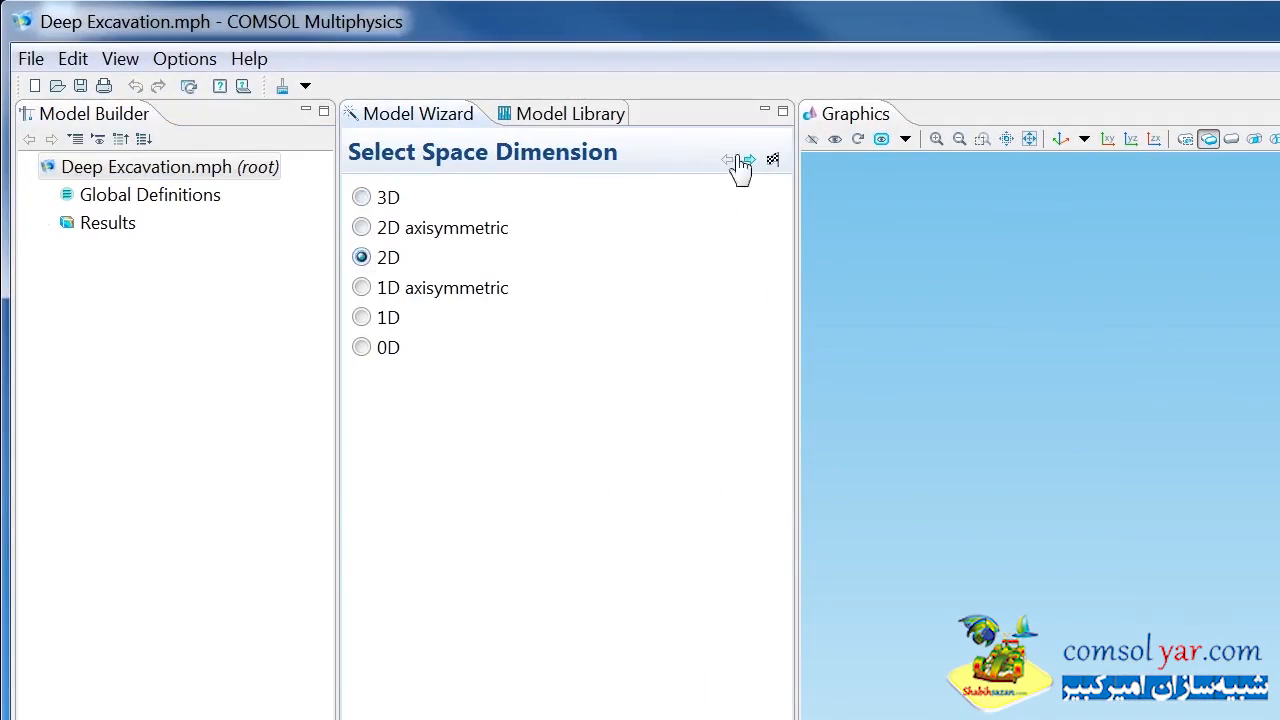
Step: Accept the 2D space dimension and add the Solid Mechanics (solid) physics interface from Structural Mechanics
{"action": "left_click", "coordinate": [749, 159]}
{"action": "left_click", "coordinate": [610, 418]}
{"action": "scroll", "coordinate": [606, 420], "scroll_direction": "down", "scroll_amount": 3}
{"action": "double_click", "coordinate": [379, 452]}
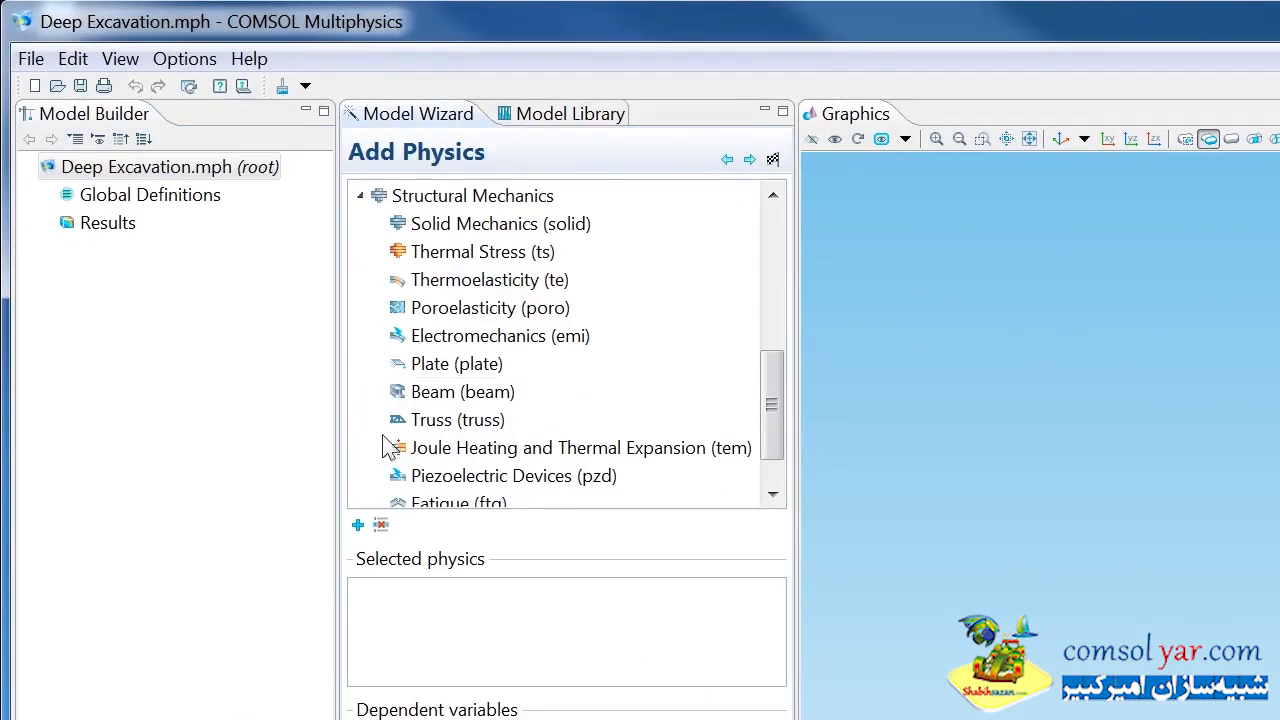
{"action": "left_click", "coordinate": [470, 224]}
{"action": "double_click", "coordinate": [527, 236]}
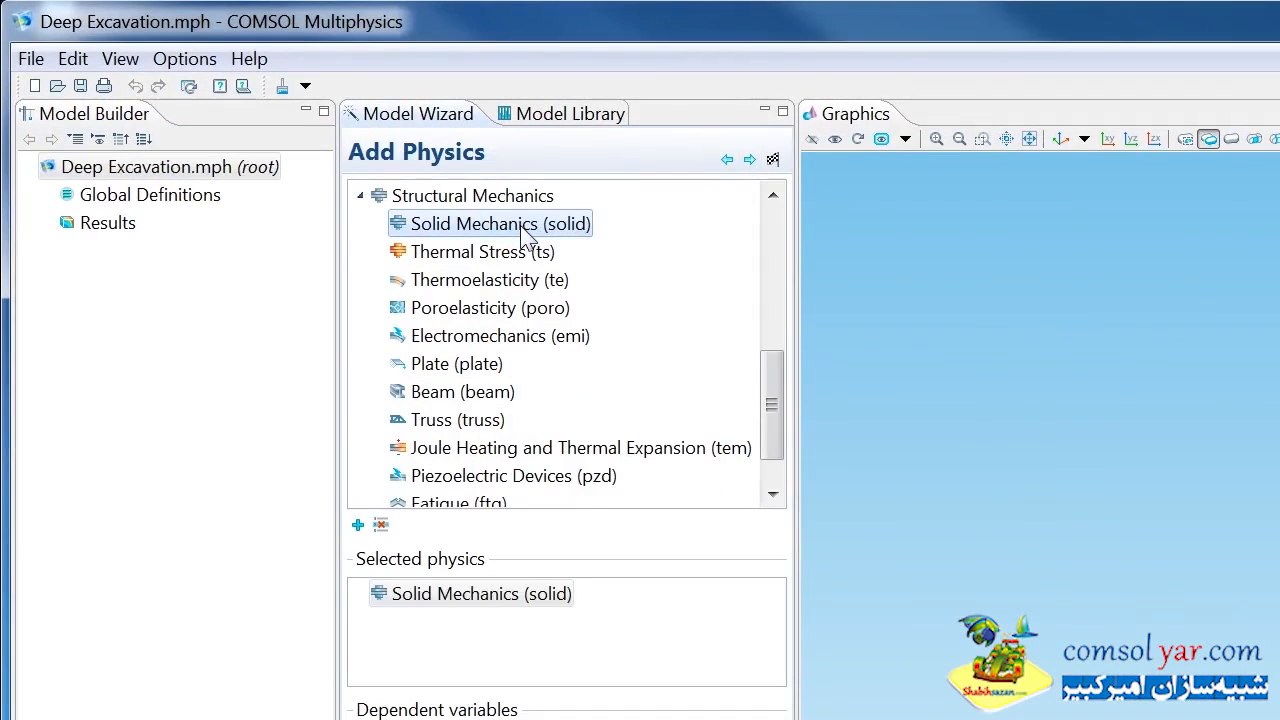
Step: Choose a Stationary study for the Solid Mechanics physics and finish the model setup
{"action": "left_click", "coordinate": [749, 159]}
{"action": "scroll", "coordinate": [570, 338], "scroll_direction": "down", "scroll_amount": 1}
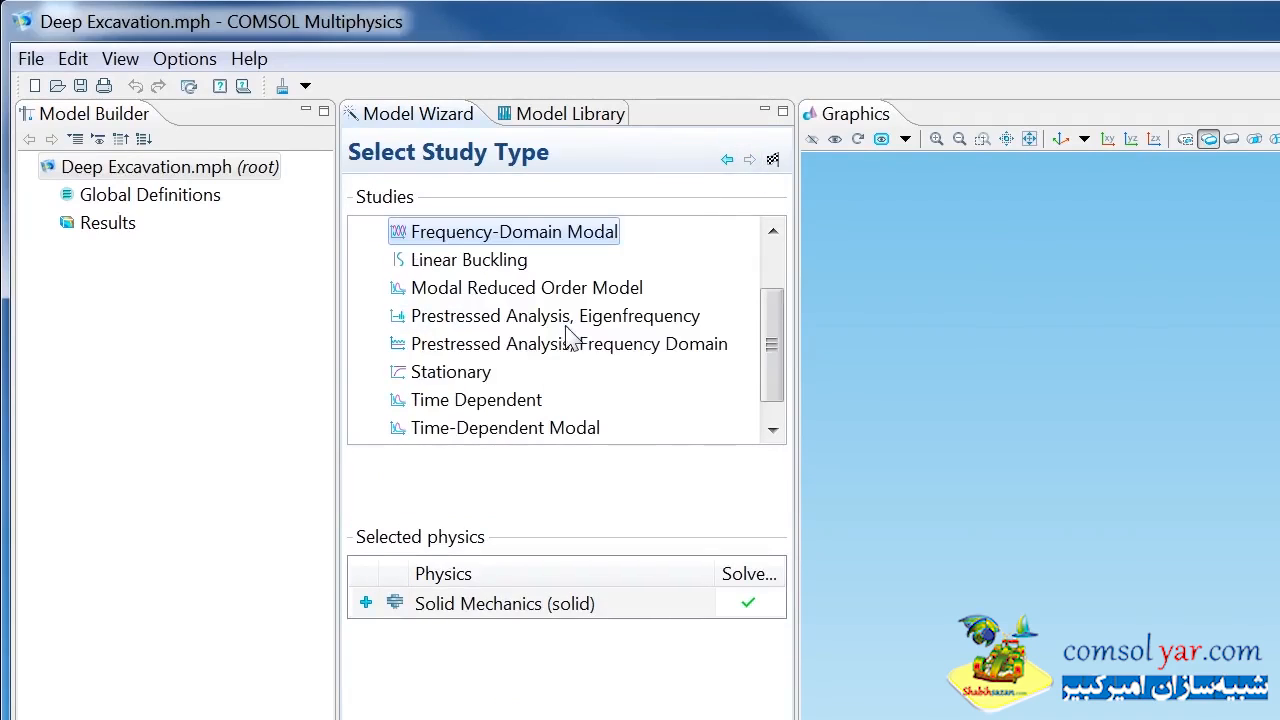
{"action": "left_click", "coordinate": [470, 372]}
{"action": "left_click", "coordinate": [772, 159]}
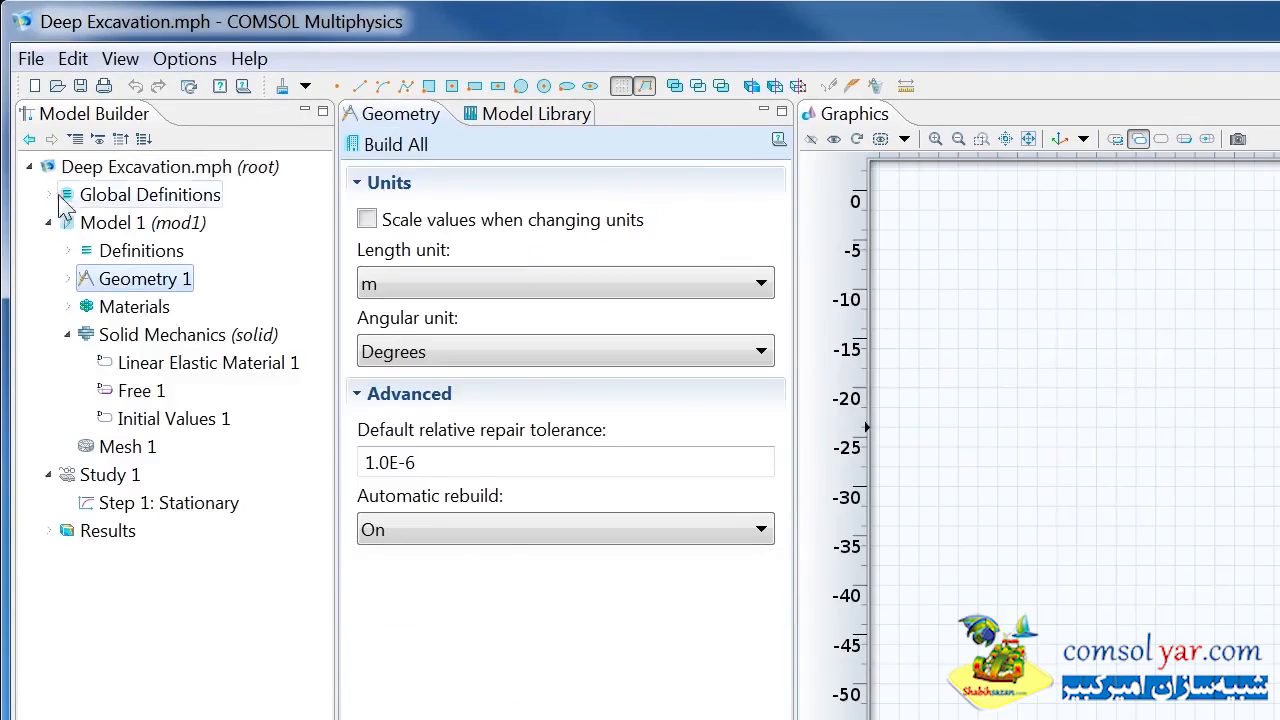
Step: Review the names, expressions and descriptions of the global parameters in a widened table, and restore the default window layout
{"action": "left_click", "coordinate": [48, 194]}
{"action": "left_click", "coordinate": [140, 222]}
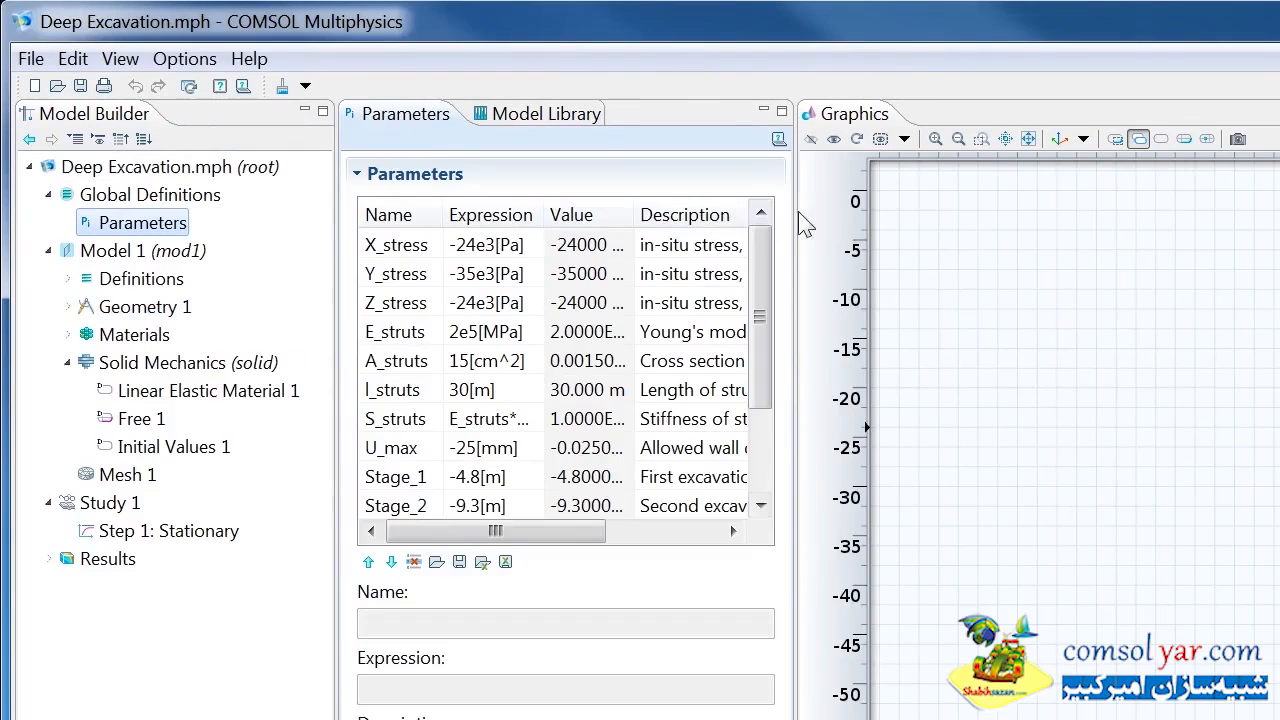
{"action": "mouse_move", "coordinate": [795, 211]}
{"action": "left_mouse_down"}
{"action": "mouse_move", "coordinate": [934, 211]}
{"action": "mouse_move", "coordinate": [1030, 232]}
{"action": "mouse_move", "coordinate": [995, 315]}
{"action": "left_mouse_up"}
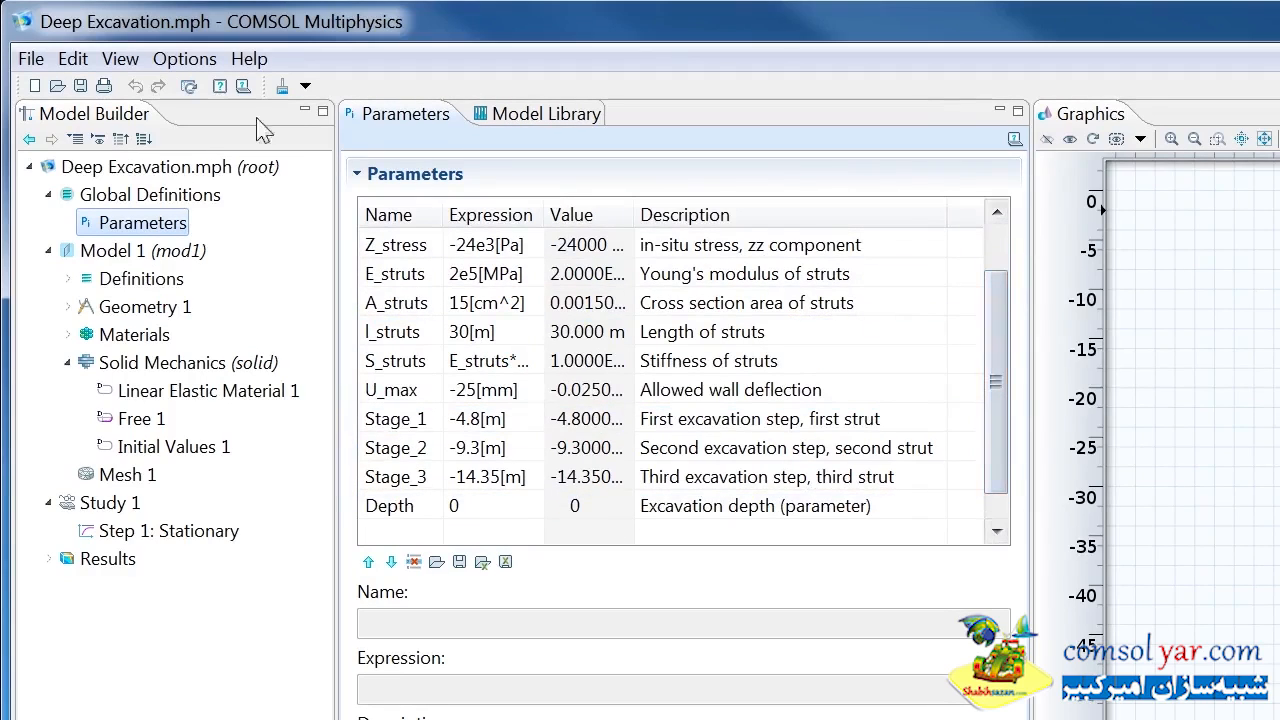
{"action": "left_click", "coordinate": [190, 86]}
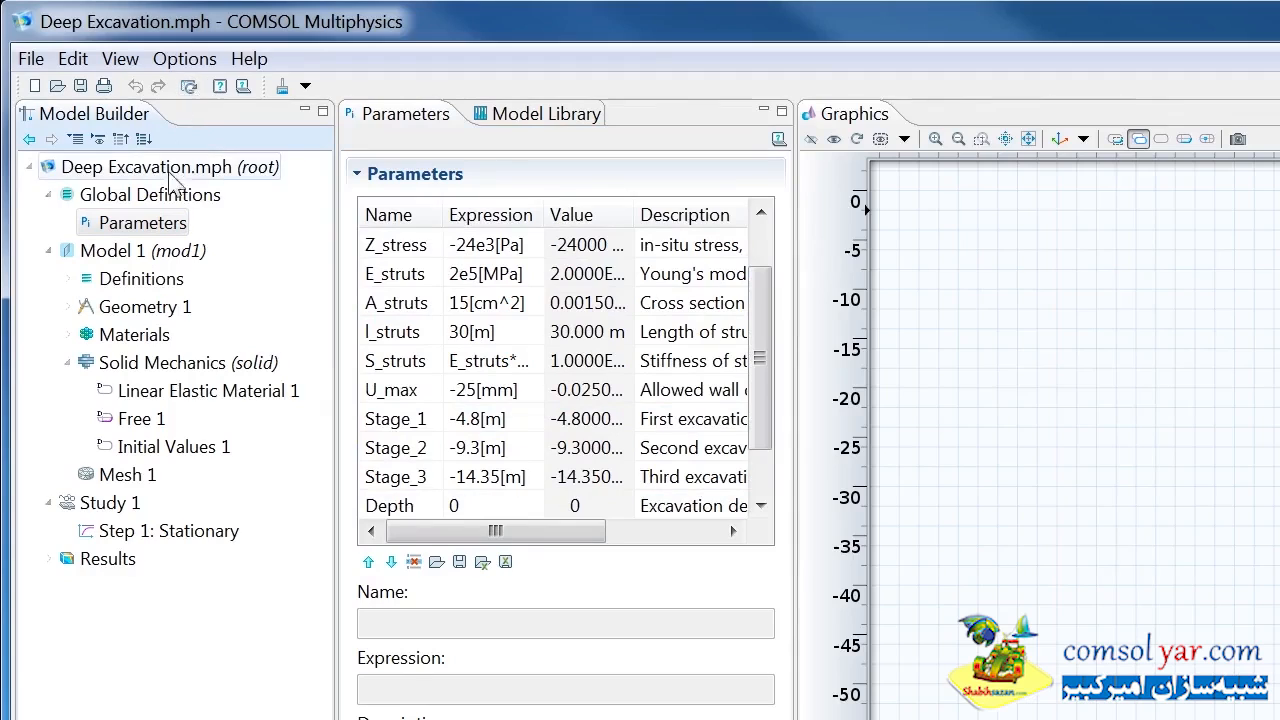
Step: Add a global Ramp function with location -U_max and a slope expression beginning with S_struts/U
{"action": "left_click", "coordinate": [168, 199]}
{"action": "right_click", "coordinate": [168, 204]}
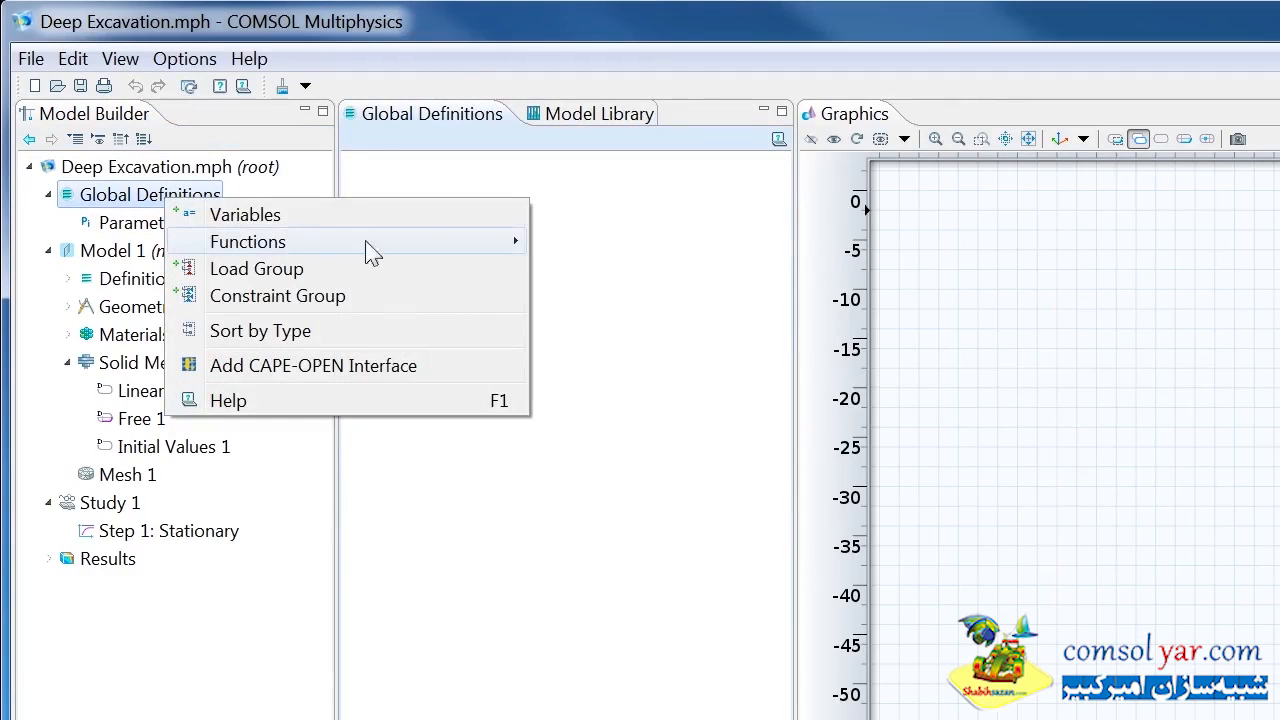
{"action": "mouse_move", "coordinate": [366, 244]}
{"action": "left_click", "coordinate": [612, 413]}
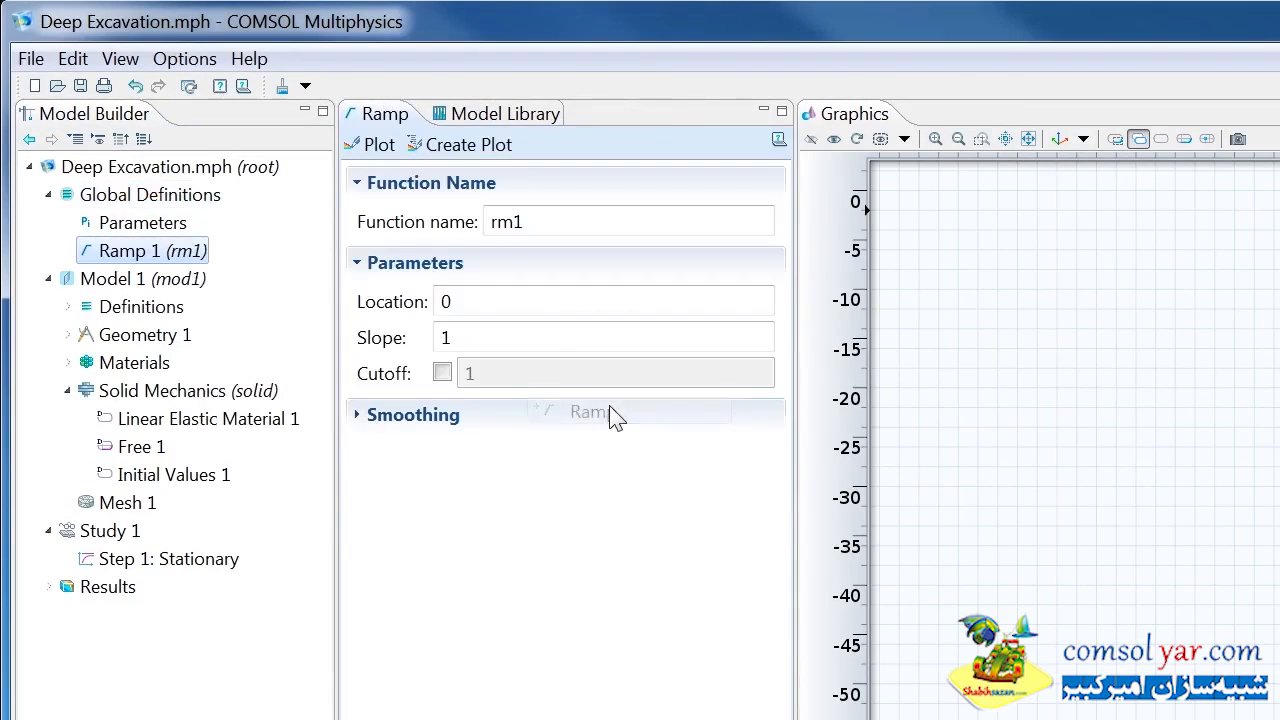
{"action": "double_click", "coordinate": [474, 298]}
{"action": "type", "text": "-U_max"}
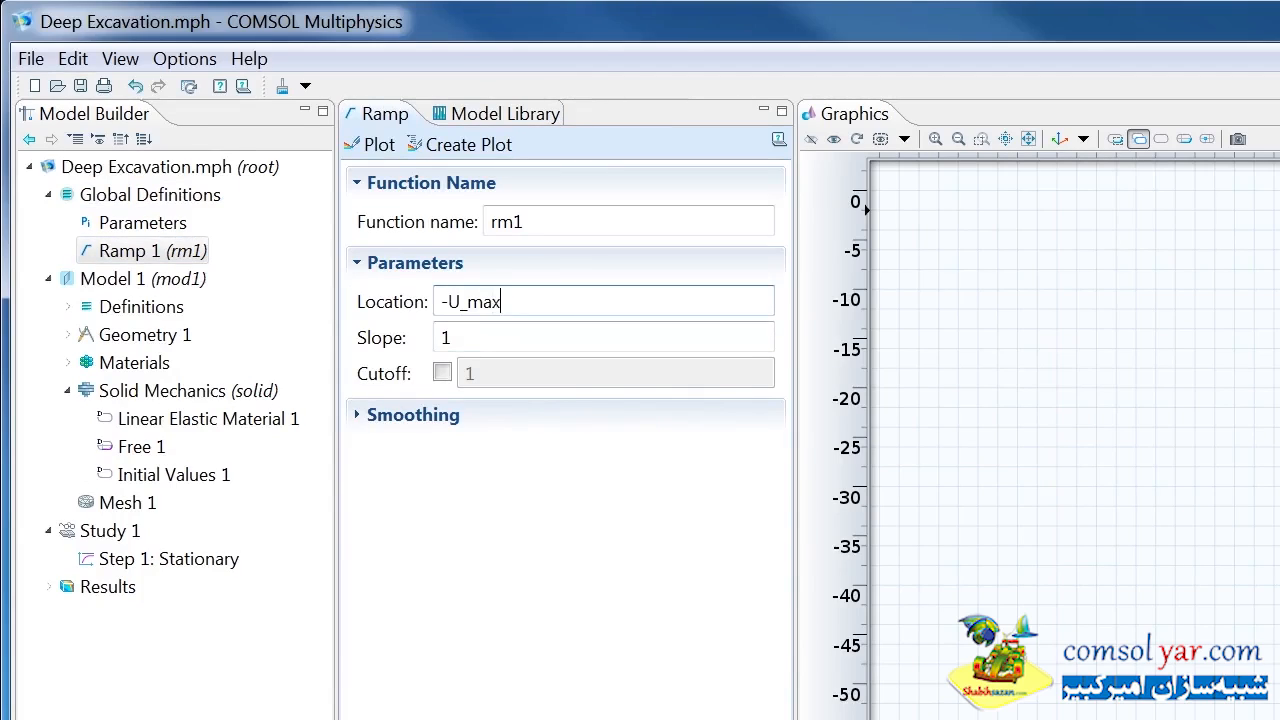
{"action": "key", "text": "Tab"}
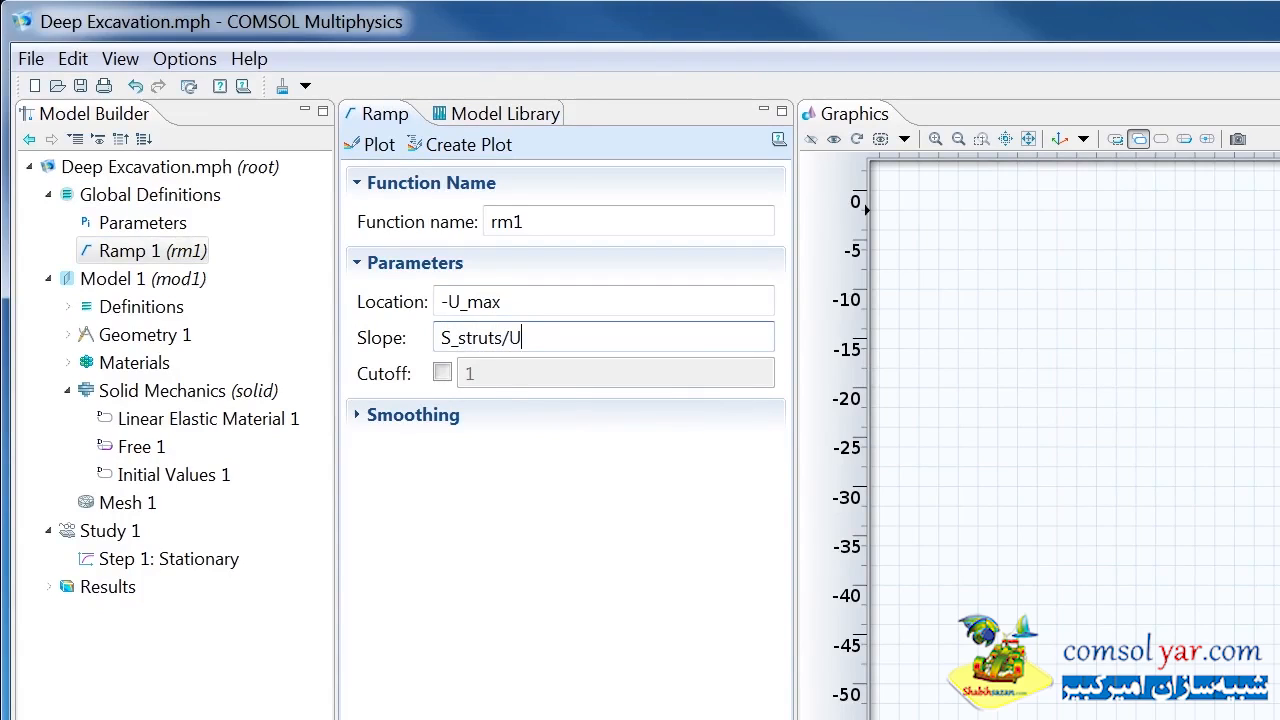
Step: Add an Import feature to Geometry 1 and import the file Deep Excavation Geometry.mphbin
{"action": "left_click", "coordinate": [130, 335]}
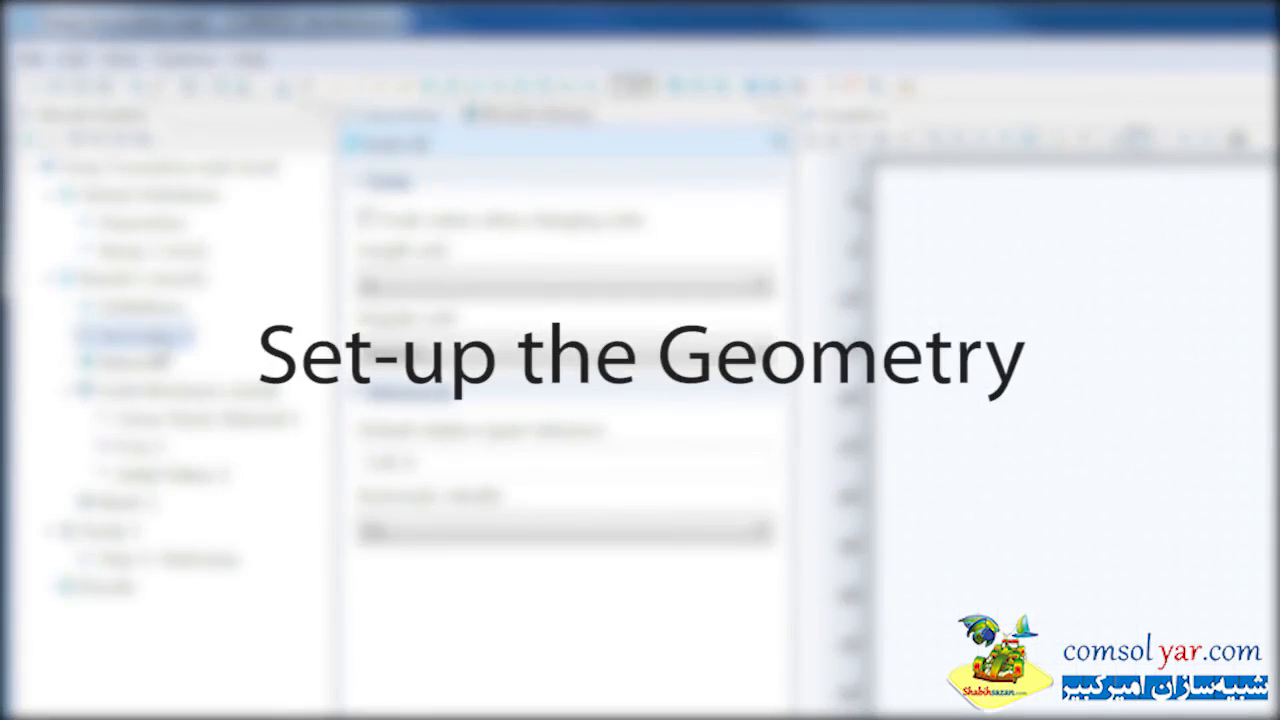
{"action": "right_click", "coordinate": [155, 322]}
{"action": "left_click", "coordinate": [255, 372]}
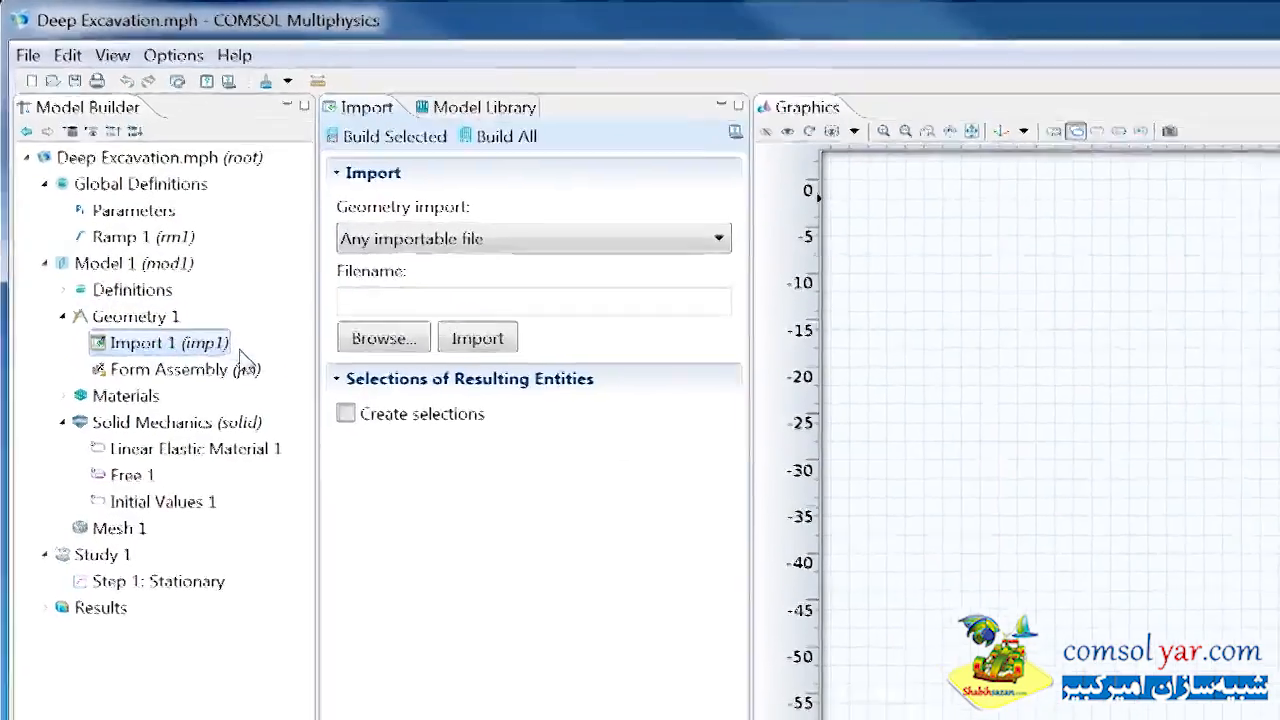
{"action": "left_click", "coordinate": [343, 292]}
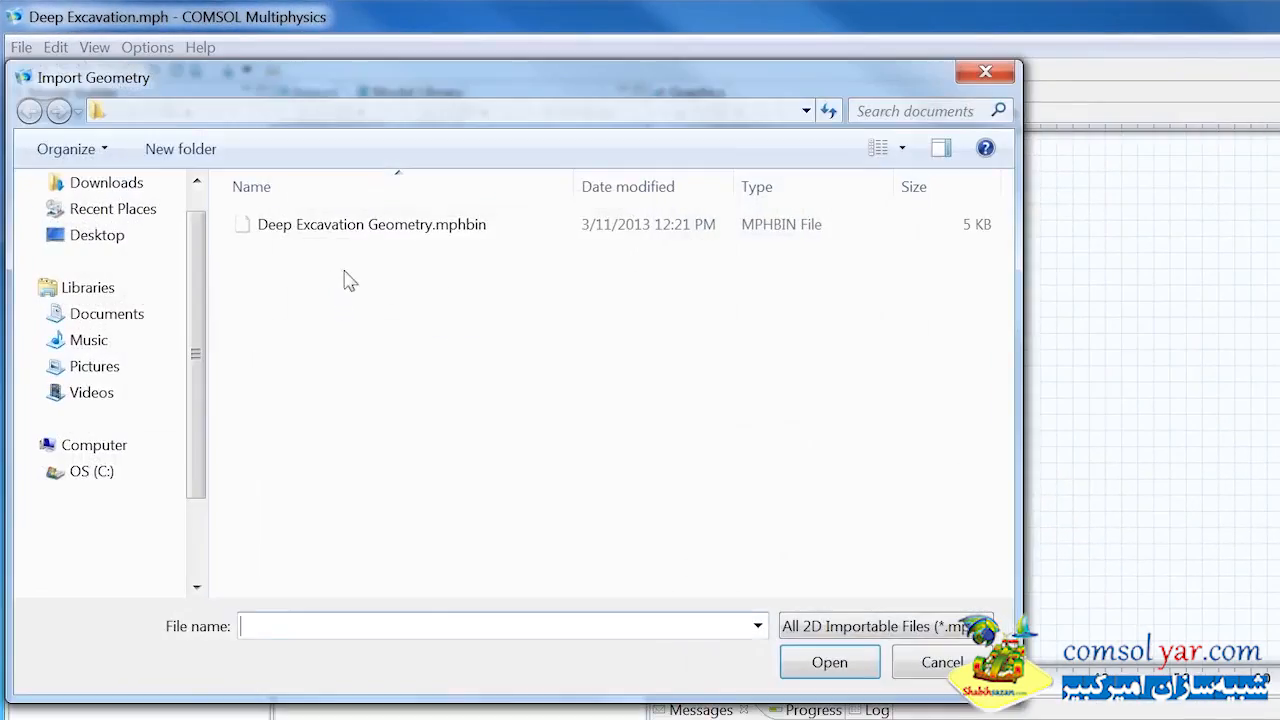
{"action": "left_click", "coordinate": [372, 226]}
{"action": "left_click", "coordinate": [797, 658]}
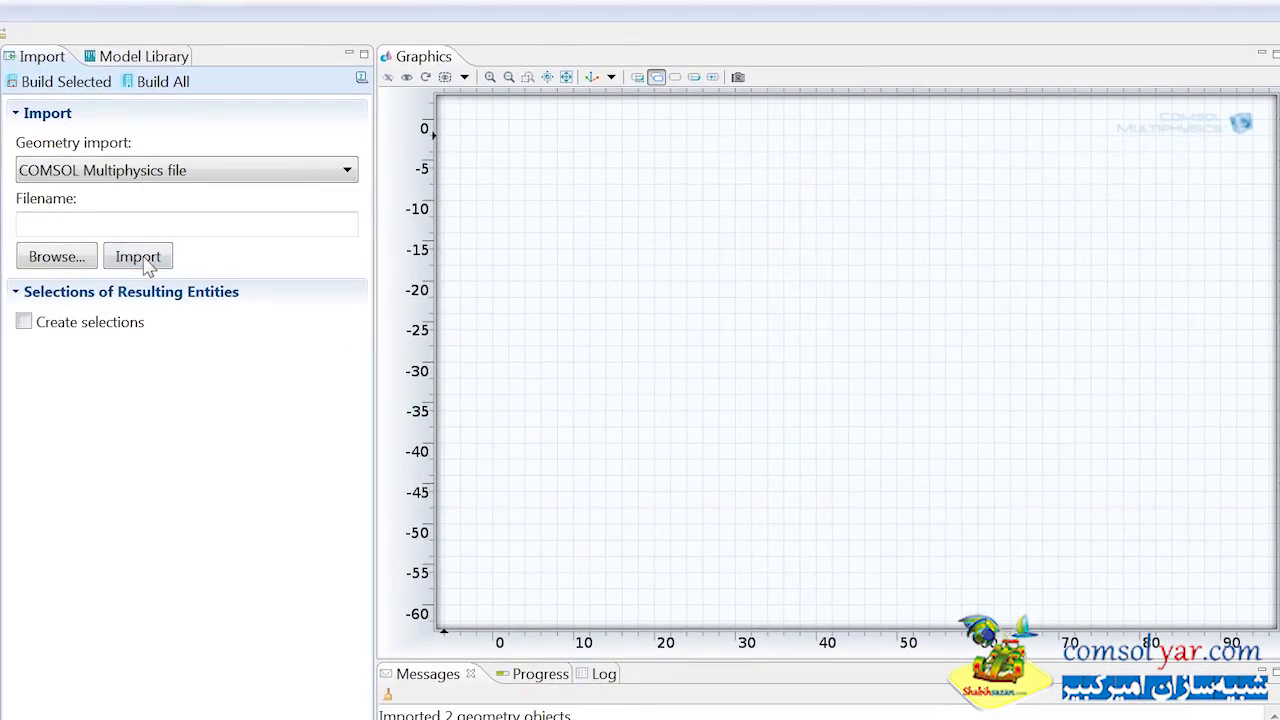
{"action": "left_click", "coordinate": [138, 257]}
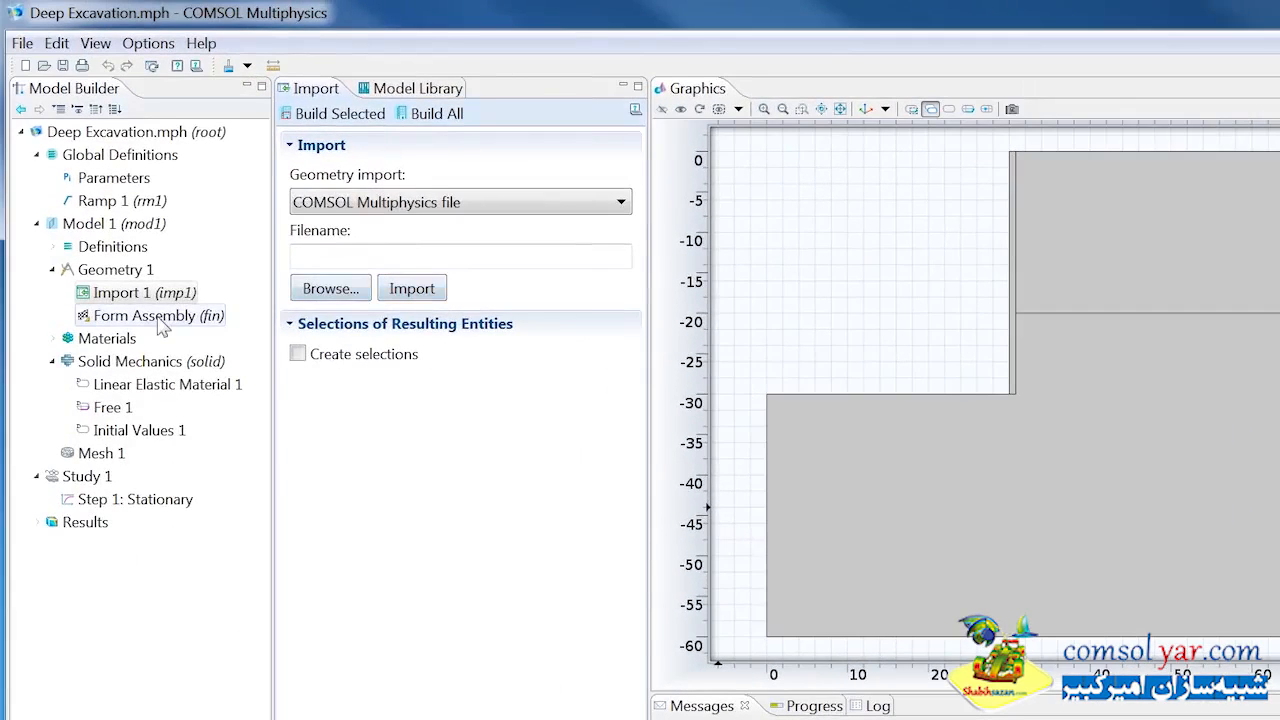
Step: Set the geometry's finalization method to Form an assembly and build it
{"action": "left_click", "coordinate": [181, 316]}
{"action": "left_click", "coordinate": [378, 205]}
{"action": "left_click", "coordinate": [378, 205]}
{"action": "left_click", "coordinate": [350, 116]}
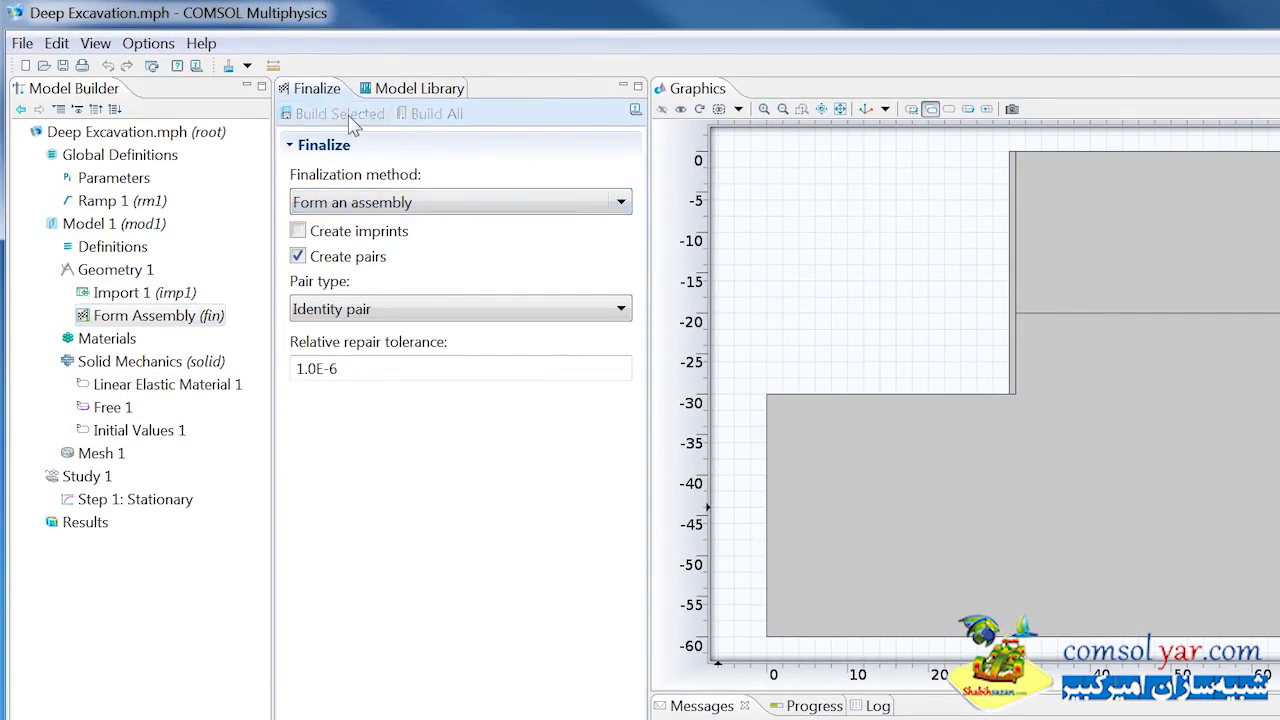
Step: Assign boundary 20 to the wall_diaphragm selection and boundaries 5 and 6 to the wall_soil selection in the model's definitions
{"action": "left_click", "coordinate": [52, 270]}
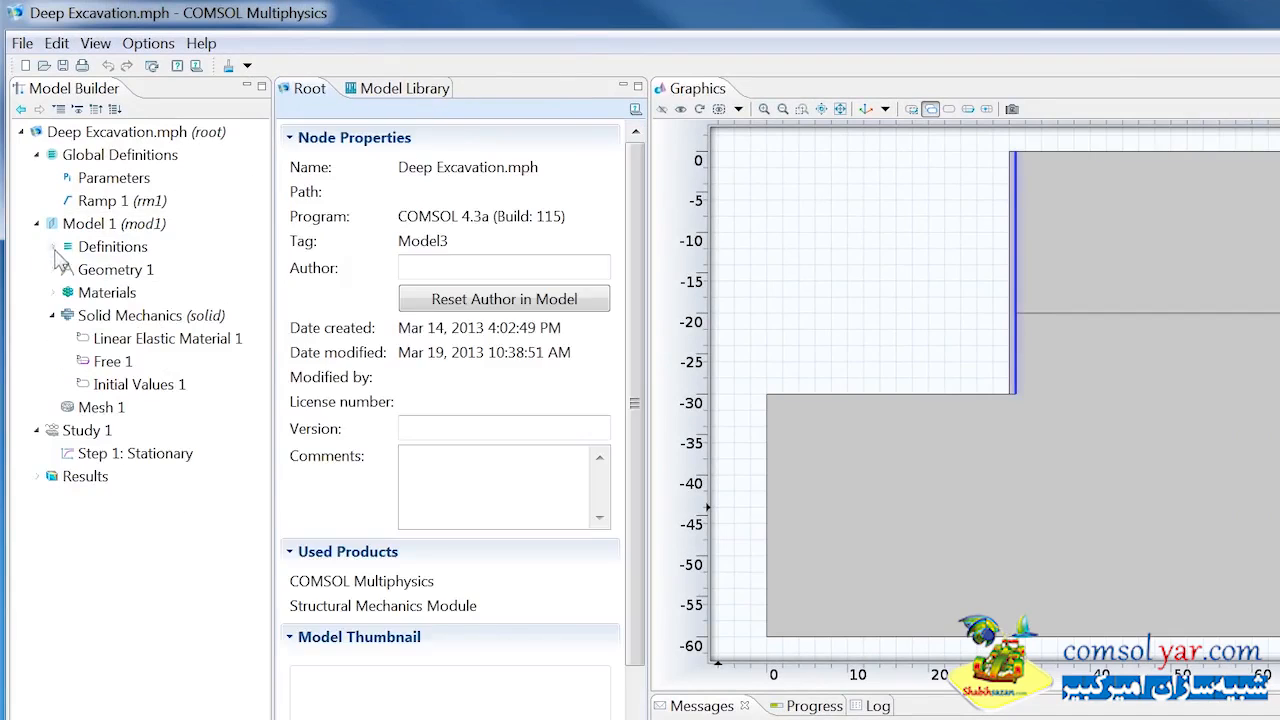
{"action": "left_click", "coordinate": [52, 247]}
{"action": "left_click", "coordinate": [137, 362]}
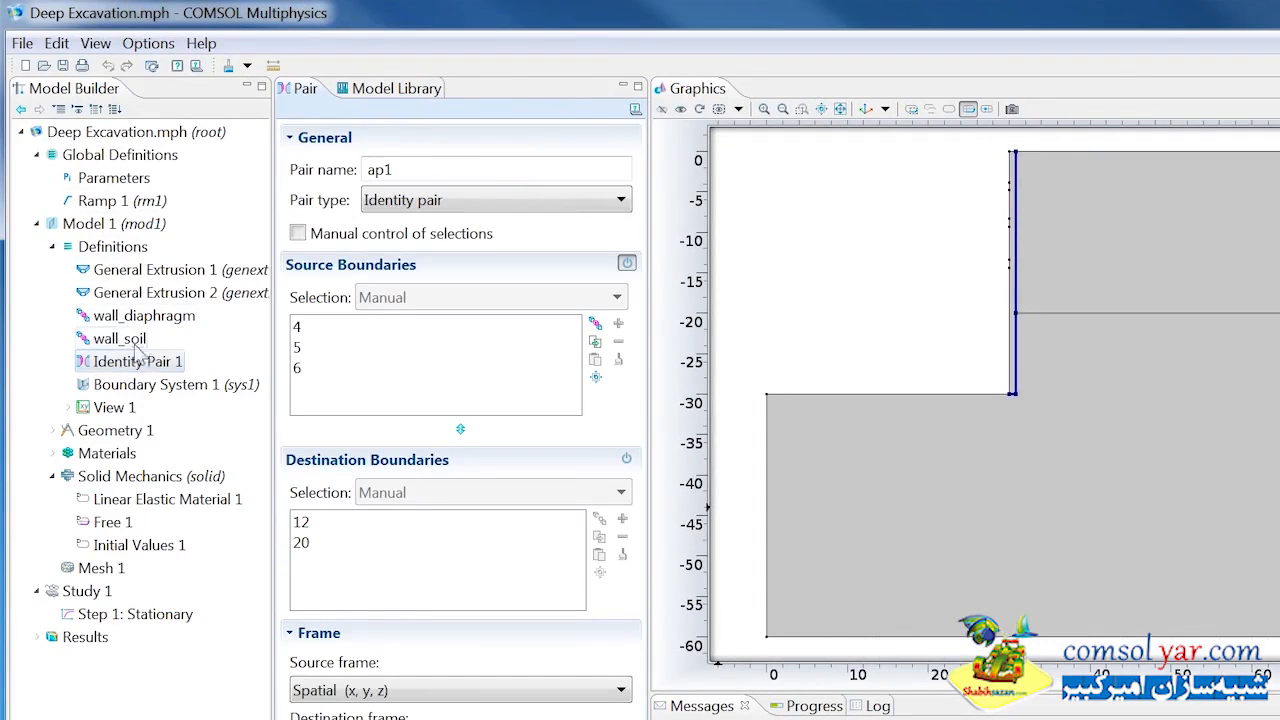
{"action": "left_click", "coordinate": [144, 315]}
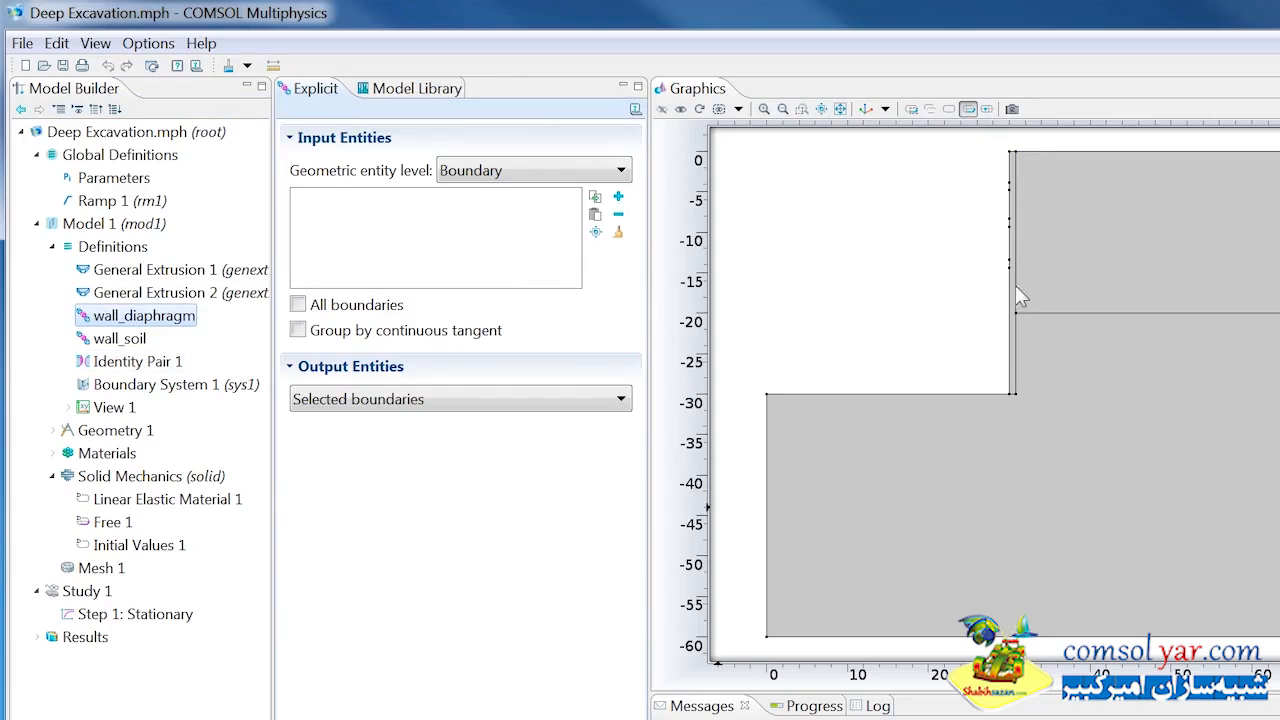
{"action": "left_click", "coordinate": [1016, 297]}
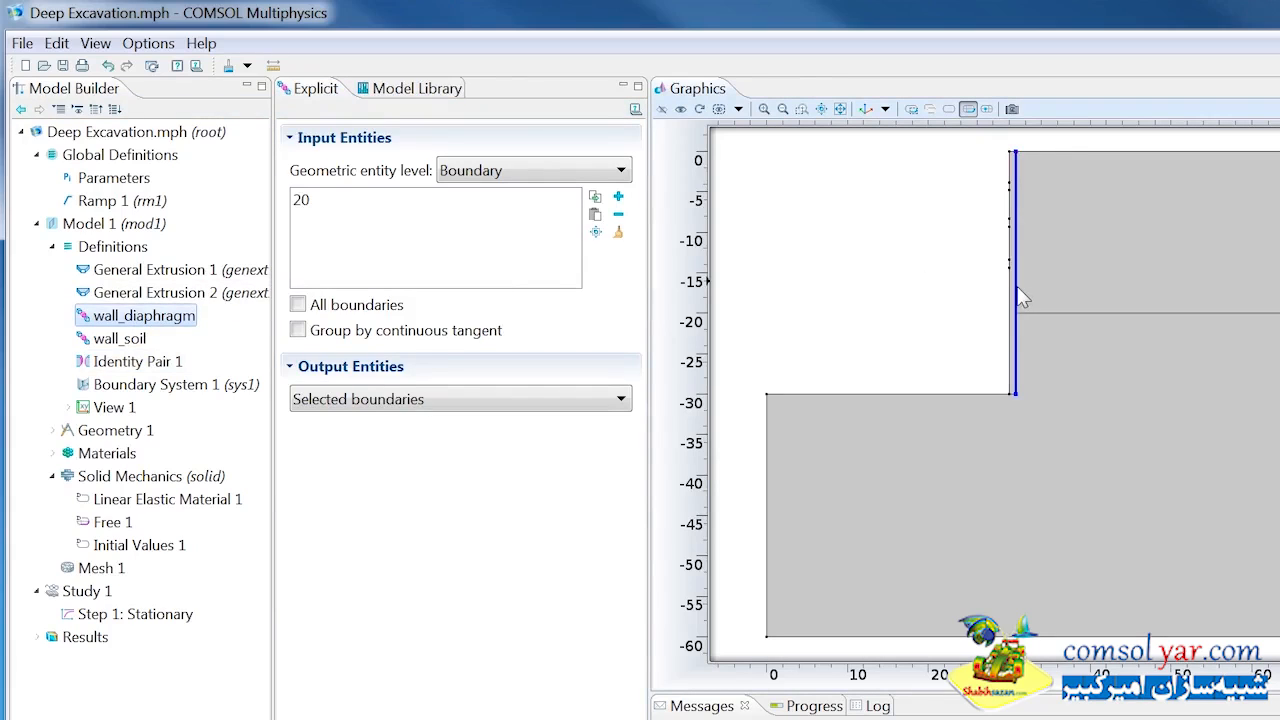
{"action": "left_click", "coordinate": [119, 339]}
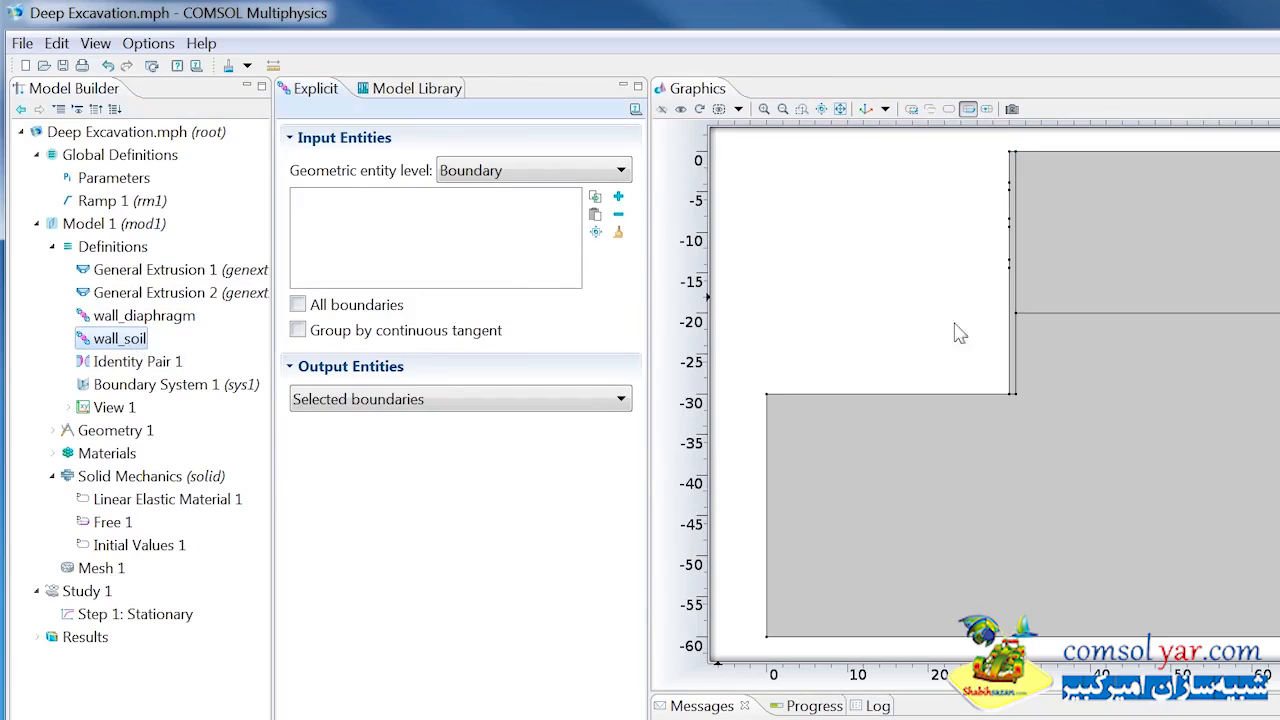
{"action": "left_click", "coordinate": [1016, 338]}
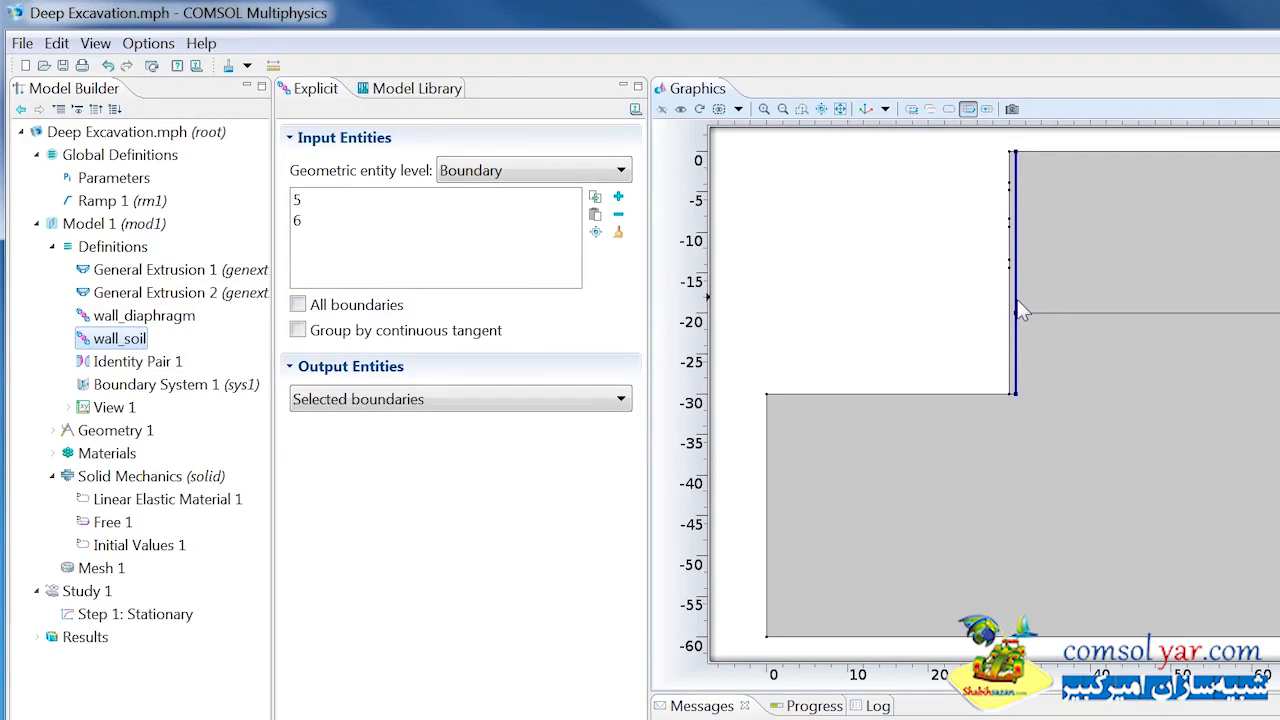
Step: Assign boundary 12 as the source of General Extrusion 1 and the wall_diaphragm selection as the source of General Extrusion 2
{"action": "left_click", "coordinate": [199, 274]}
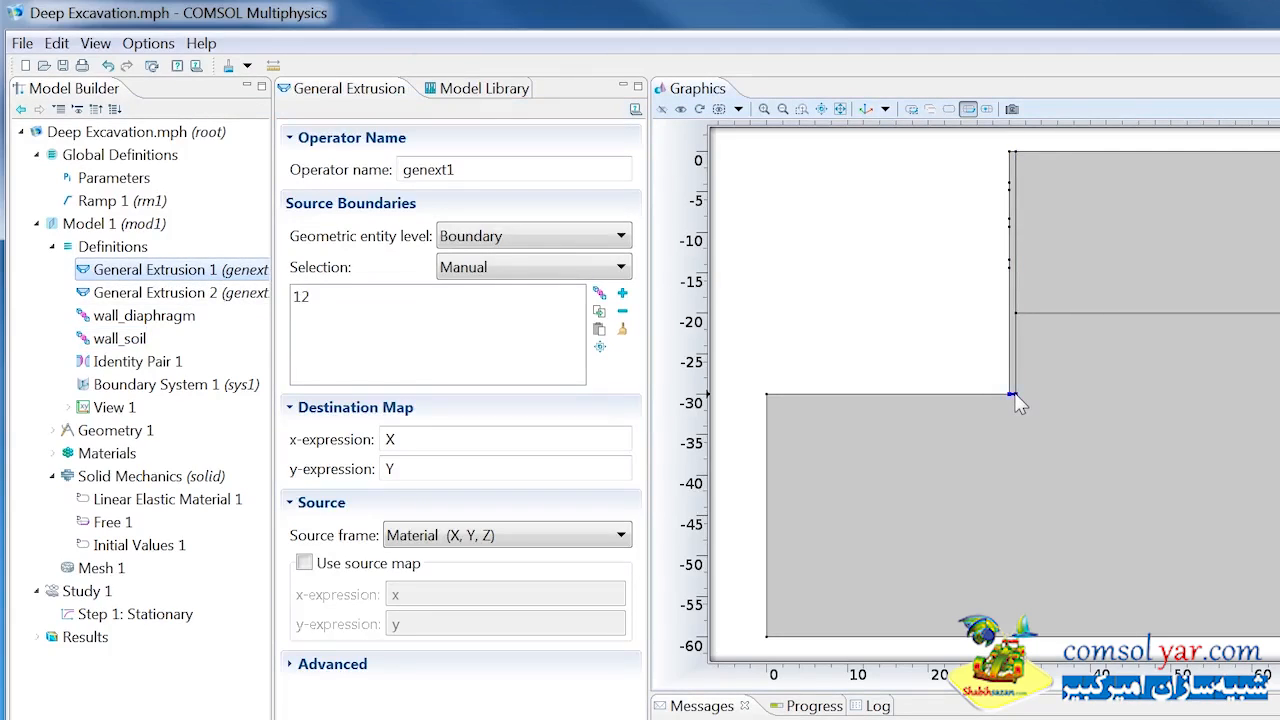
{"action": "left_click", "coordinate": [235, 294]}
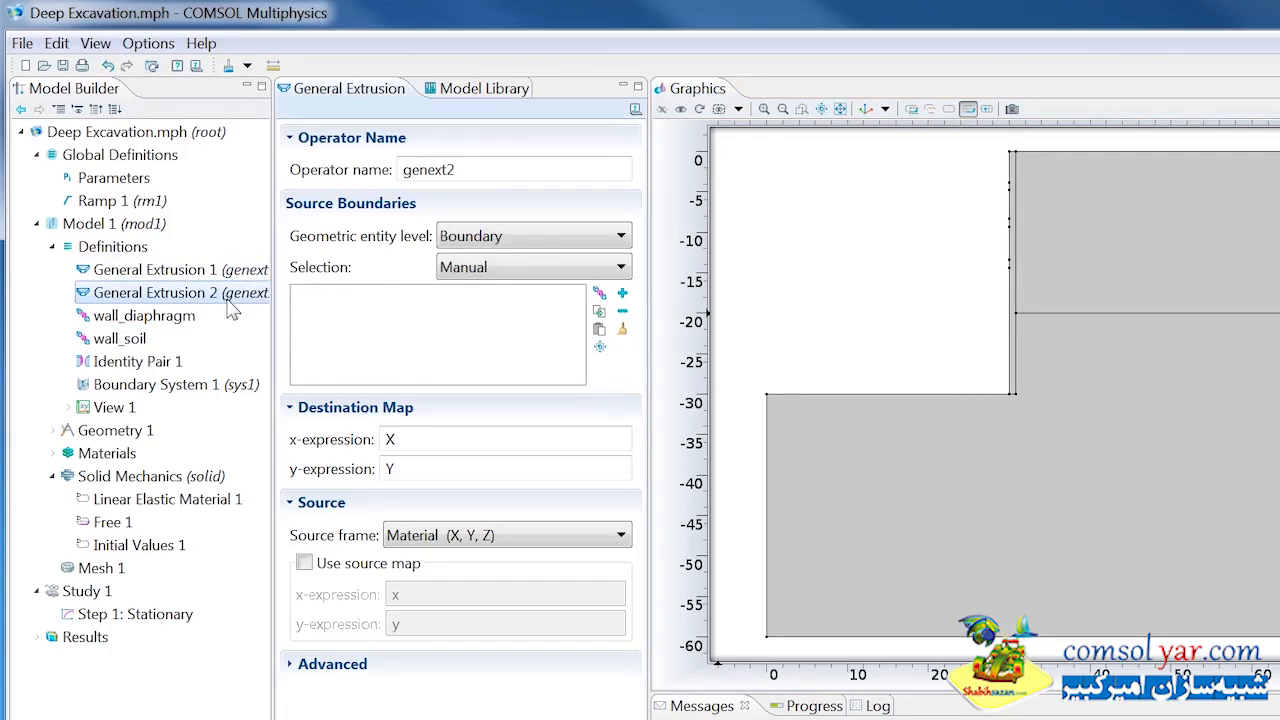
{"action": "left_click", "coordinate": [484, 270]}
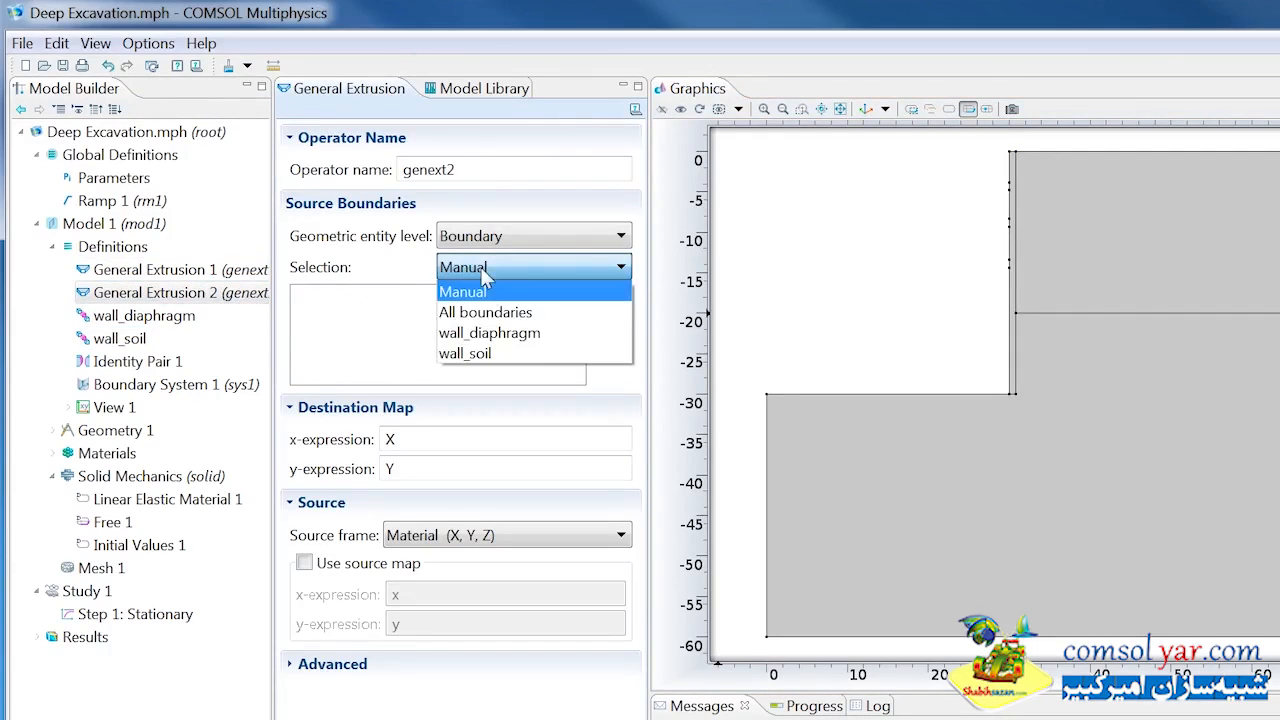
{"action": "left_click", "coordinate": [488, 332]}
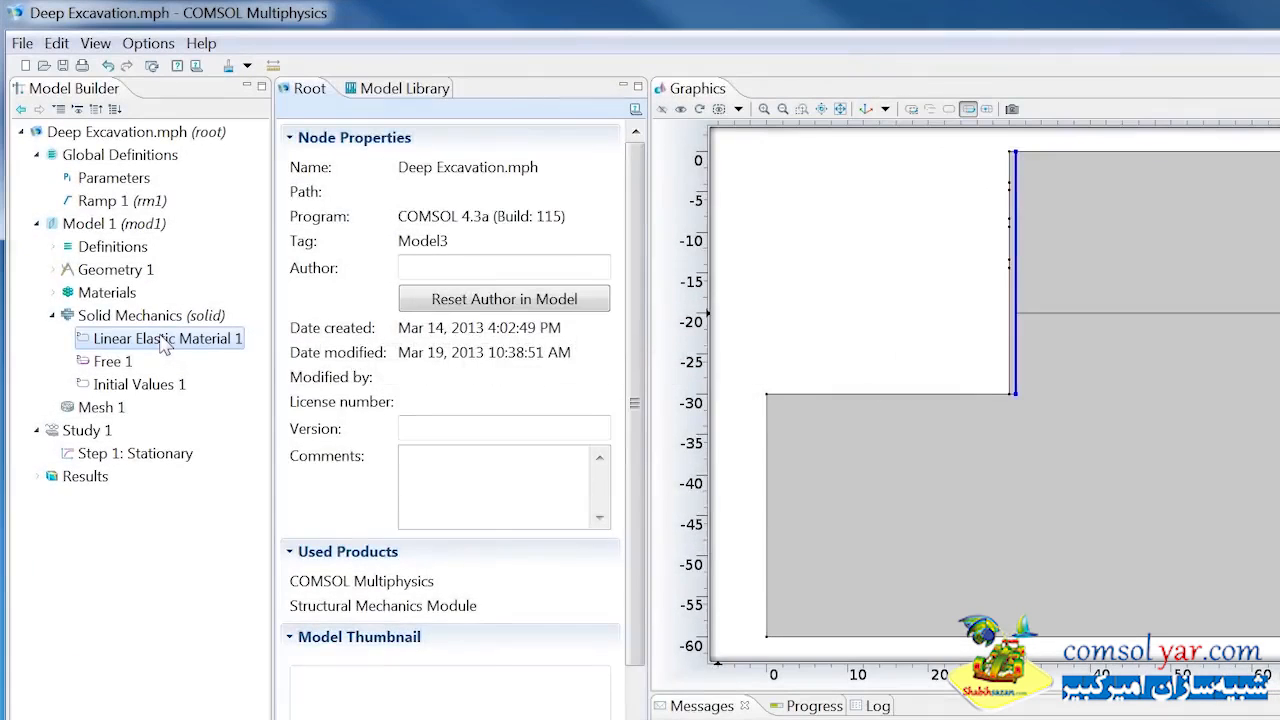
Step: Add Soil Plasticity to Linear Elastic Material 1, matched to the Mohr-Coulomb criterion, and exclude the wall domain 3 from its selection
{"action": "right_click", "coordinate": [165, 343]}
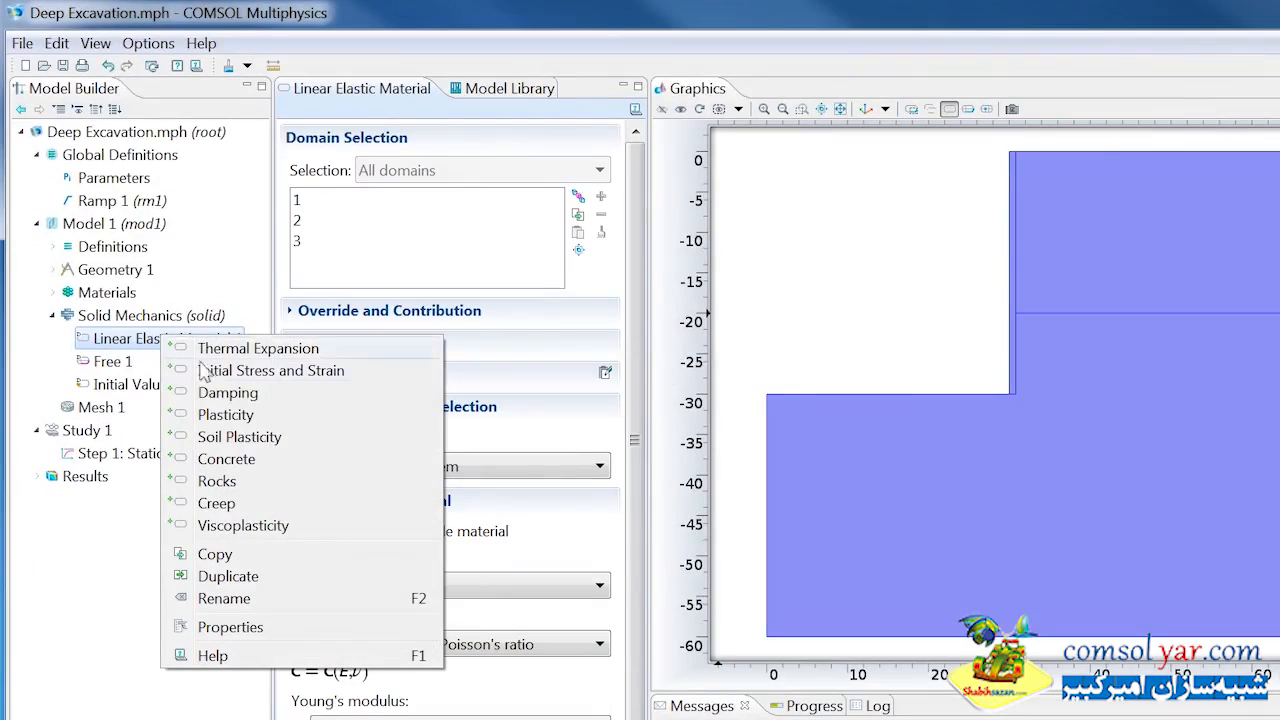
{"action": "left_click", "coordinate": [243, 437]}
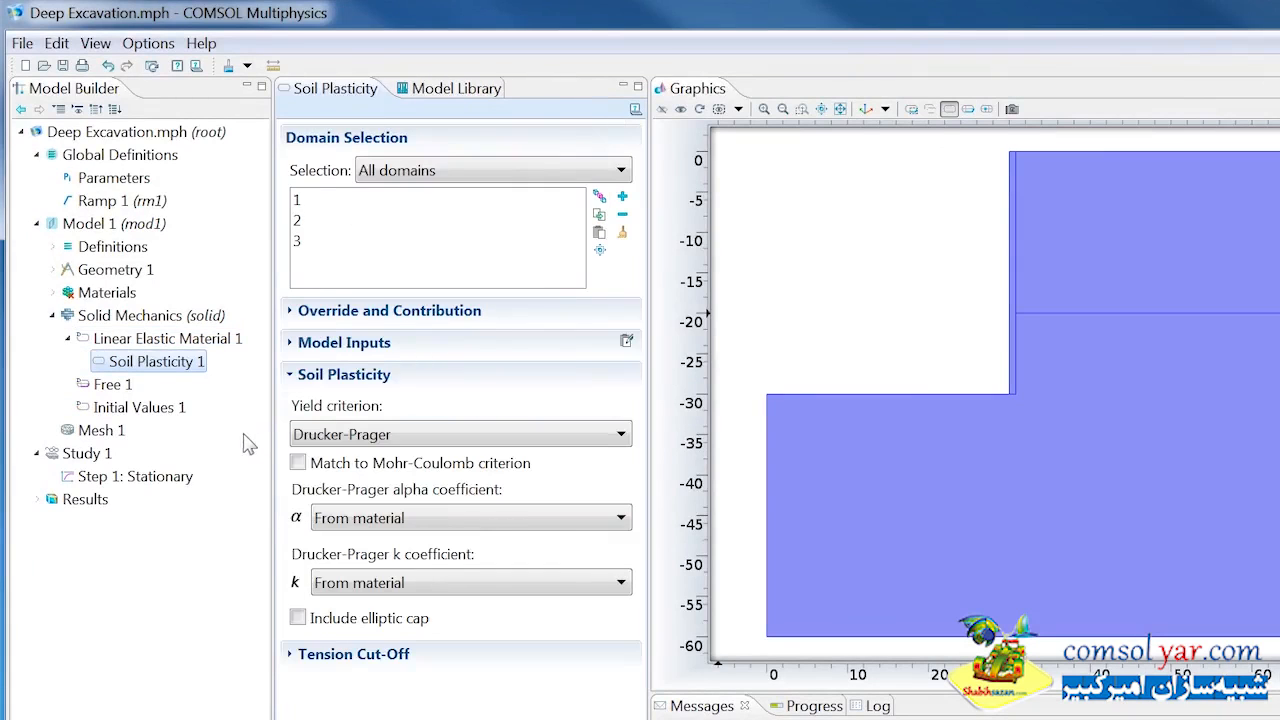
{"action": "left_click", "coordinate": [298, 463]}
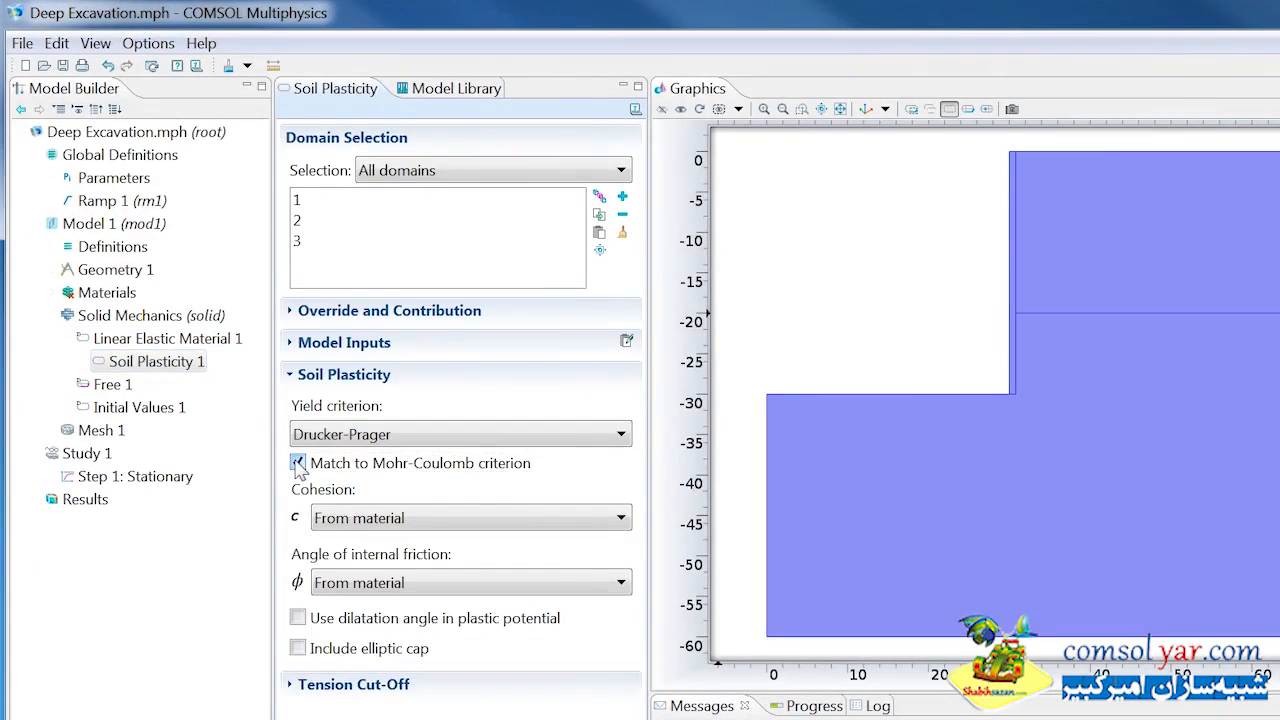
{"action": "left_click", "coordinate": [1016, 333]}
Step: Add Initial Stress and Strain to Linear Elastic Material 1 with X_stress, Y_stress and Z_stress as the diagonal initial stress components
{"action": "right_click", "coordinate": [228, 342]}
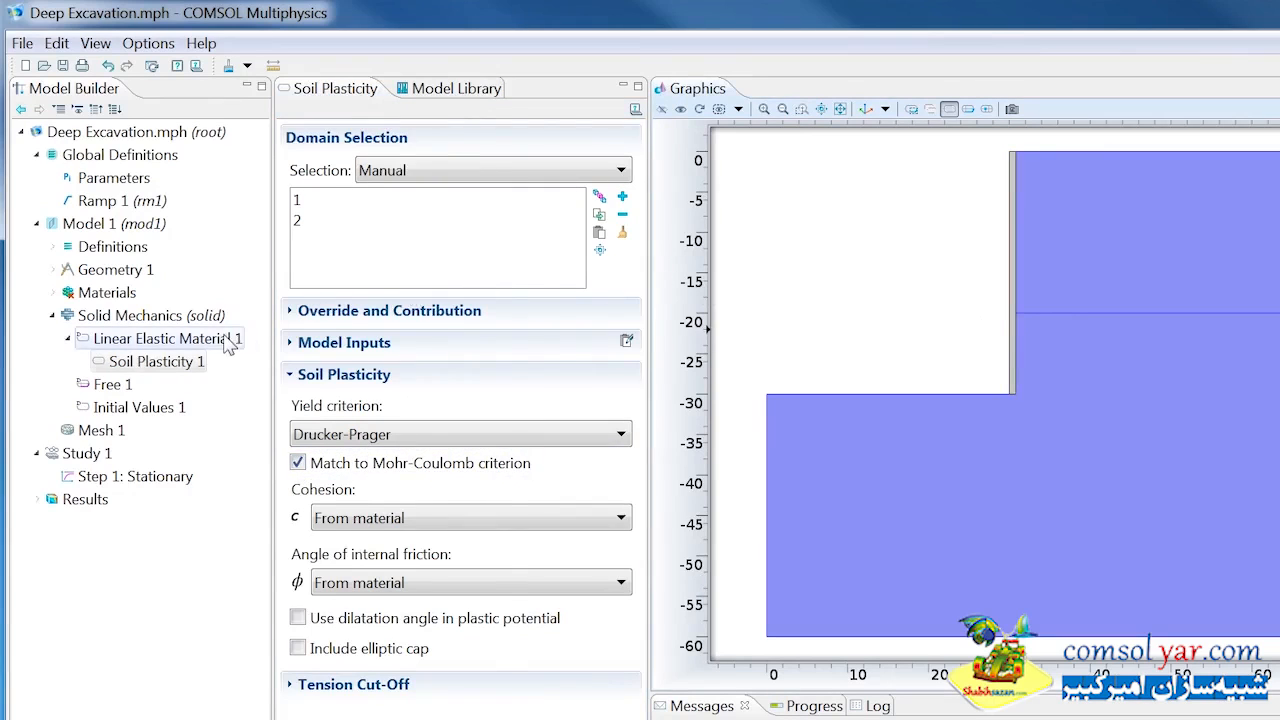
{"action": "left_click", "coordinate": [285, 370]}
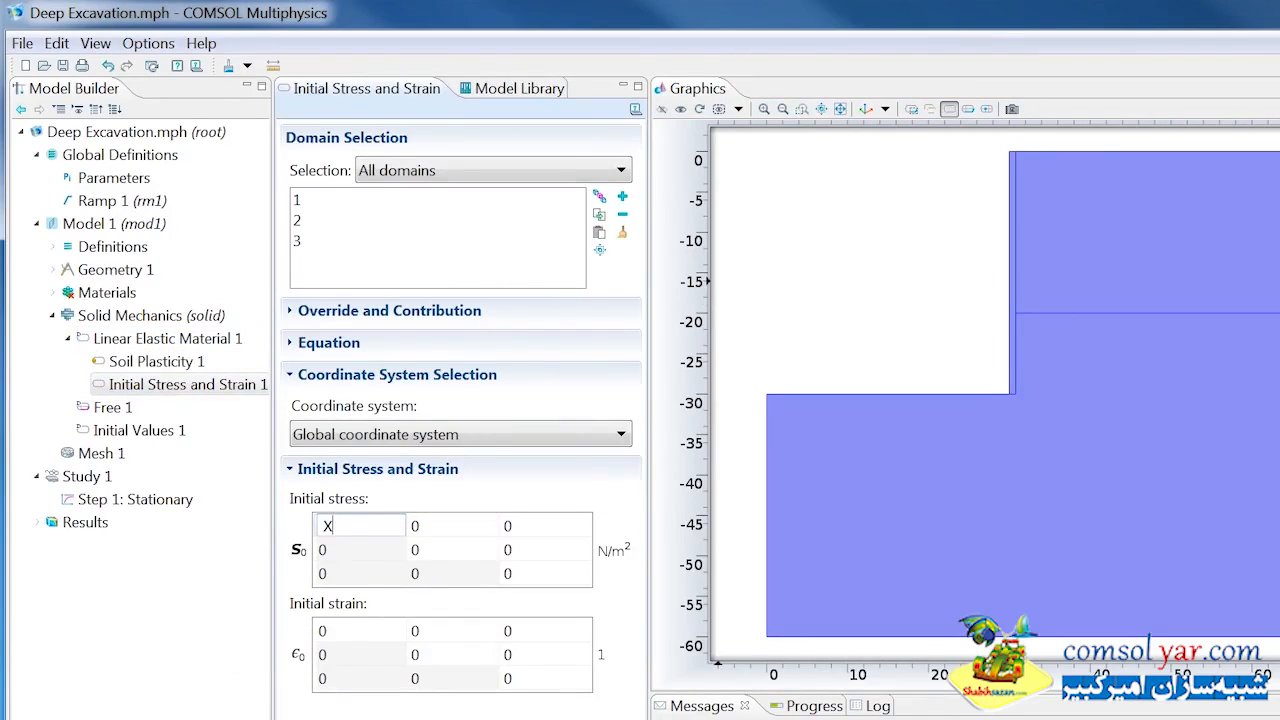
{"action": "key", "text": "Tab"}
{"action": "key", "text": "Tab"}
{"action": "key", "text": "Tab"}
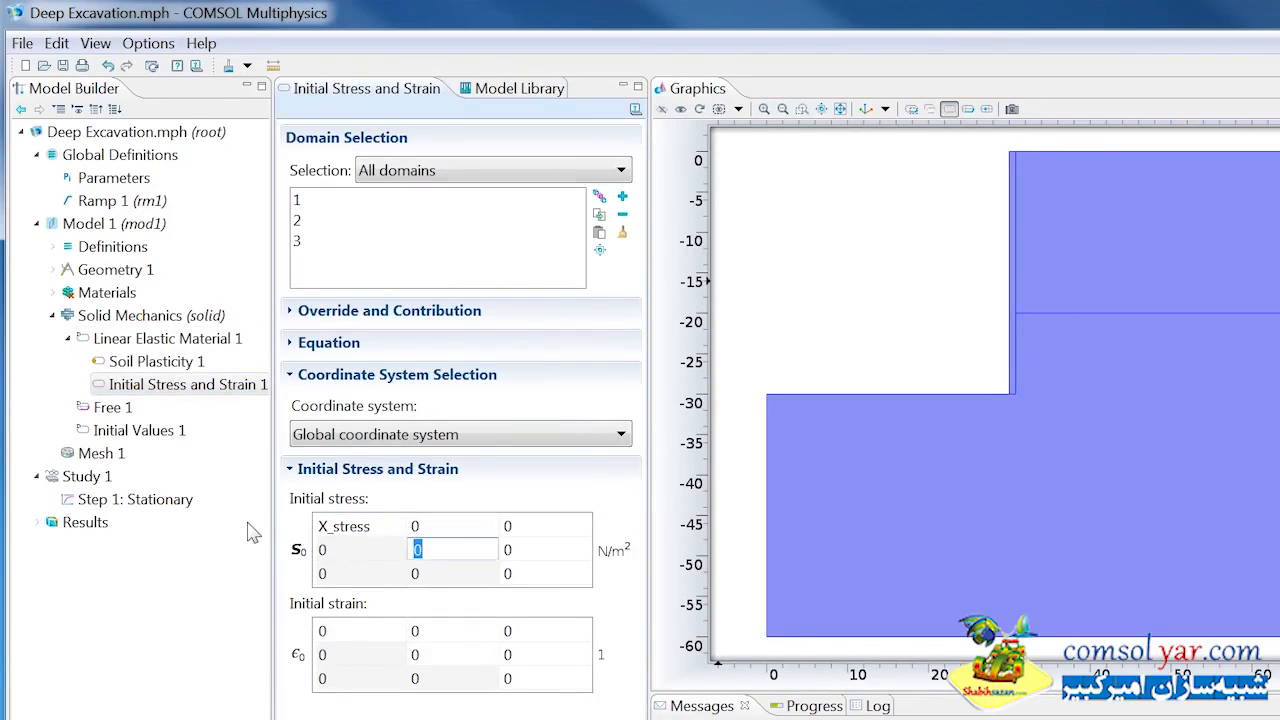
{"action": "type", "text": "Y_stress"}
{"action": "key", "text": "Tab"}
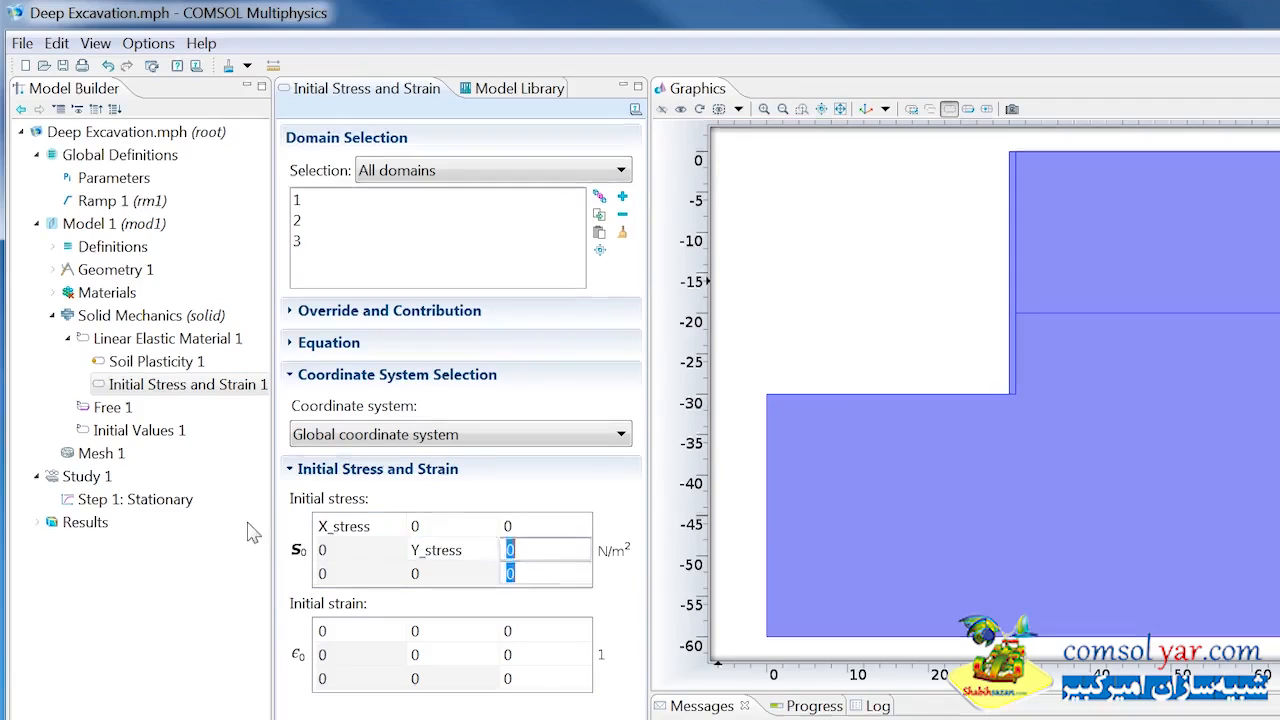
{"action": "key", "text": "Tab"}
{"action": "type", "text": "Z_stress"}
{"action": "key", "text": "Return"}
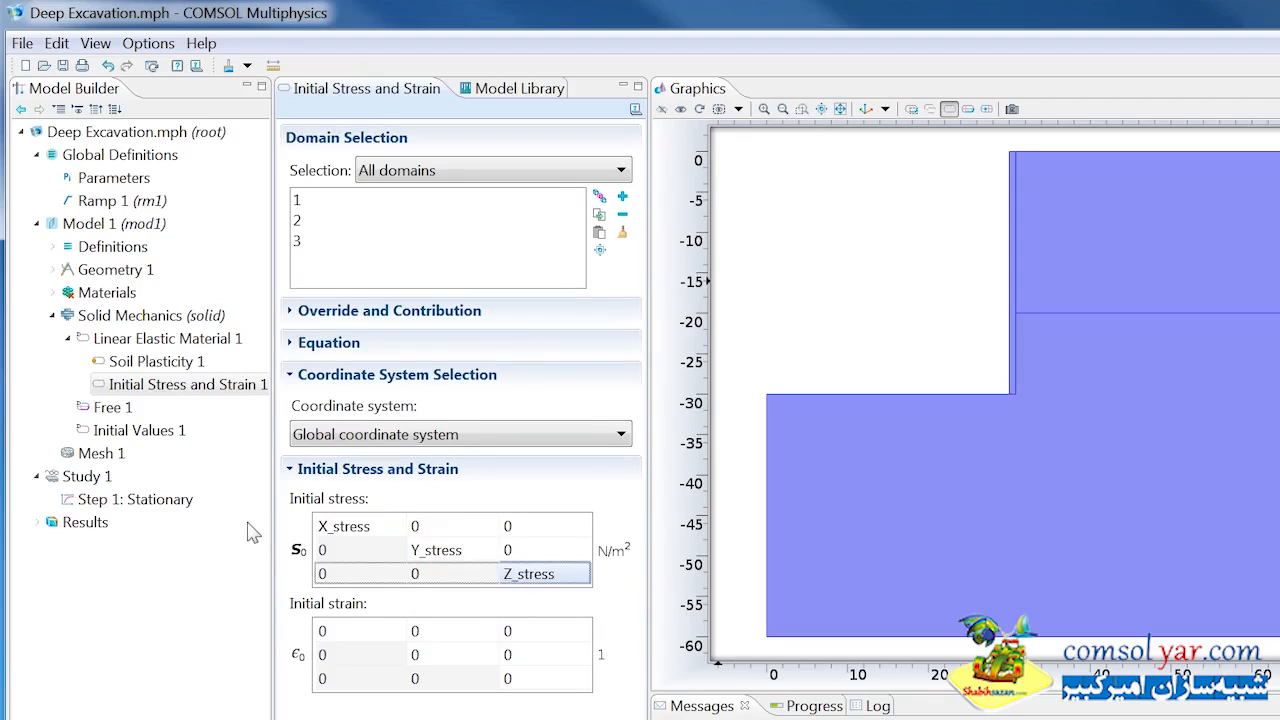
Step: Add a Symmetry condition on the model's left vertical boundary and a Fixed Constraint on its bottom boundary
{"action": "right_click", "coordinate": [186, 316]}
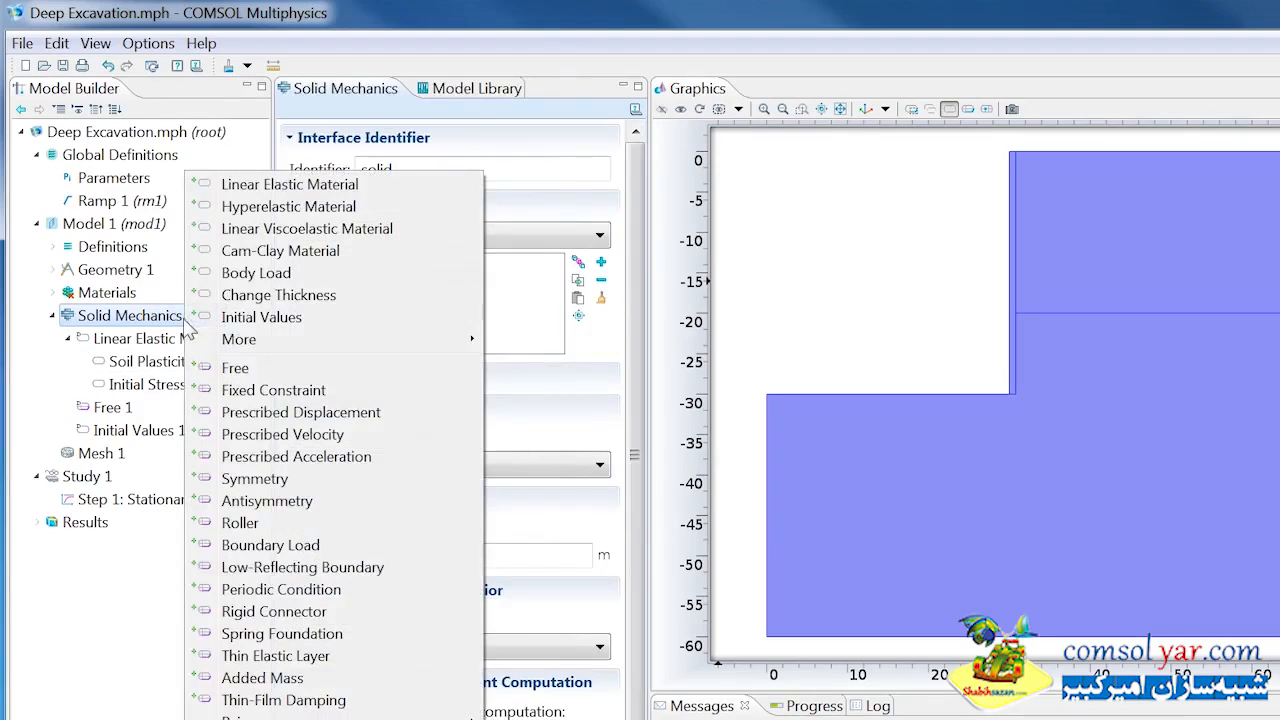
{"action": "left_click", "coordinate": [262, 478]}
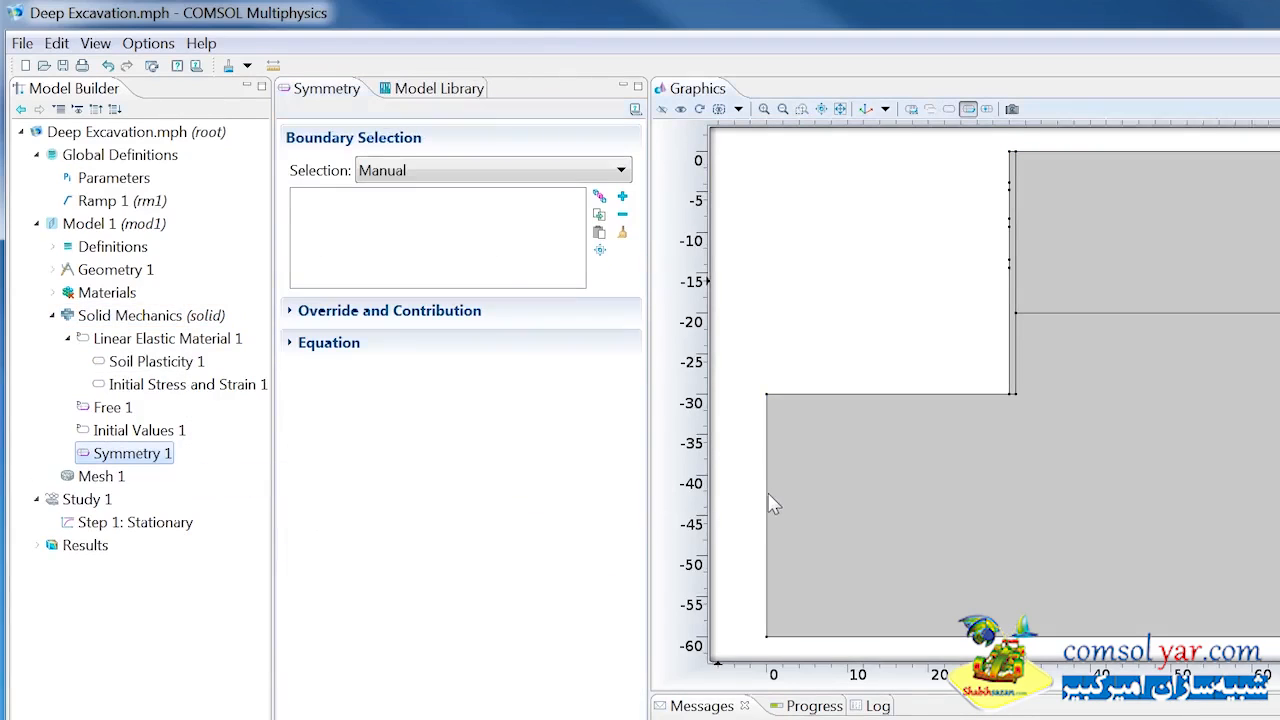
{"action": "left_click", "coordinate": [769, 495]}
{"action": "right_click", "coordinate": [187, 320]}
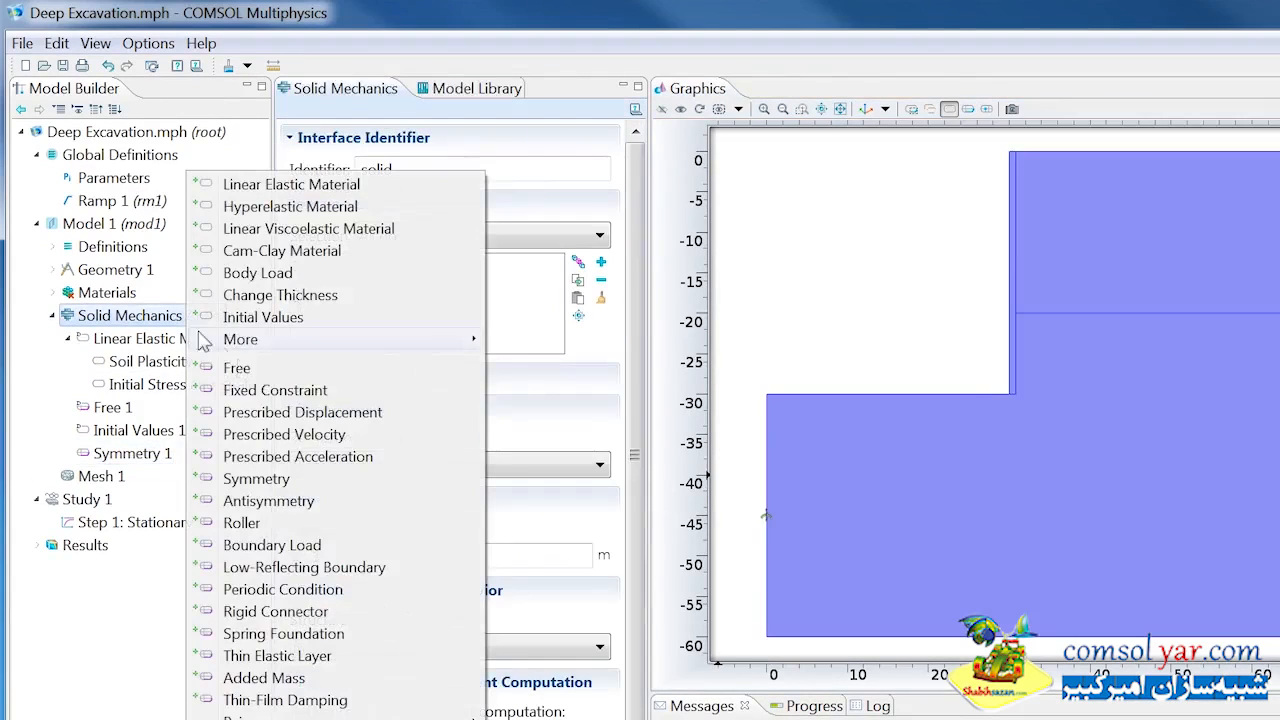
{"action": "left_click", "coordinate": [258, 391]}
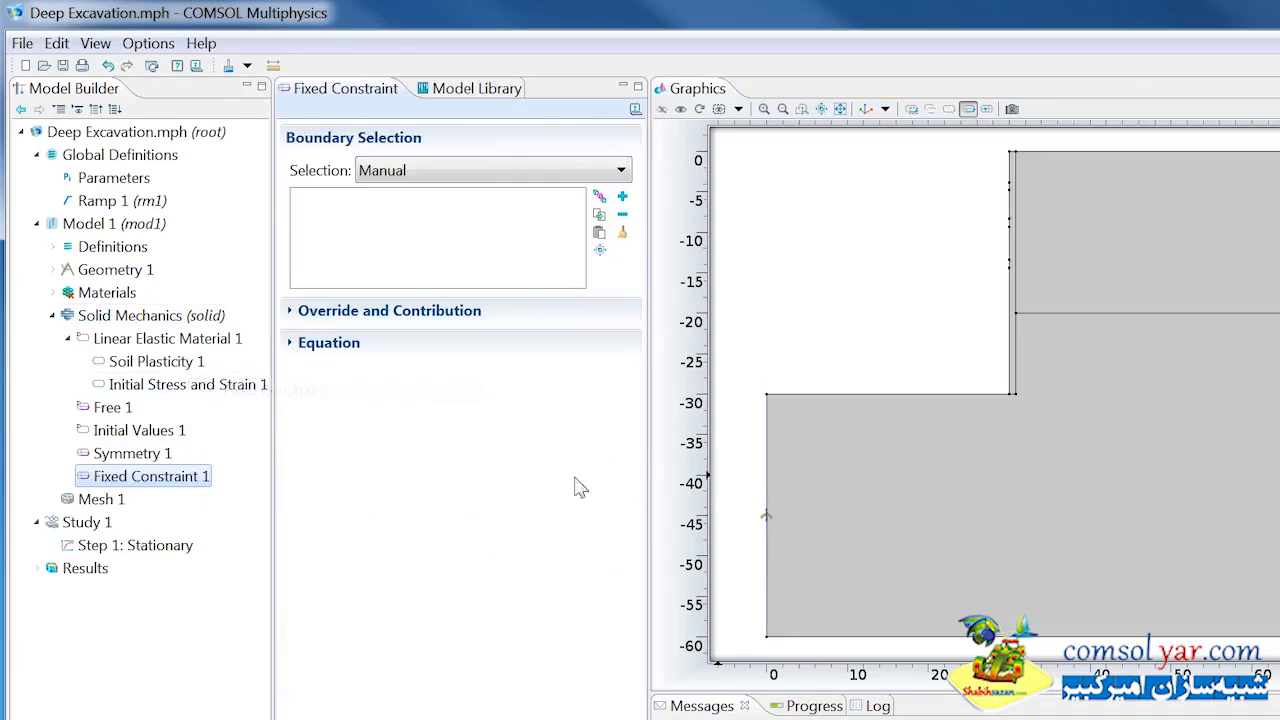
{"action": "left_click", "coordinate": [813, 637]}
Step: Add a Roller condition on boundaries 9 and 10 along the model's right side
{"action": "right_click", "coordinate": [155, 320]}
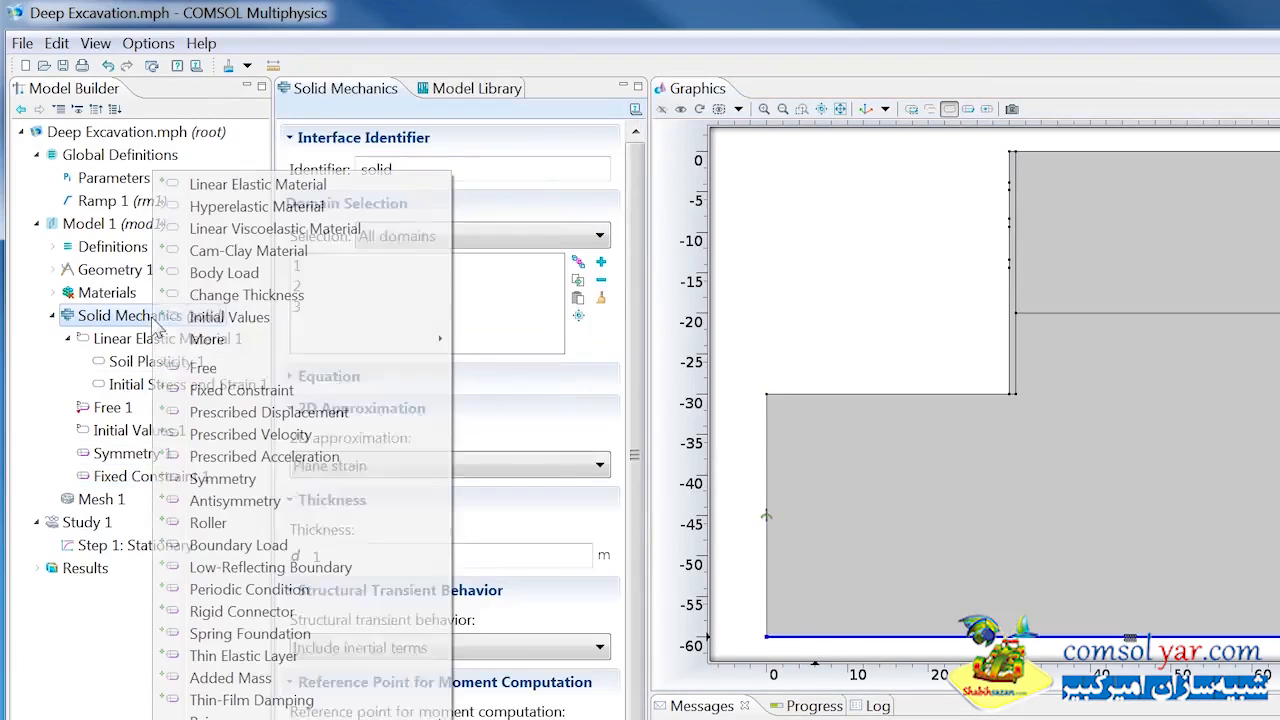
{"action": "left_click", "coordinate": [255, 520]}
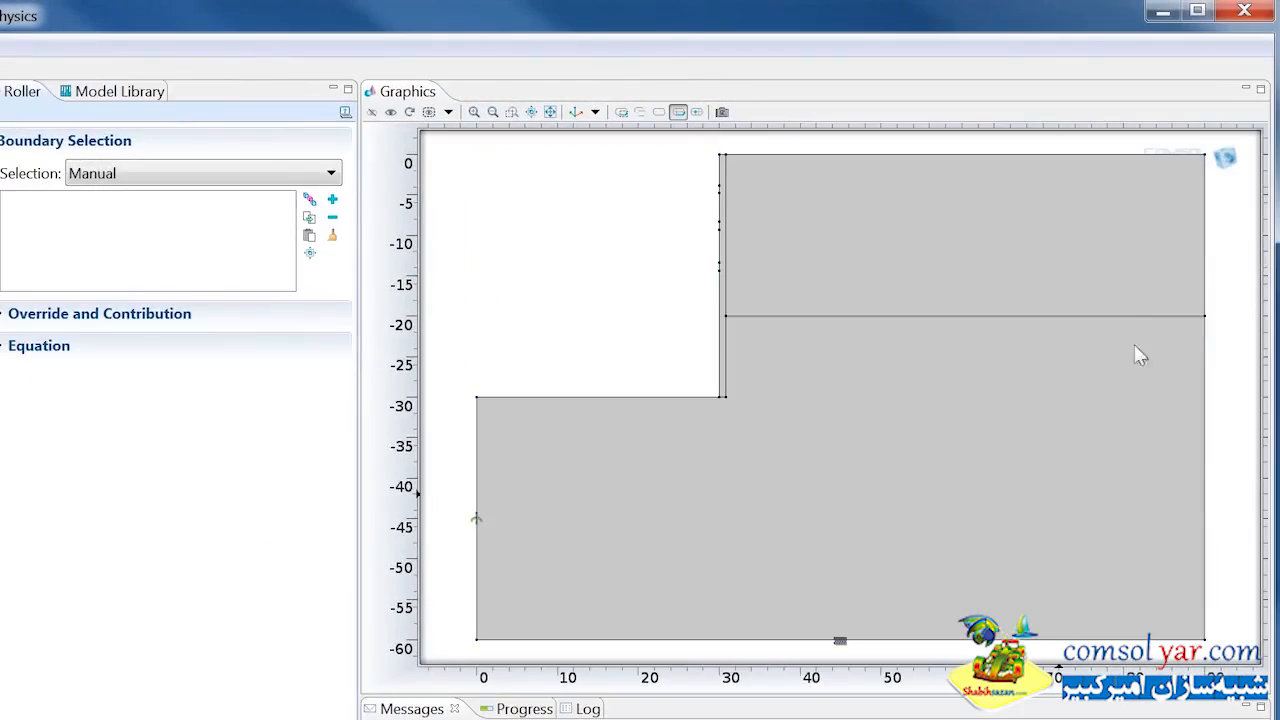
{"action": "left_click", "coordinate": [1204, 285]}
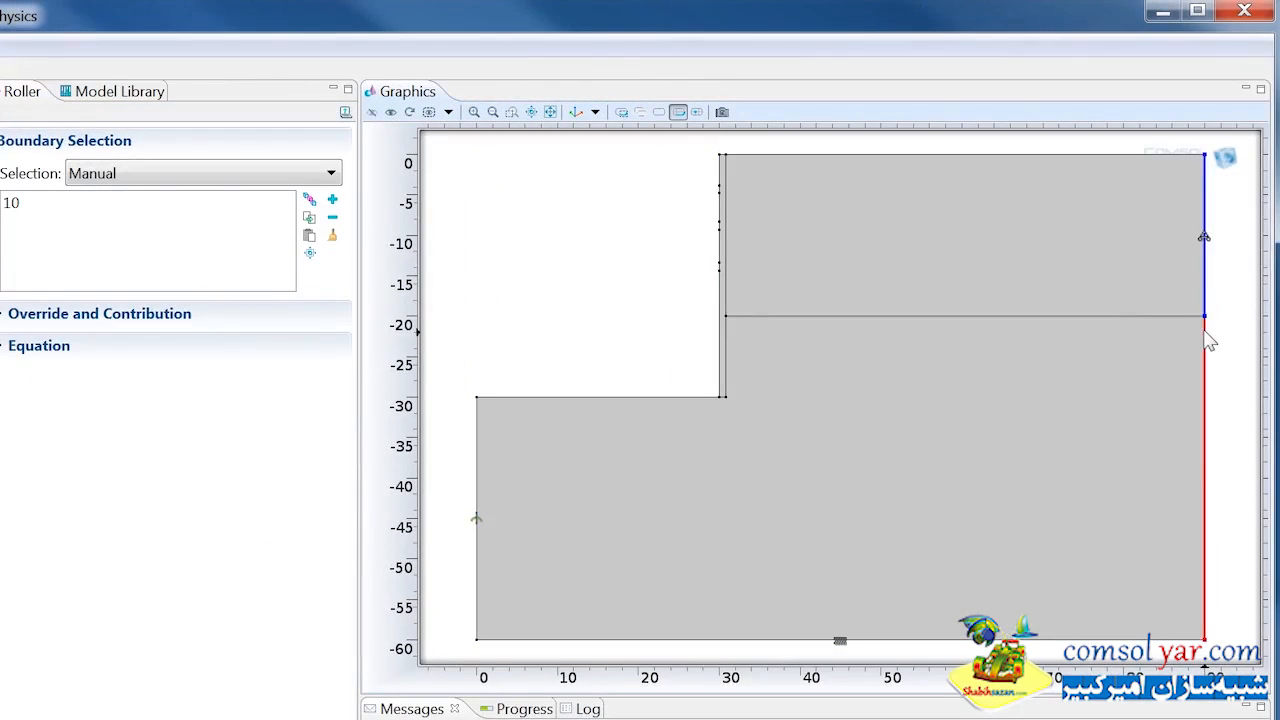
{"action": "left_click", "coordinate": [1206, 338]}
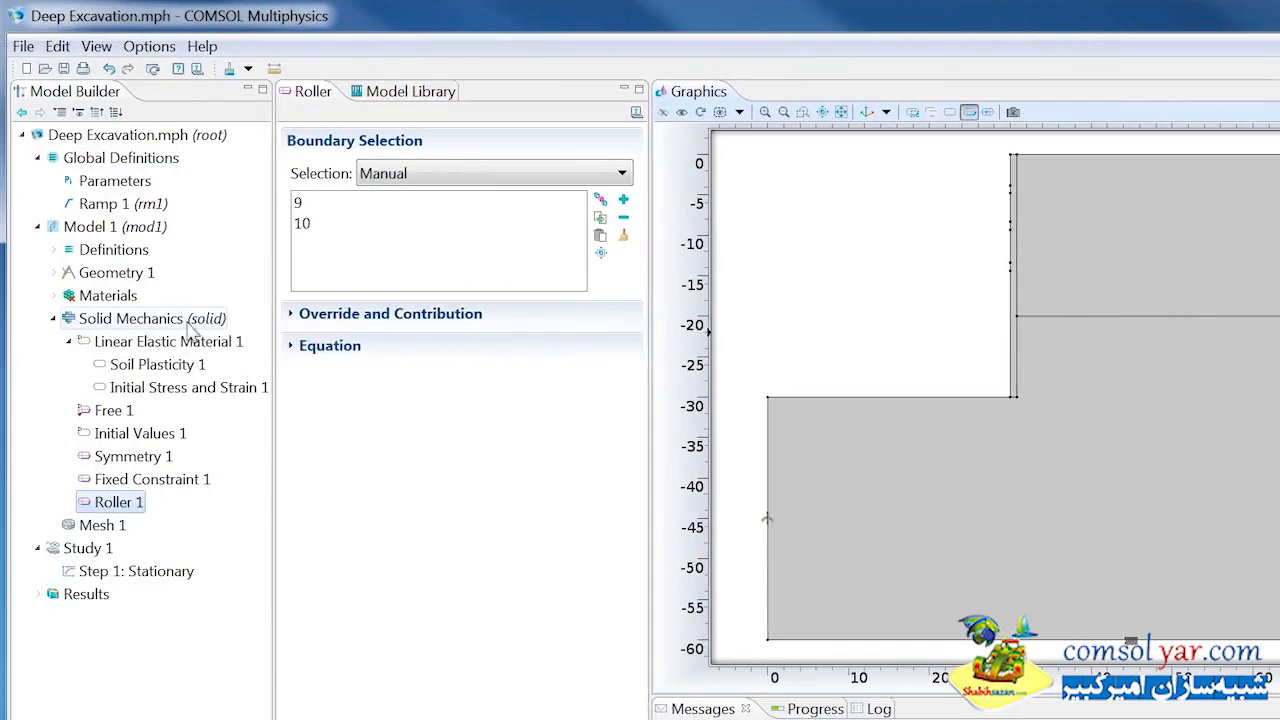
Step: Add a Prescribed Displacement on boundary 4 at the wall's base, with the y displacement set to genext1(v)
{"action": "right_click", "coordinate": [188, 322]}
{"action": "left_click", "coordinate": [290, 415]}
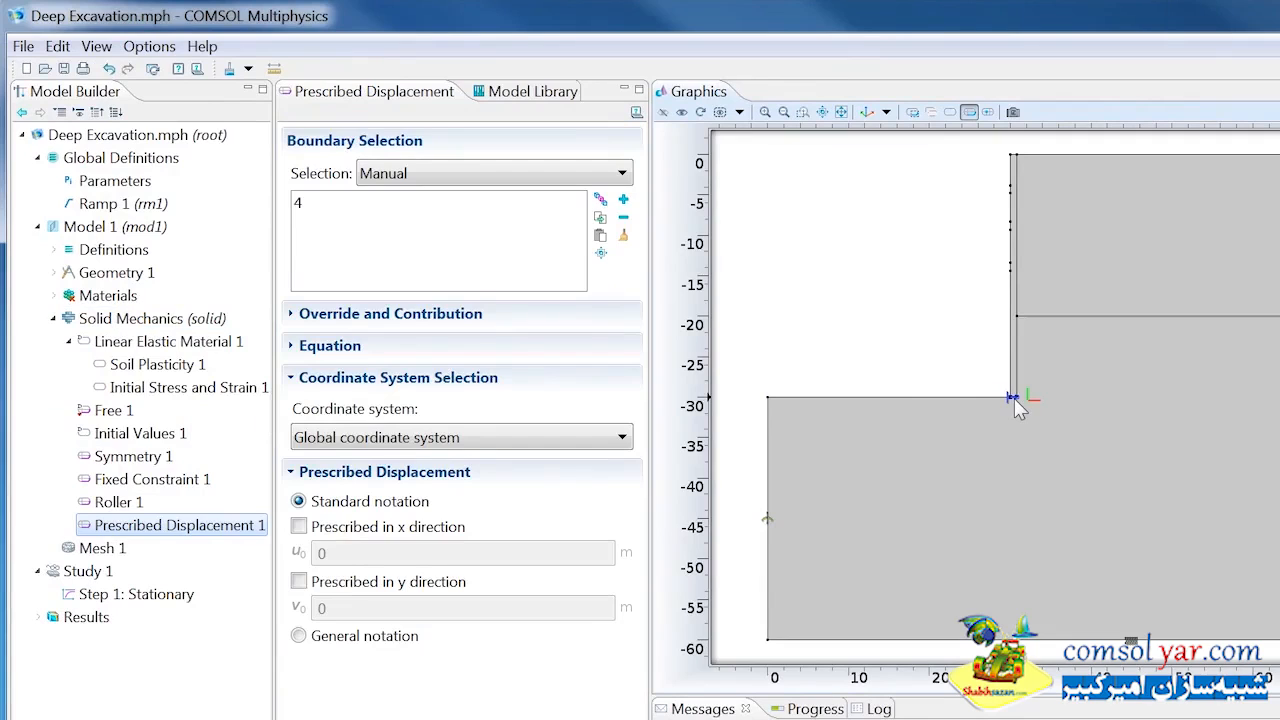
{"action": "left_click", "coordinate": [300, 582]}
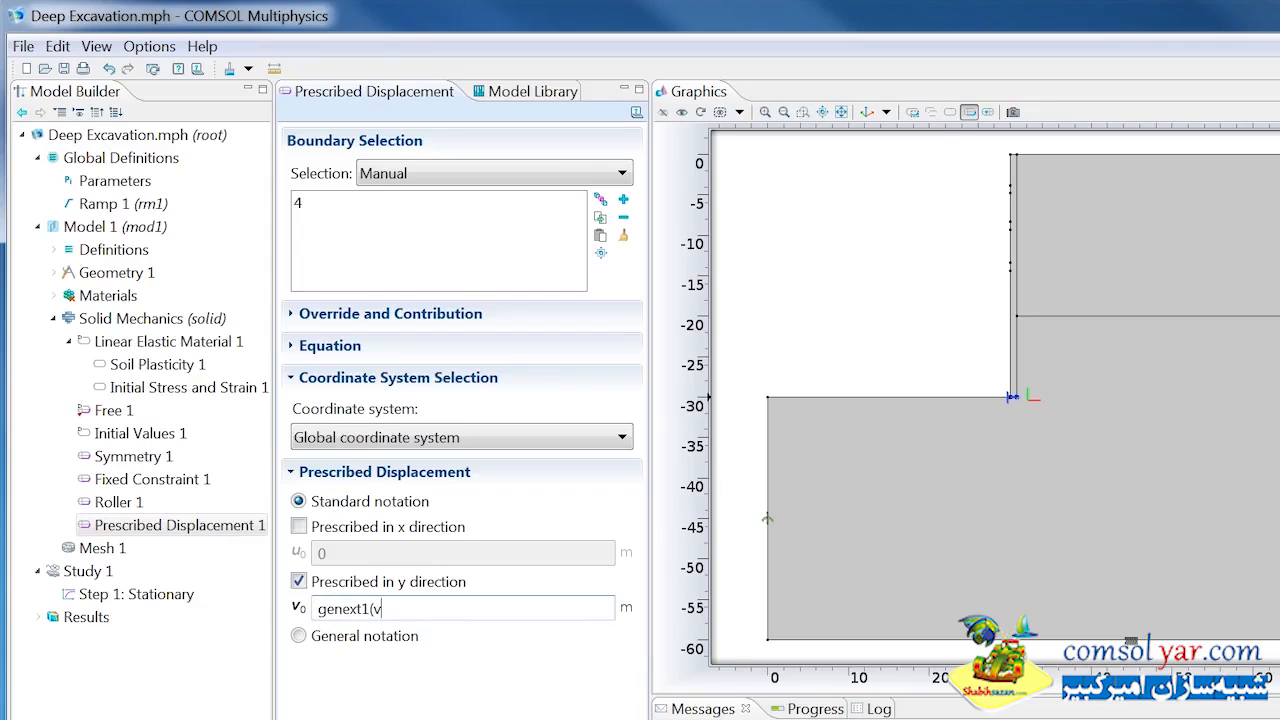
Step: Add a second Prescribed Displacement on the wall_soil selection with the x displacement set to genext2(u)
{"action": "right_click", "coordinate": [199, 322]}
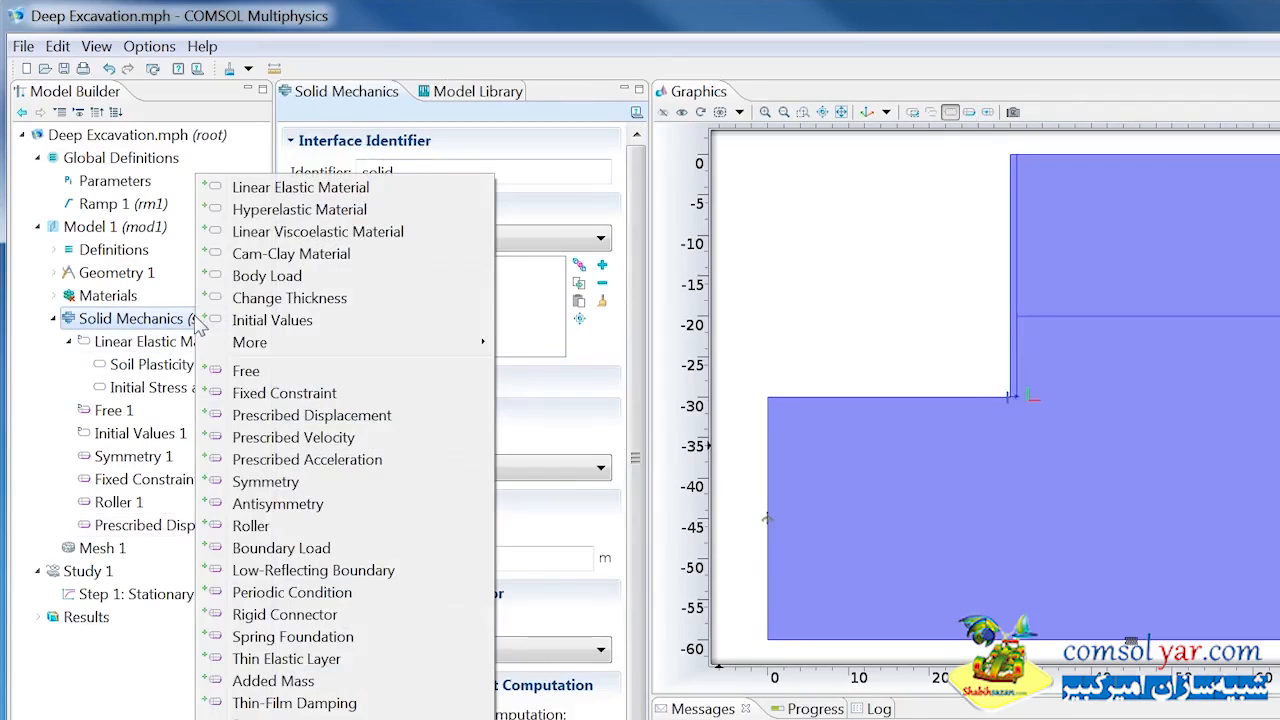
{"action": "left_click", "coordinate": [282, 415]}
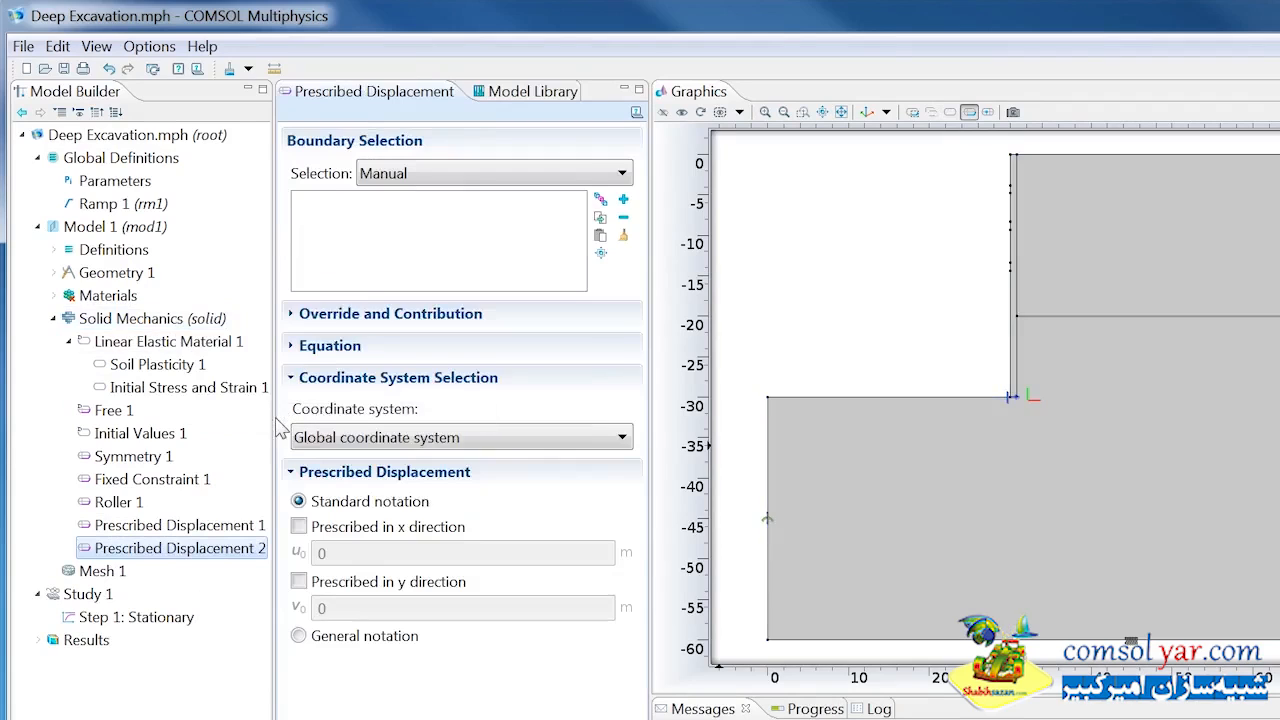
{"action": "left_click", "coordinate": [450, 175]}
{"action": "left_click", "coordinate": [430, 258]}
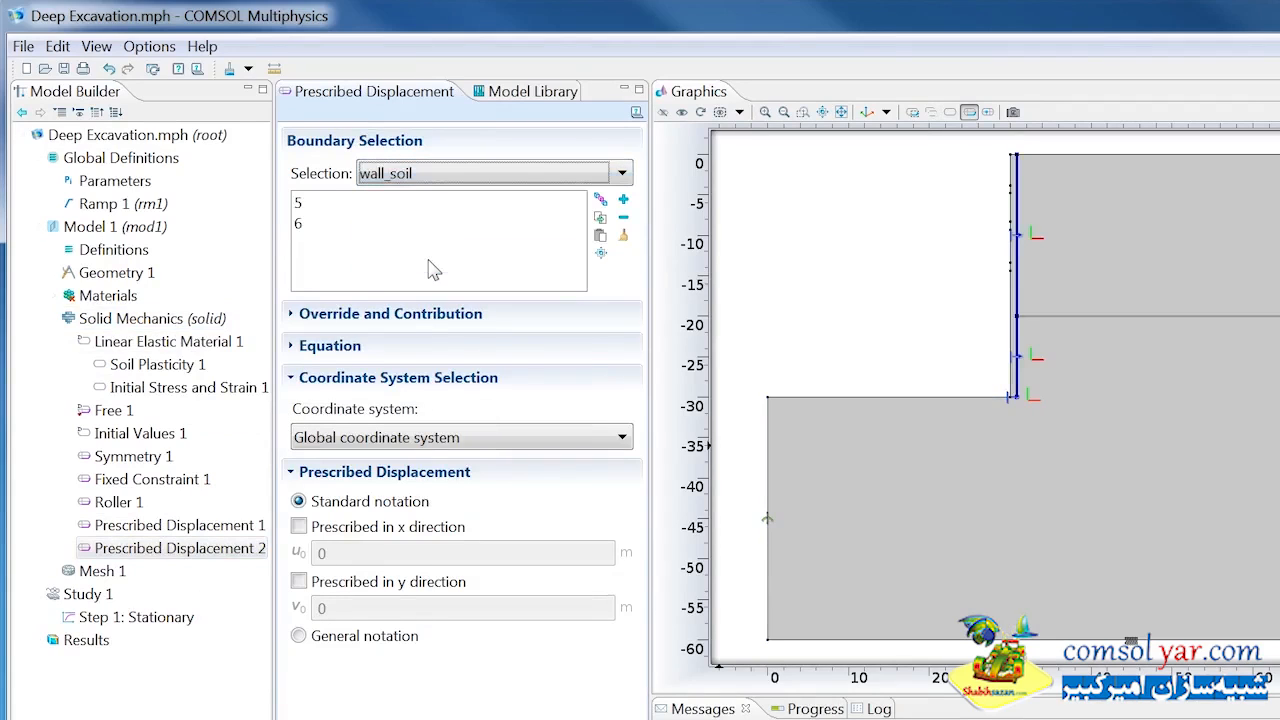
{"action": "left_click", "coordinate": [299, 526]}
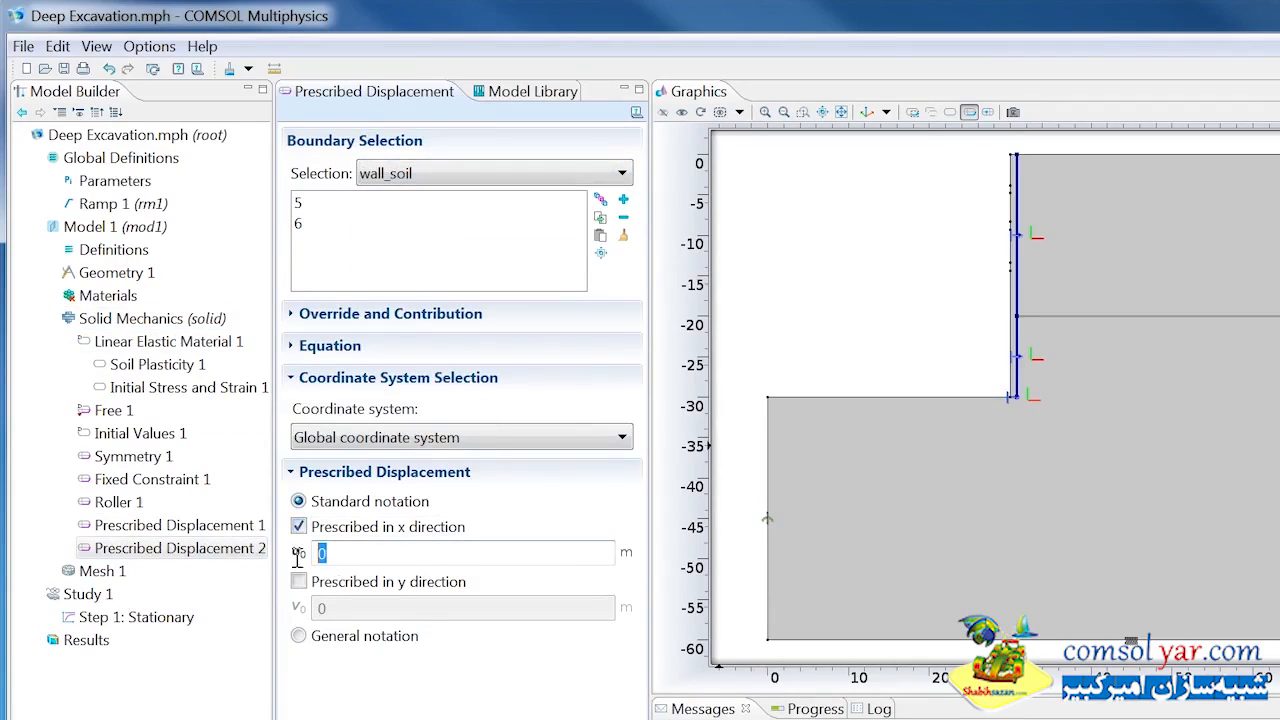
{"action": "type", "text": "genext2(u"}
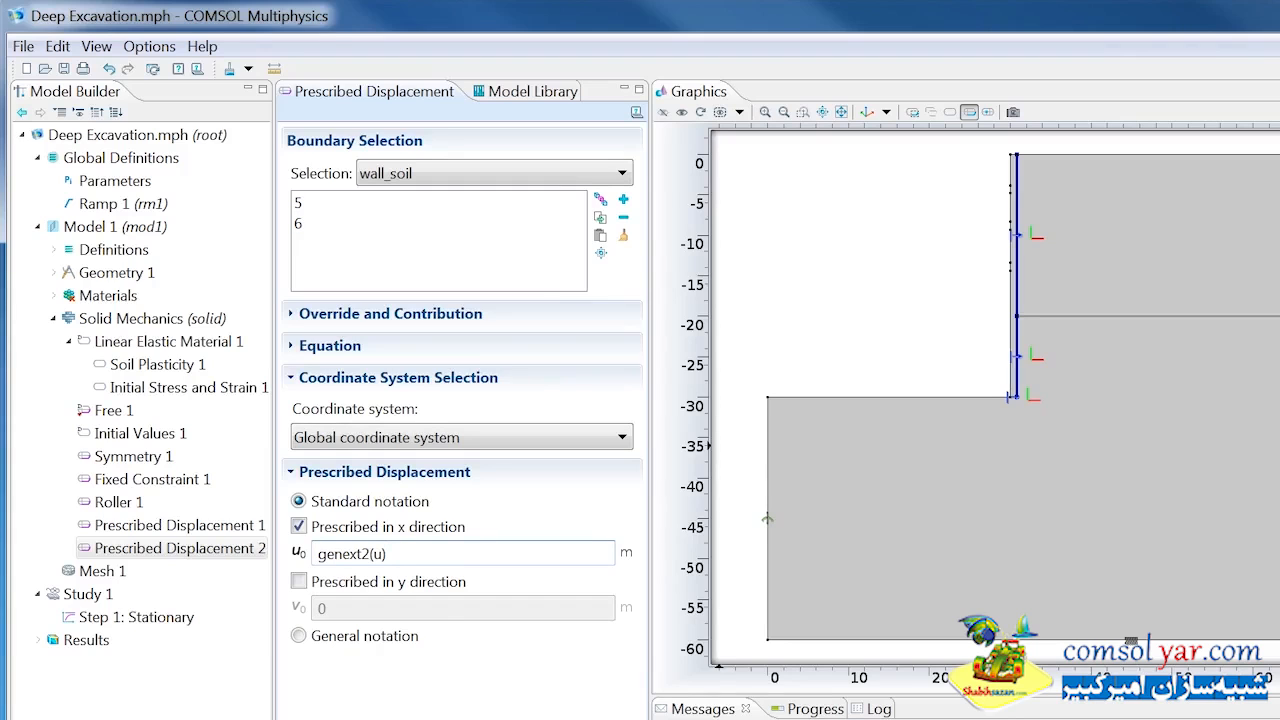
Step: Add a Boundary Load on boundaries 3, 8 and 19 with Y_stress as the y component of the force per unit area
{"action": "right_click", "coordinate": [180, 318]}
{"action": "left_click", "coordinate": [255, 534]}
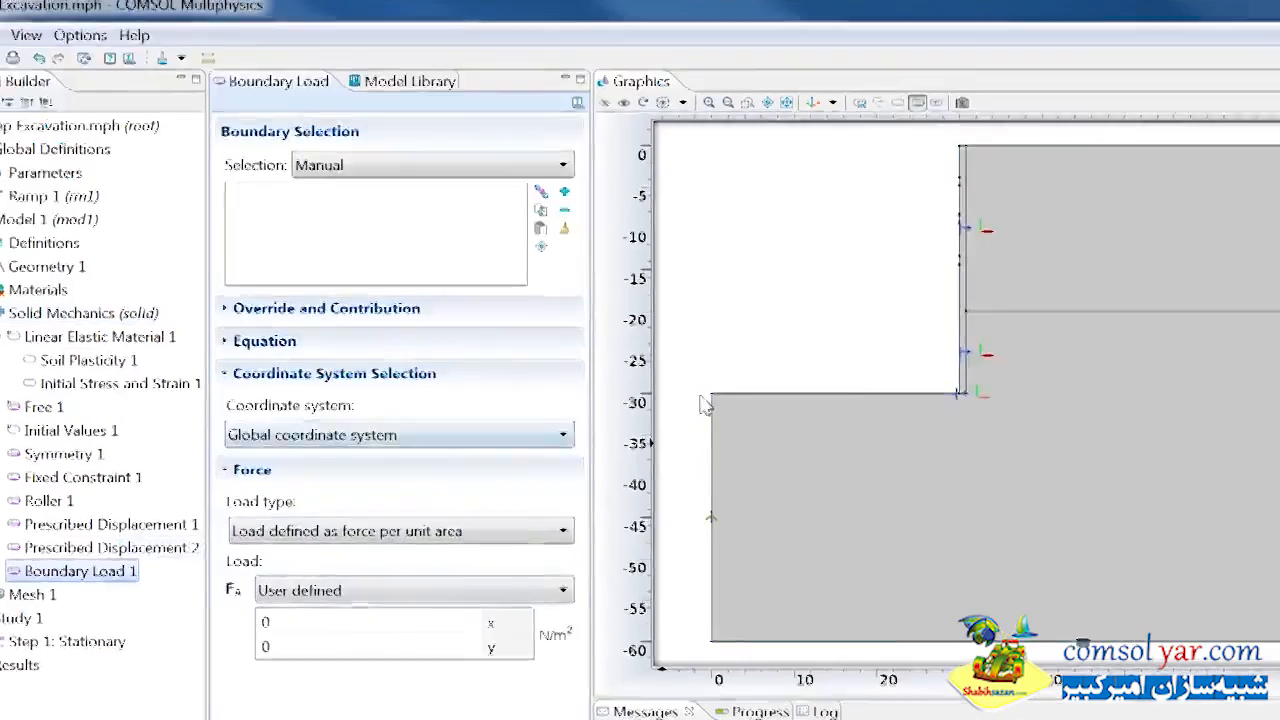
{"action": "left_click", "coordinate": [858, 398]}
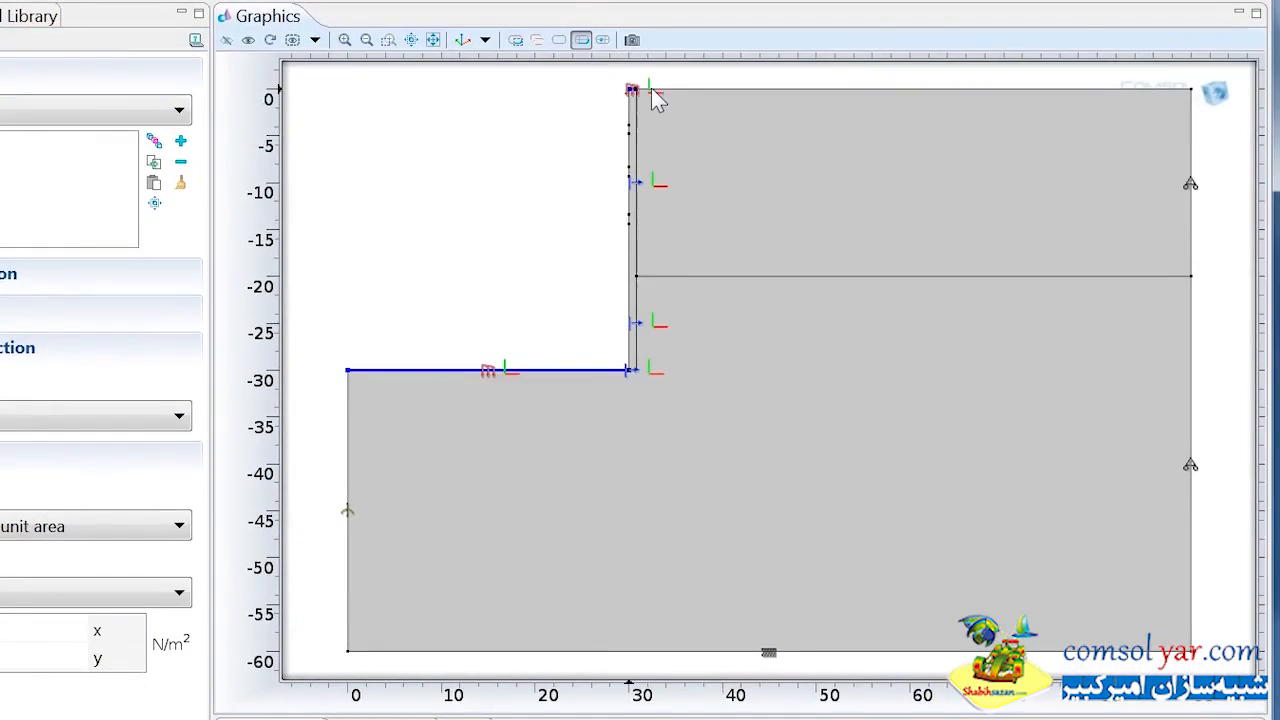
{"action": "left_click", "coordinate": [653, 91]}
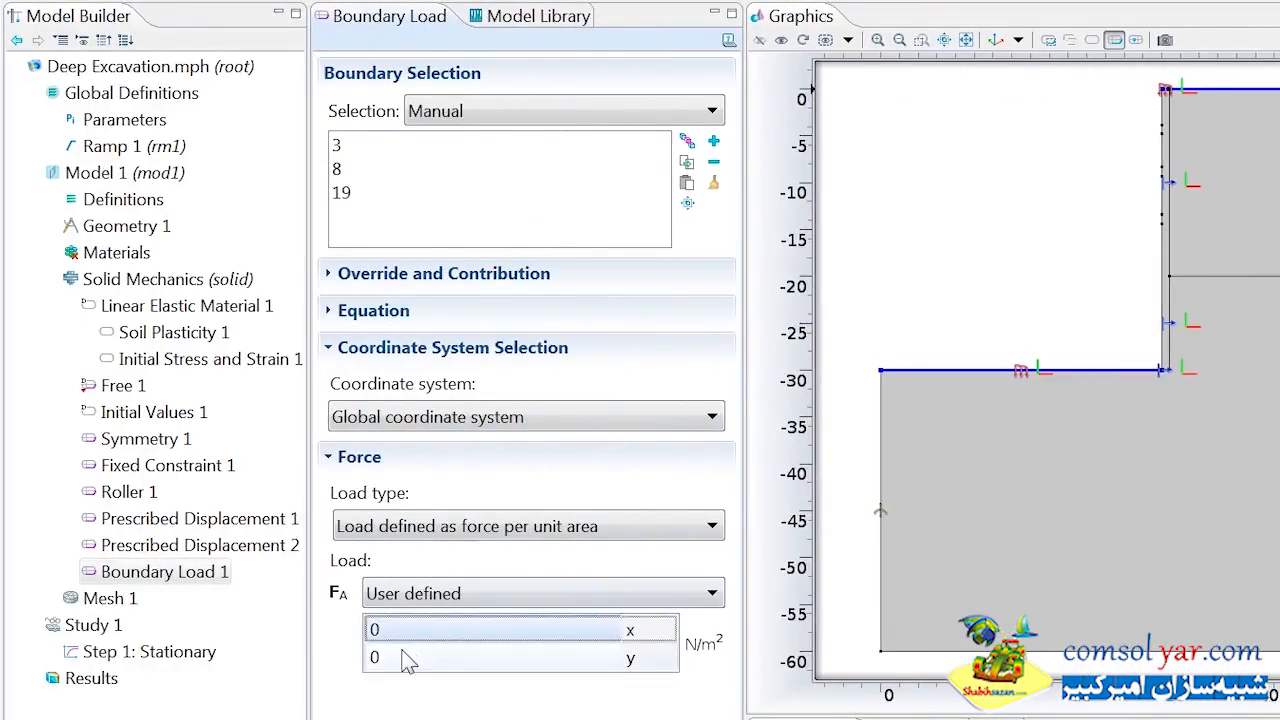
{"action": "left_click", "coordinate": [405, 657]}
{"action": "type", "text": "Y_"}
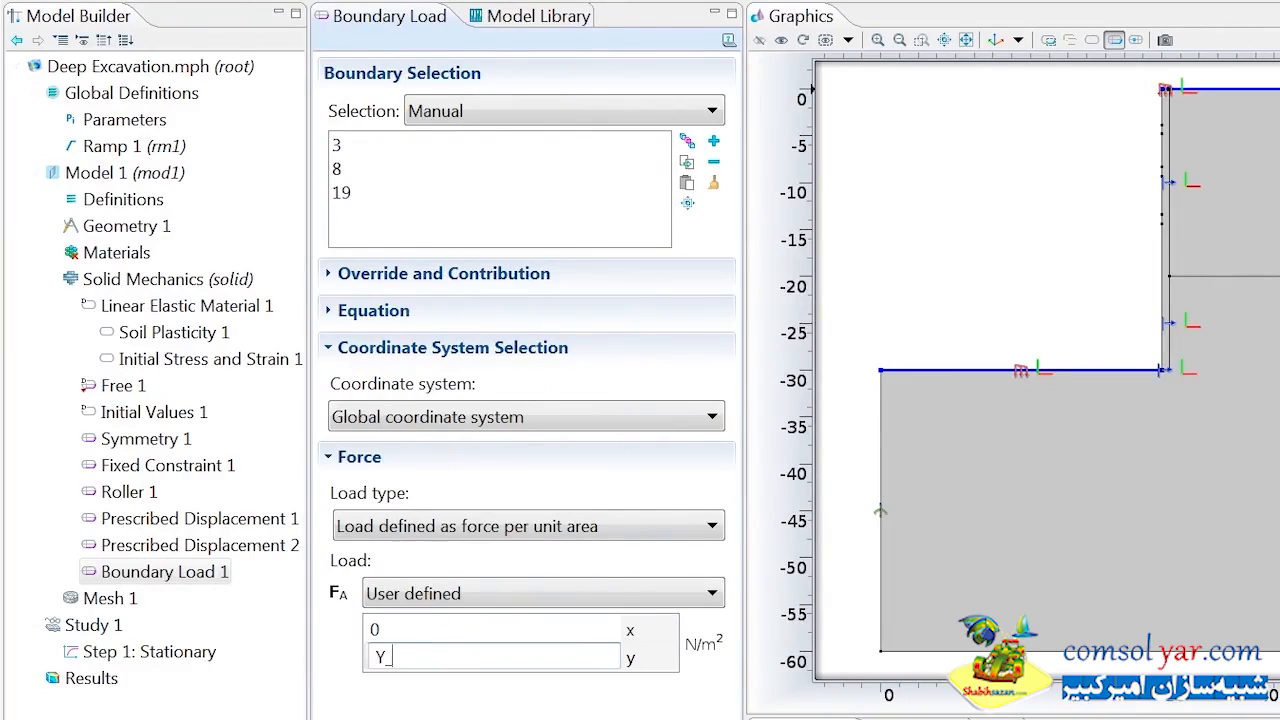
{"action": "type", "text": "stress"}
{"action": "key", "text": "Return"}
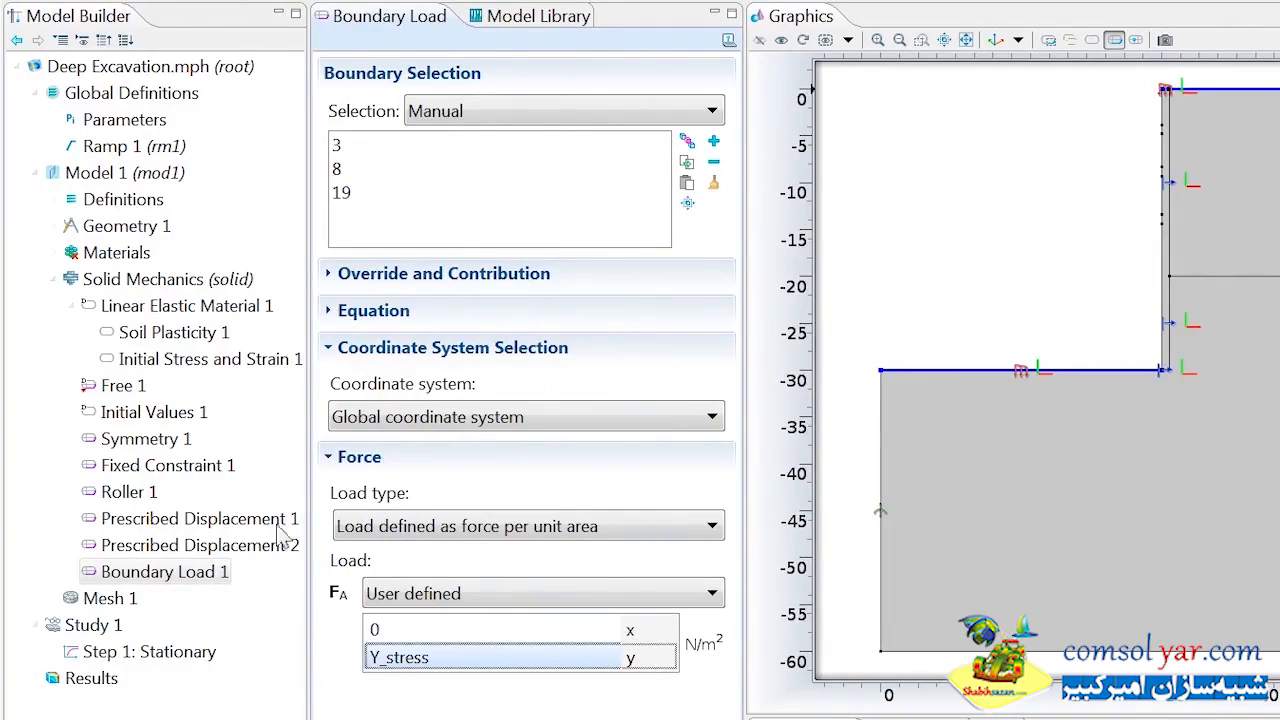
Step: Add a second Boundary Load and assign it to all boundary segments along the wall's excavation-side face
{"action": "right_click", "coordinate": [196, 279]}
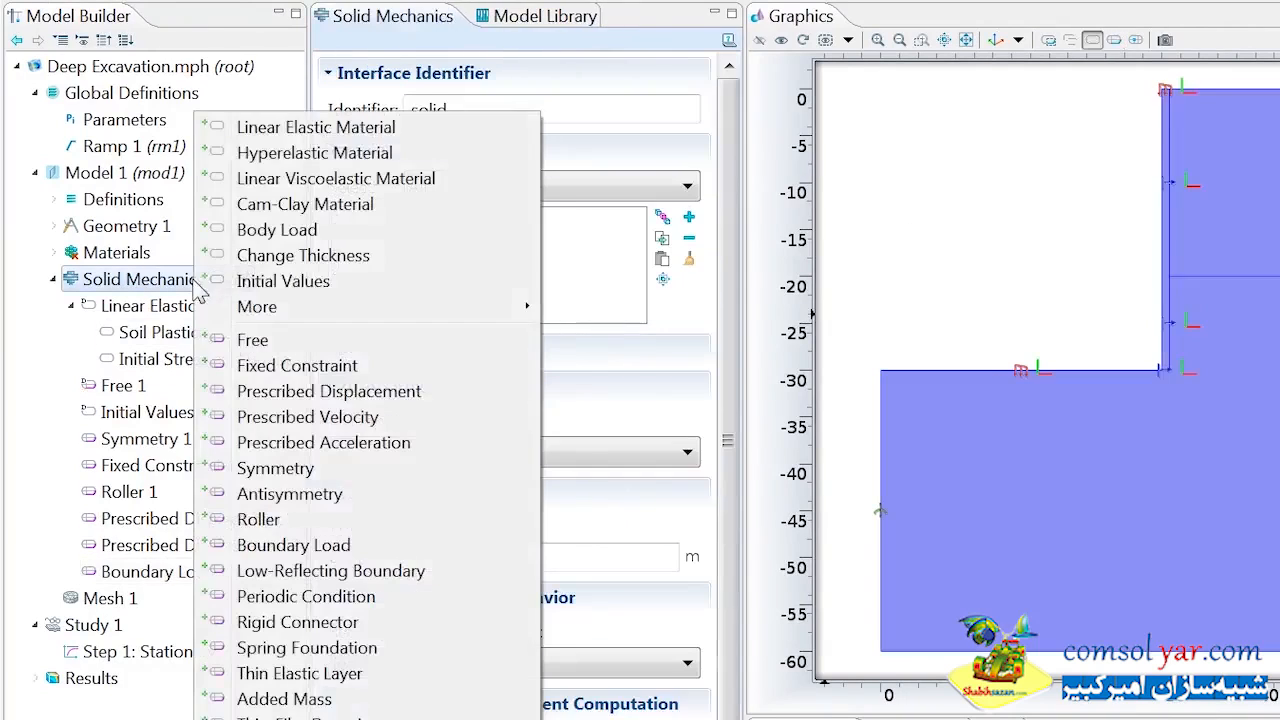
{"action": "left_click", "coordinate": [320, 541]}
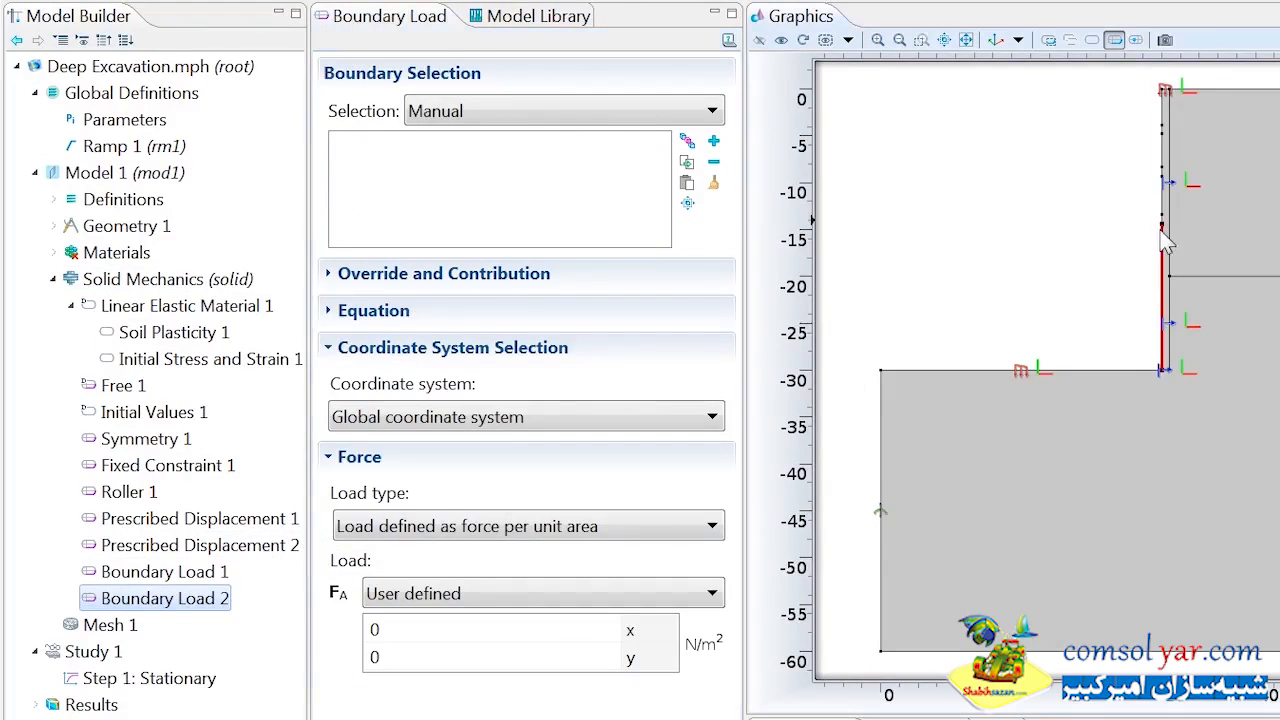
{"action": "left_click", "coordinate": [1163, 240]}
{"action": "left_click", "coordinate": [1162, 218]}
{"action": "left_click", "coordinate": [1162, 195]}
{"action": "left_click", "coordinate": [1162, 173]}
{"action": "left_click", "coordinate": [1162, 150]}
{"action": "left_click", "coordinate": [1163, 130]}
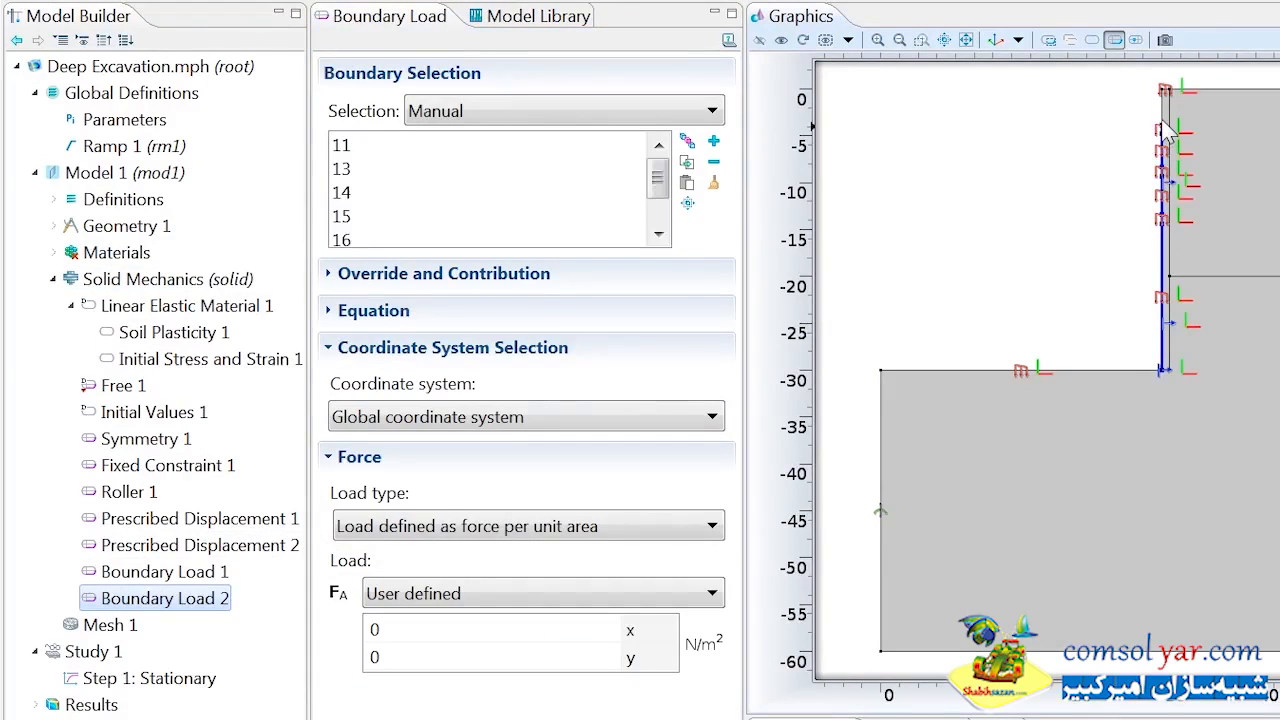
{"action": "left_click", "coordinate": [1162, 120]}
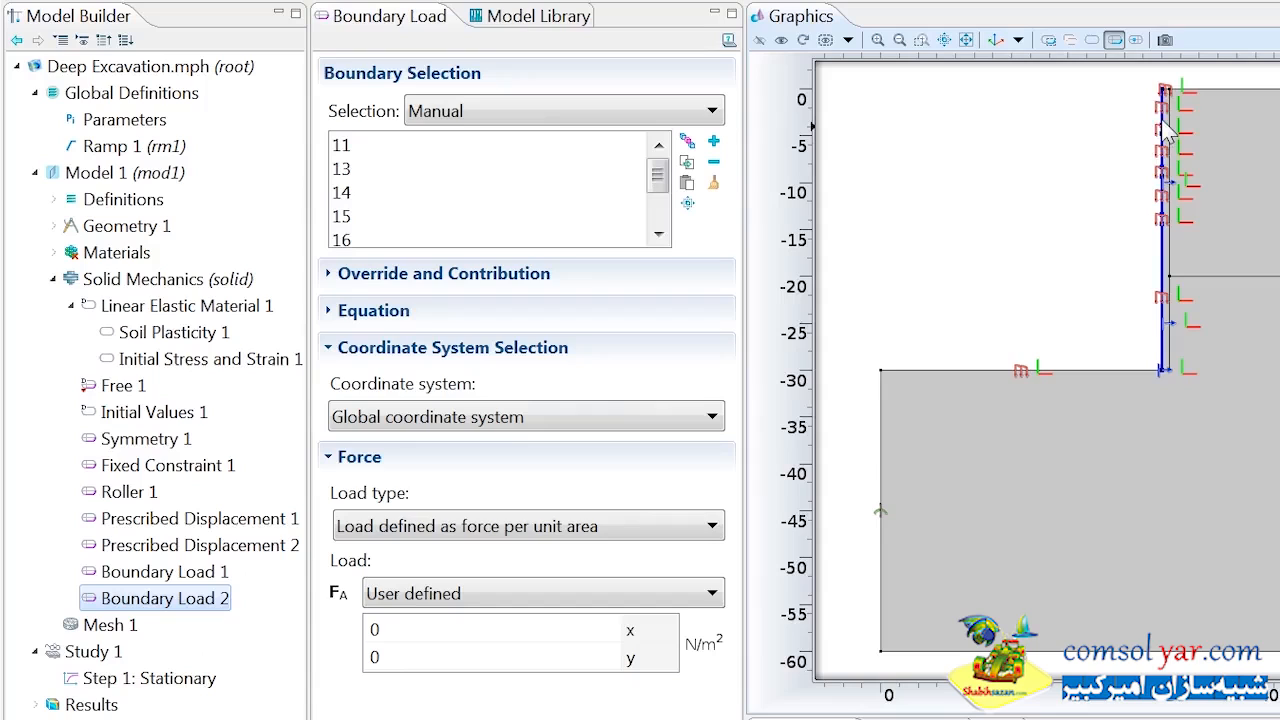
Step: Set the x component of Boundary Load 2 to -X_stress*(y<Depth)
{"action": "left_click", "coordinate": [398, 629]}
{"action": "type", "text": "-X_stress"}
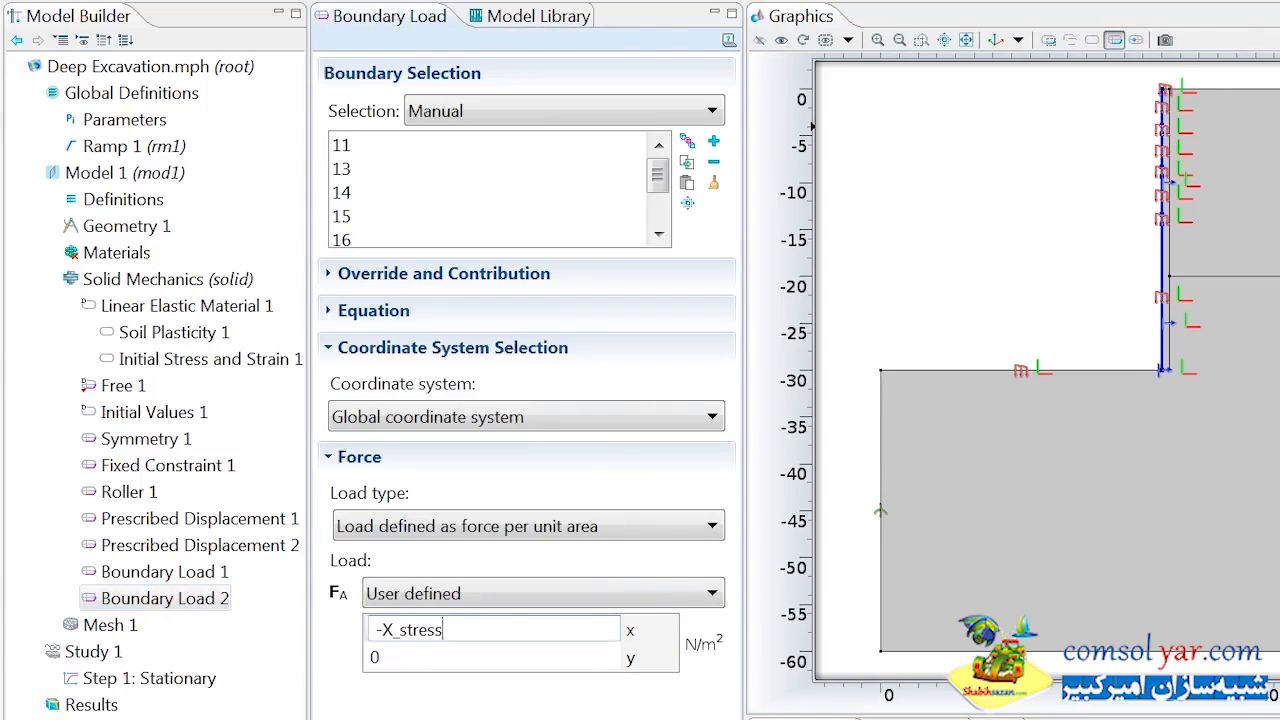
{"action": "type", "text": "*(y<Depth"}
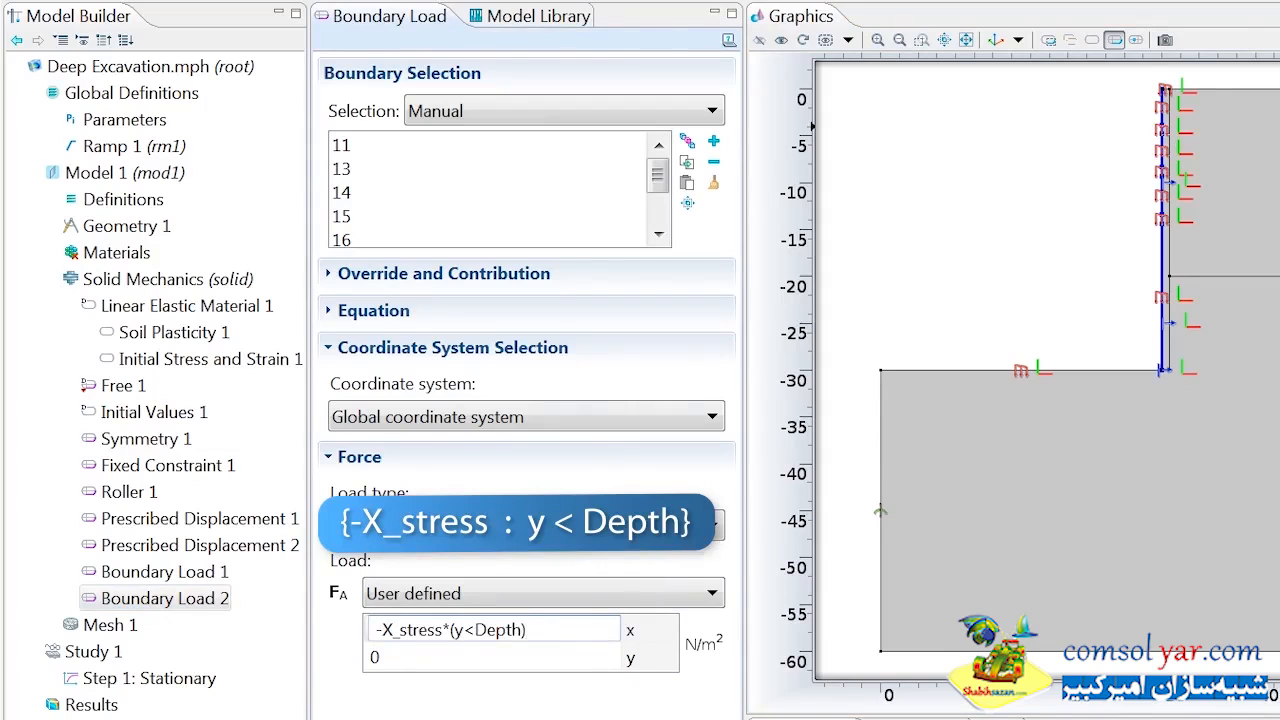
{"action": "key", "text": "Return"}
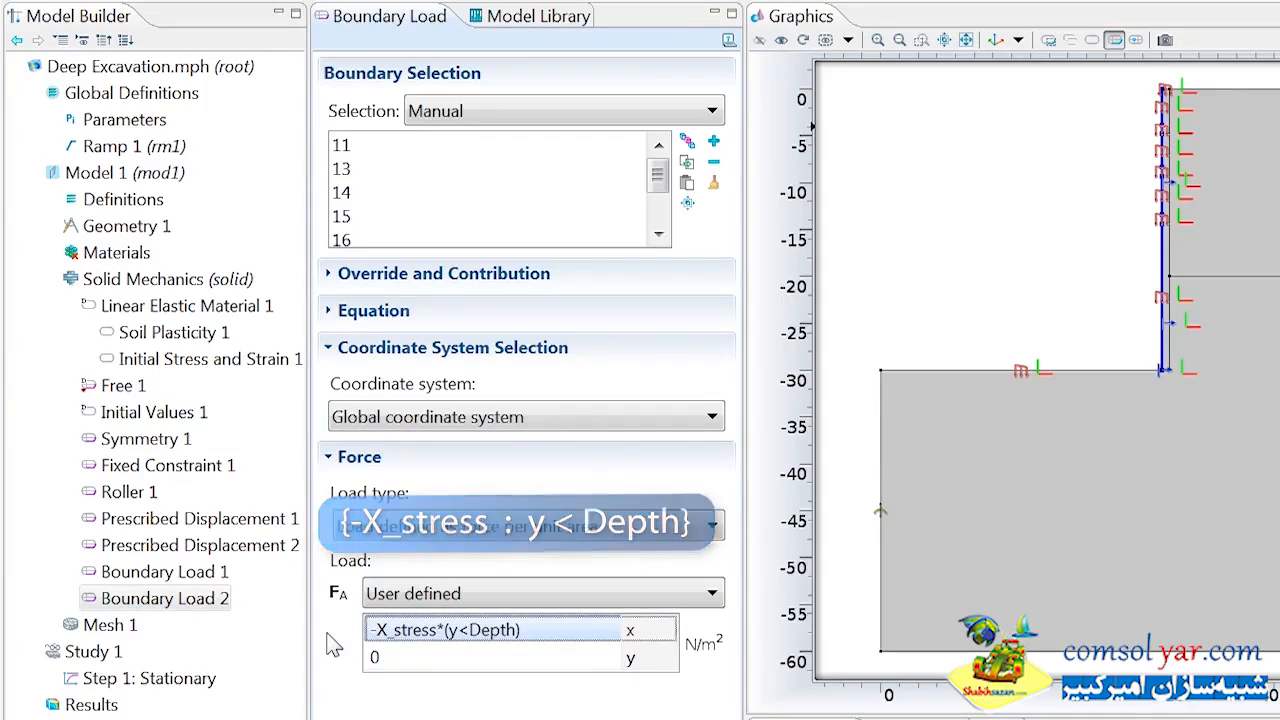
Step: Add a third Boundary Load on boundary 17 of the wall and define its load type as Total force
{"action": "right_click", "coordinate": [168, 284]}
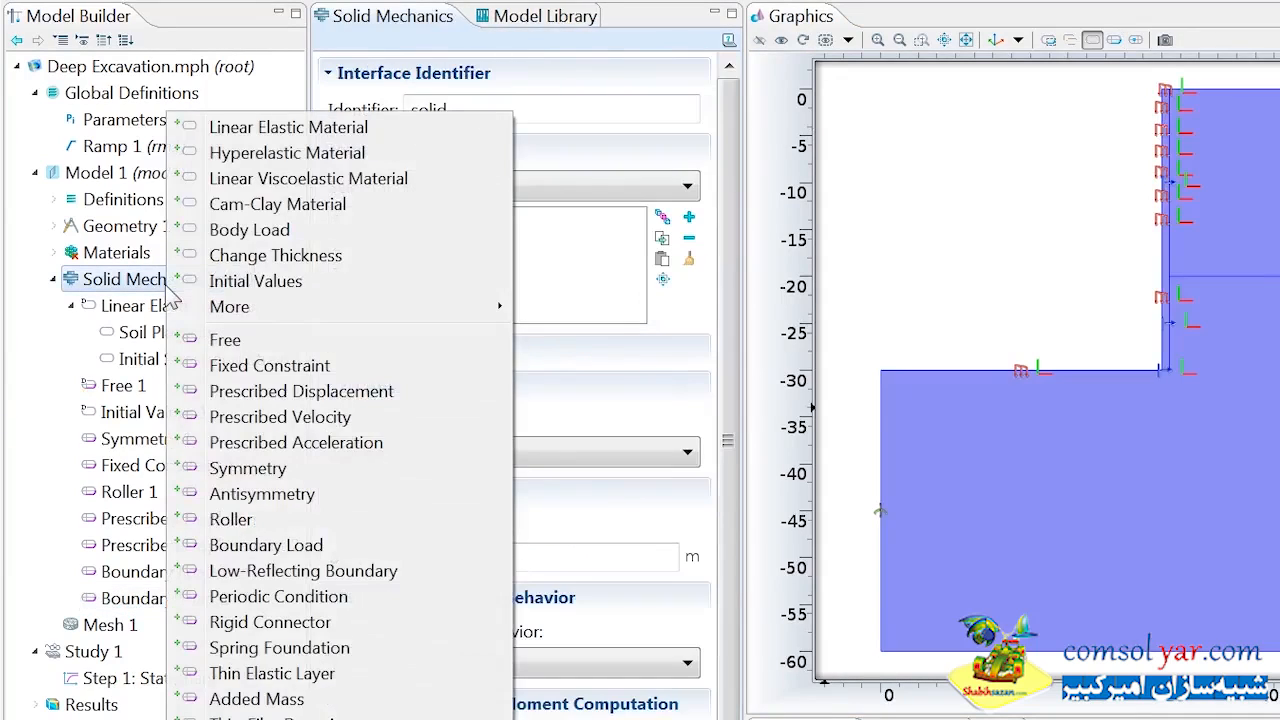
{"action": "left_click", "coordinate": [264, 545]}
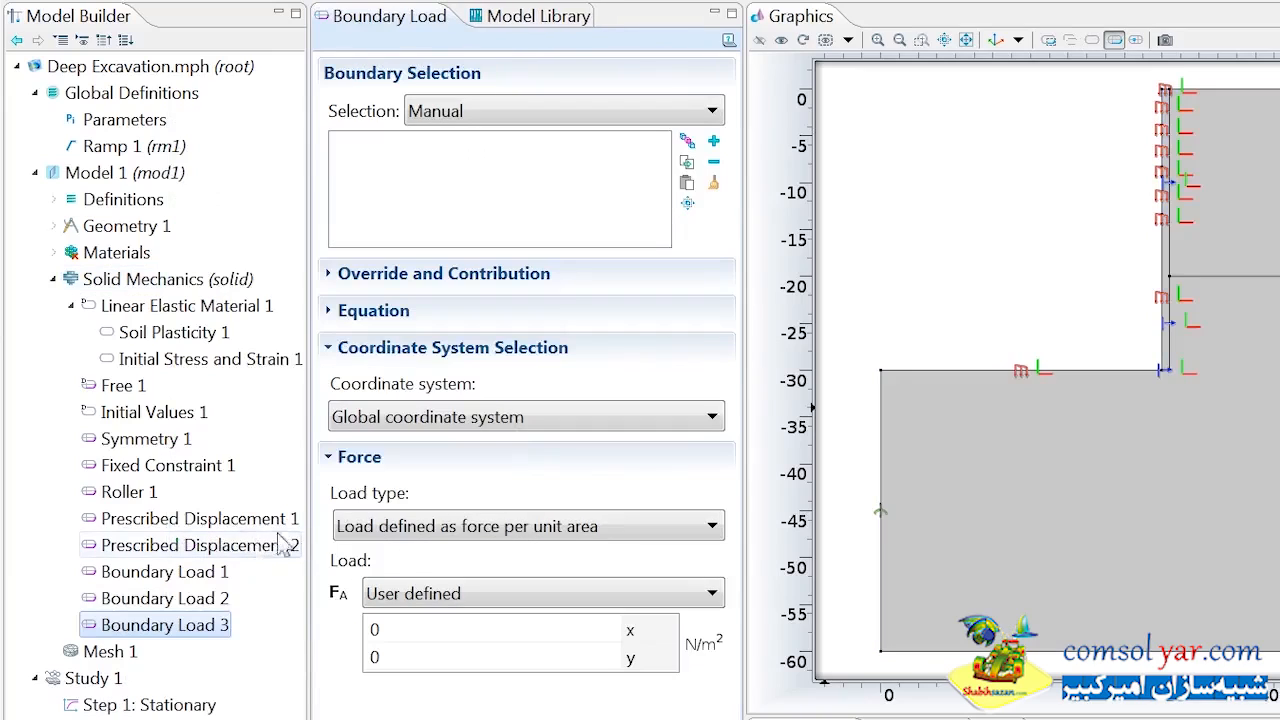
{"action": "left_click", "coordinate": [1162, 132]}
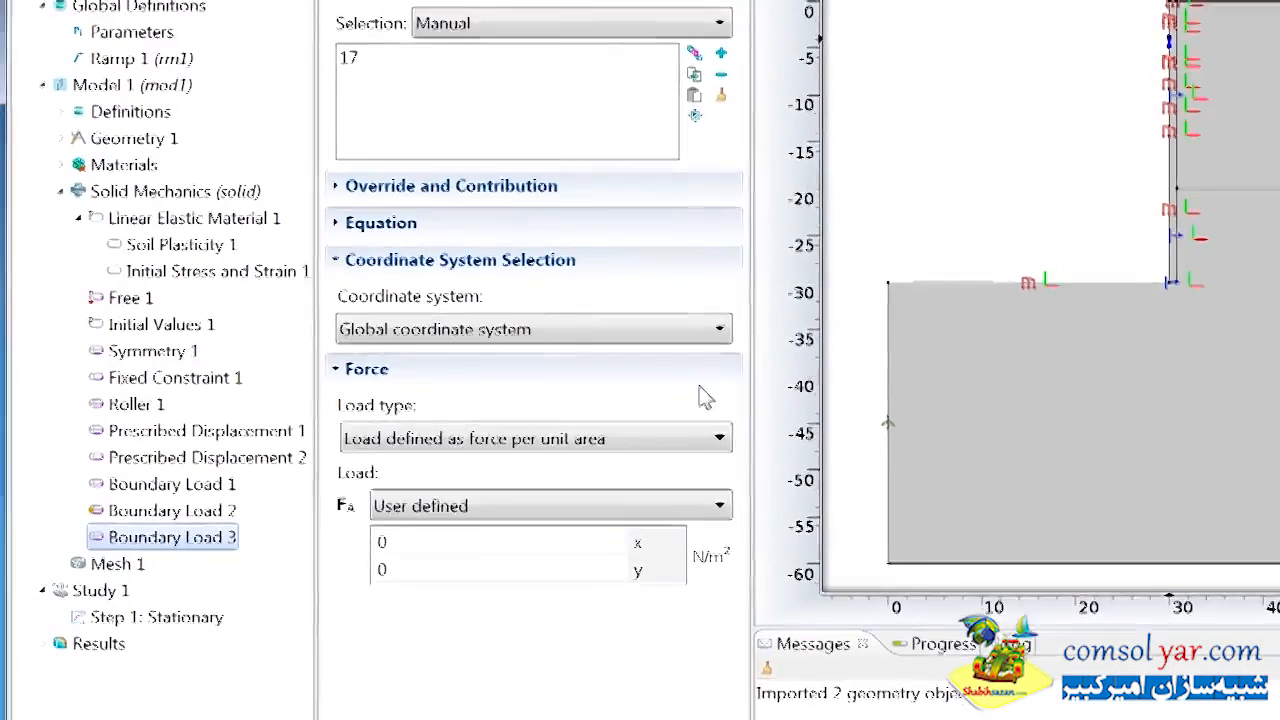
{"action": "left_click", "coordinate": [585, 528]}
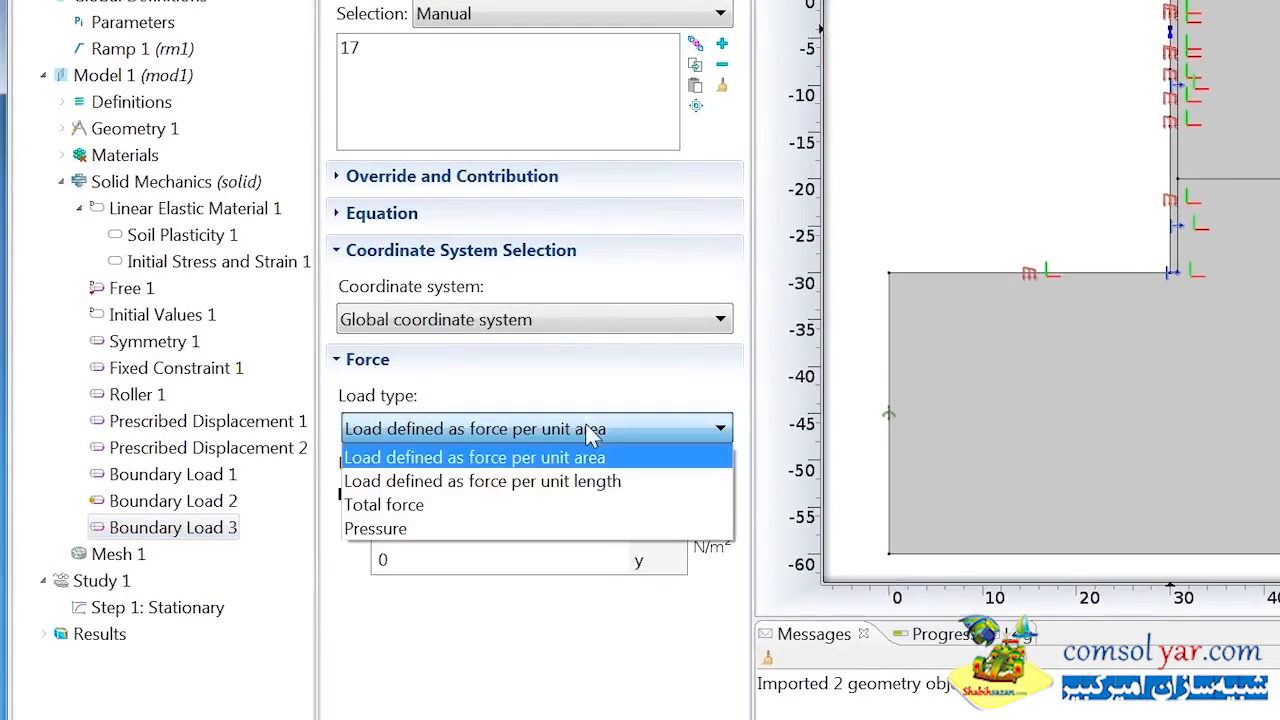
{"action": "left_click", "coordinate": [520, 505]}
Step: Set the x component of Boundary Load 3's total force to -rm1(-u[1/m])*(Depth<Stage_1)
{"action": "double_click", "coordinate": [513, 496]}
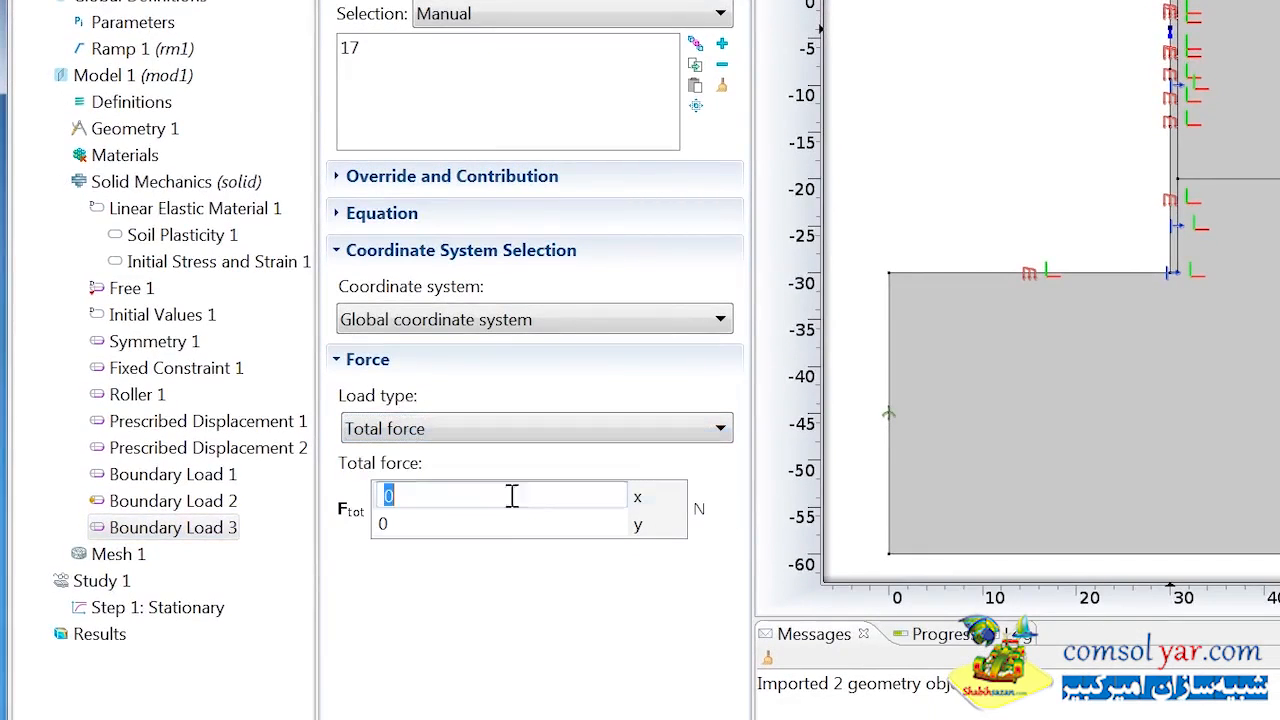
{"action": "type", "text": "-rm"}
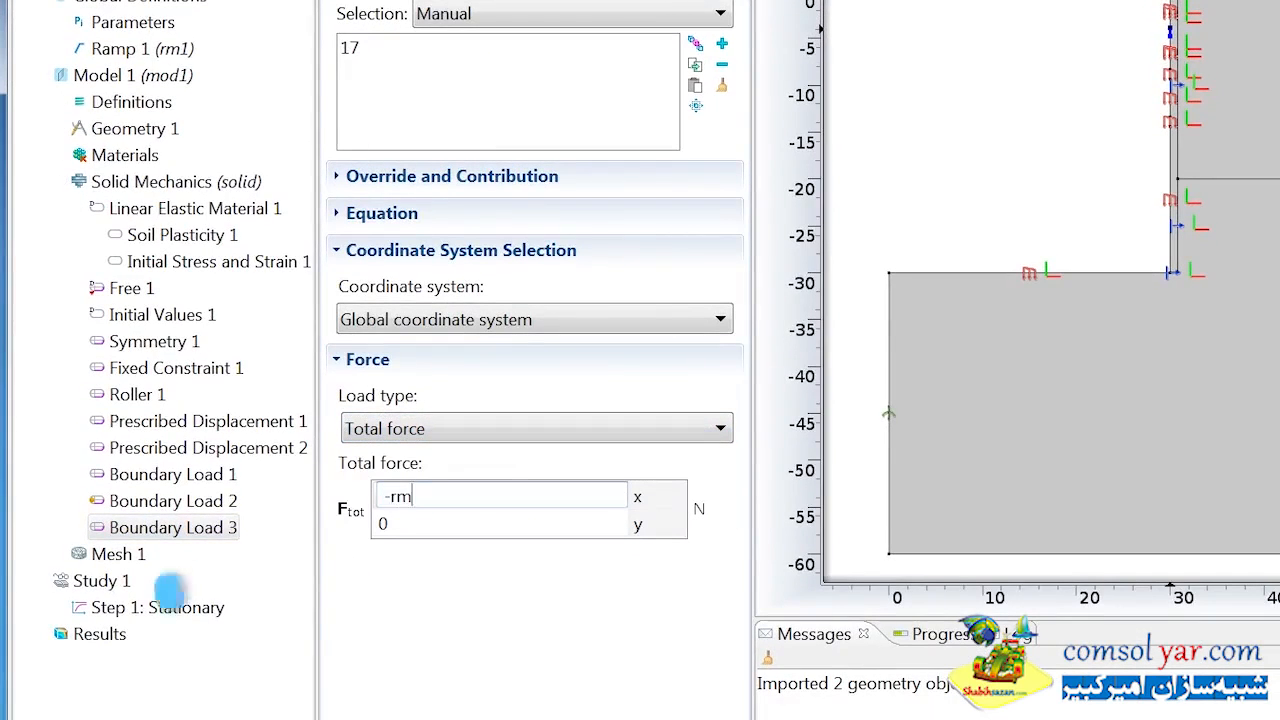
{"action": "type", "text": "1(-u"}
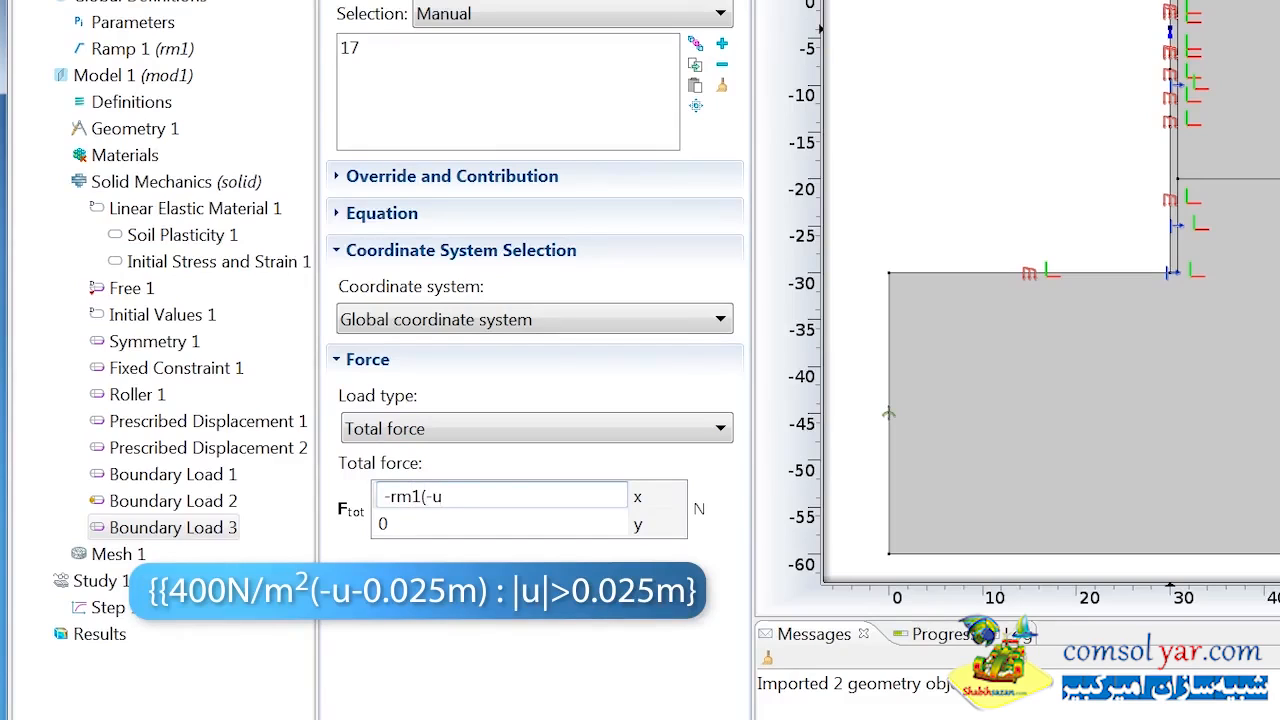
{"action": "type", "text": "[1/m])*(Depth<S"}
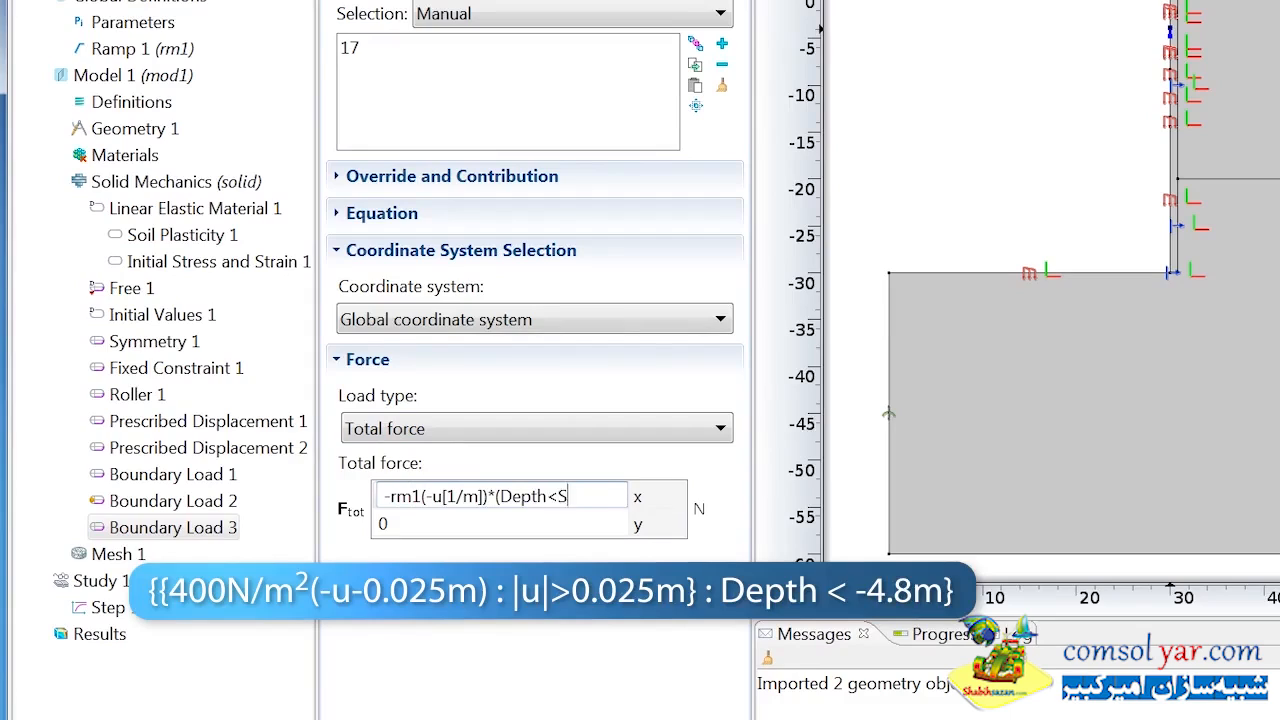
{"action": "type", "text": ")"}
{"action": "key", "text": "Return"}
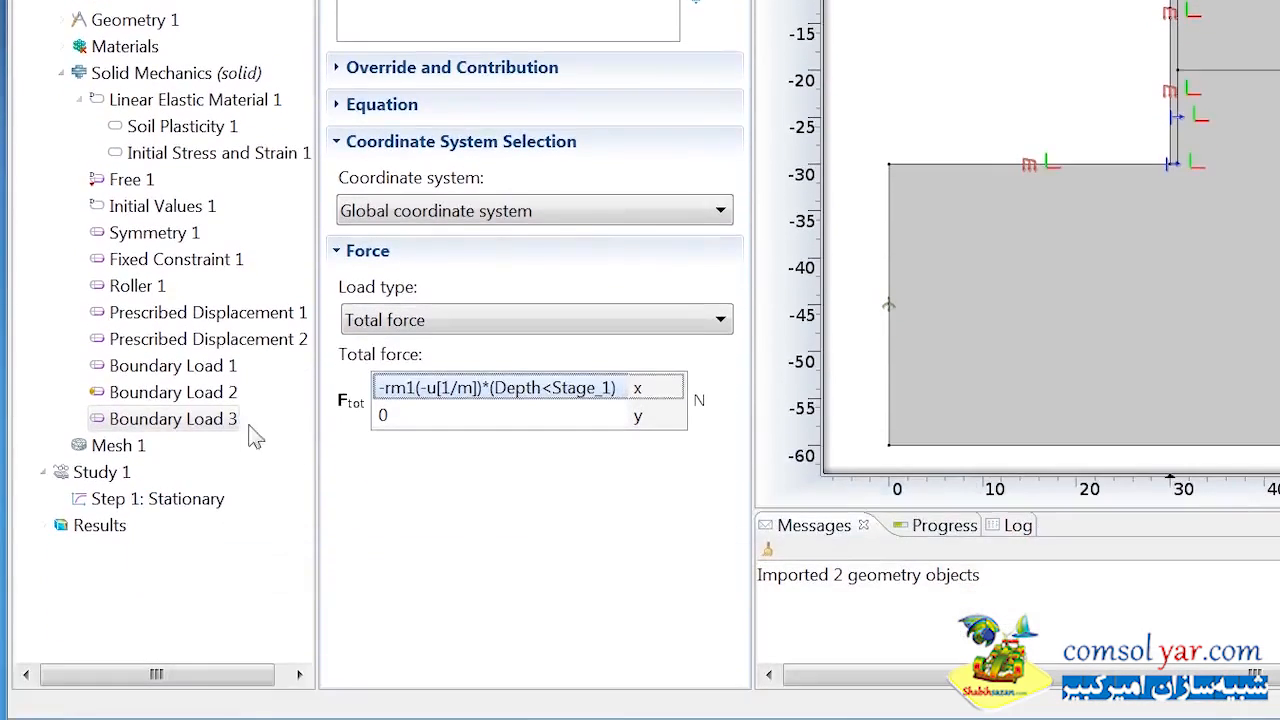
Step: Rename Boundary Load 3 as Strut_1
{"action": "right_click", "coordinate": [208, 428]}
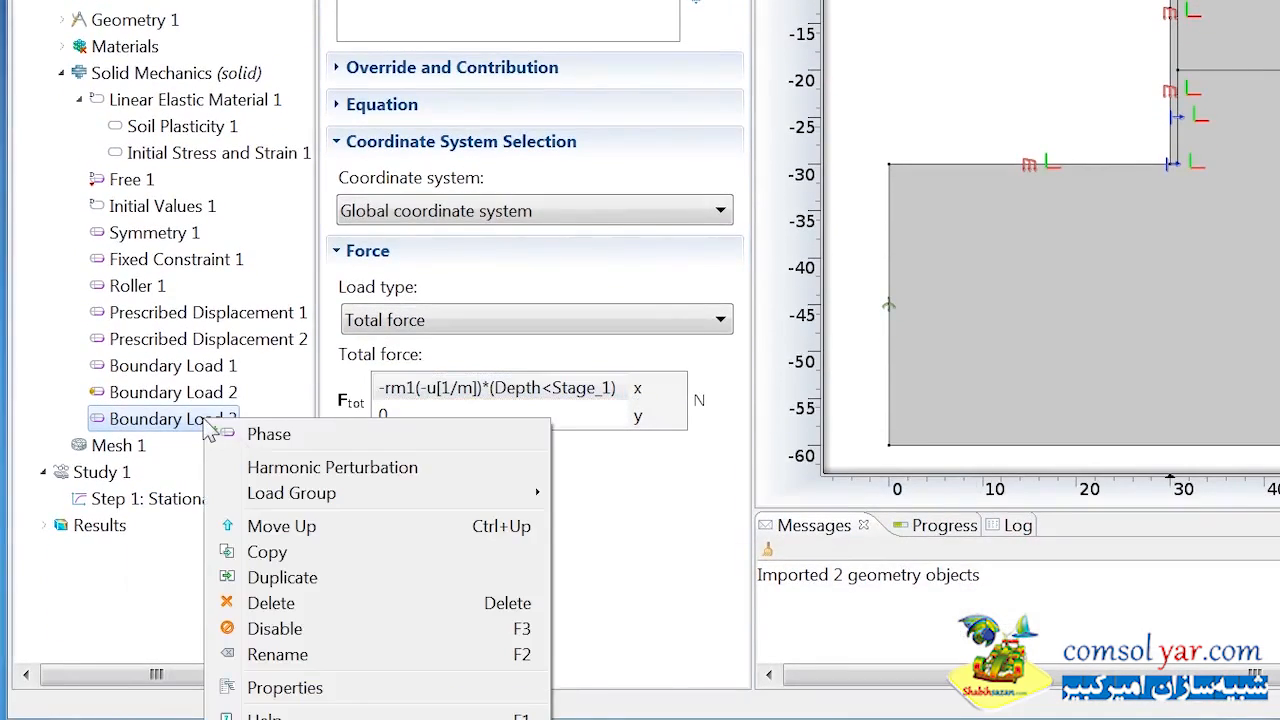
{"action": "left_click", "coordinate": [330, 656]}
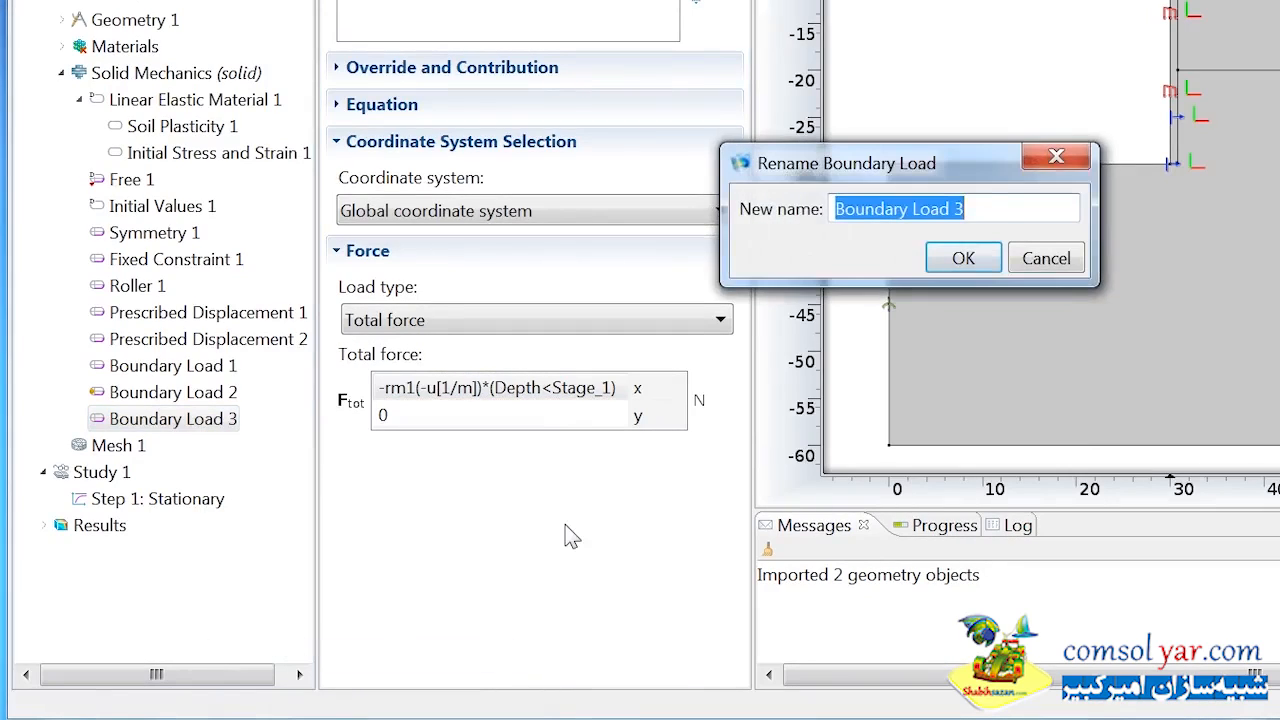
{"action": "type", "text": "Strut_1"}
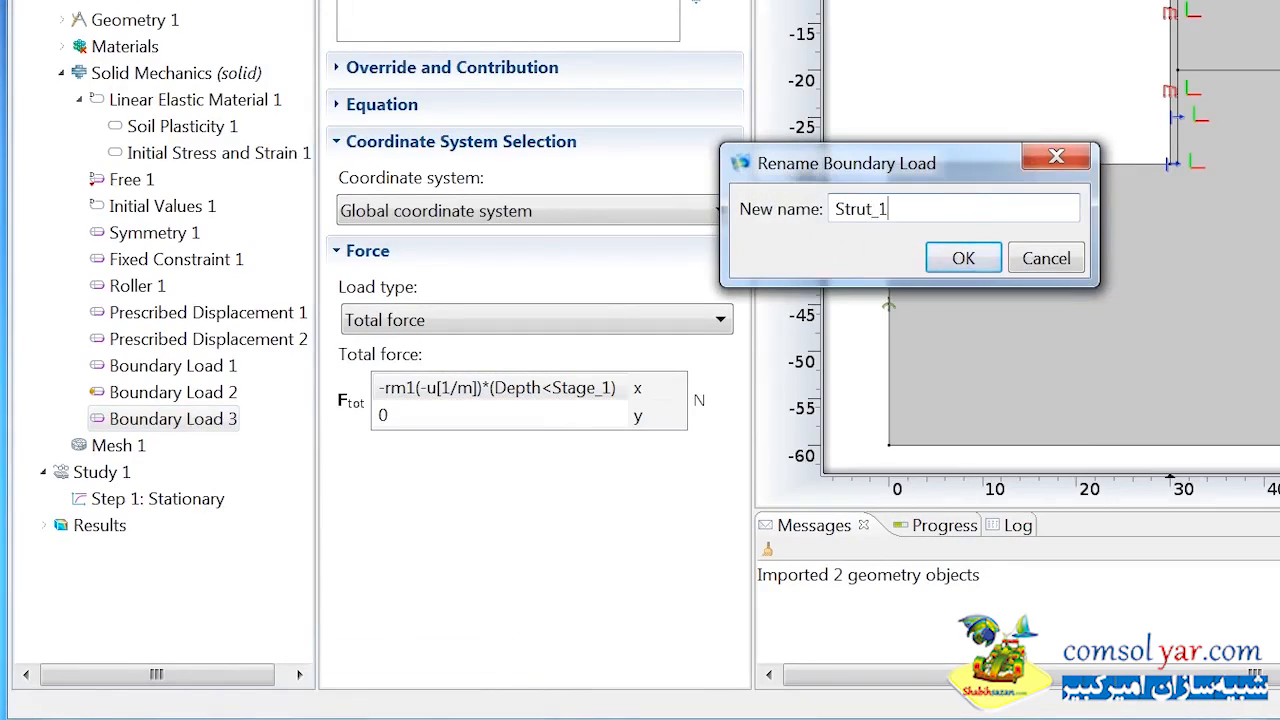
{"action": "key", "text": "Return"}
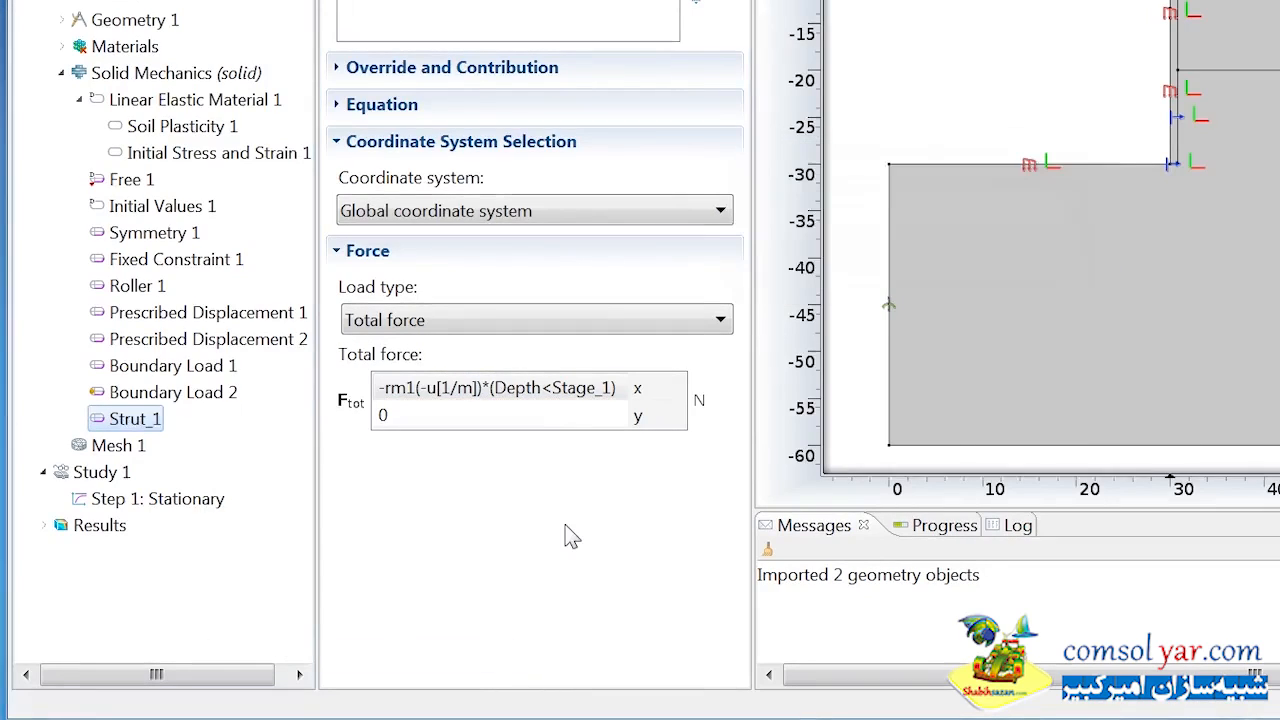
Step: Duplicate the Strut_1 boundary load twice
{"action": "right_click", "coordinate": [157, 430]}
{"action": "left_click", "coordinate": [212, 579]}
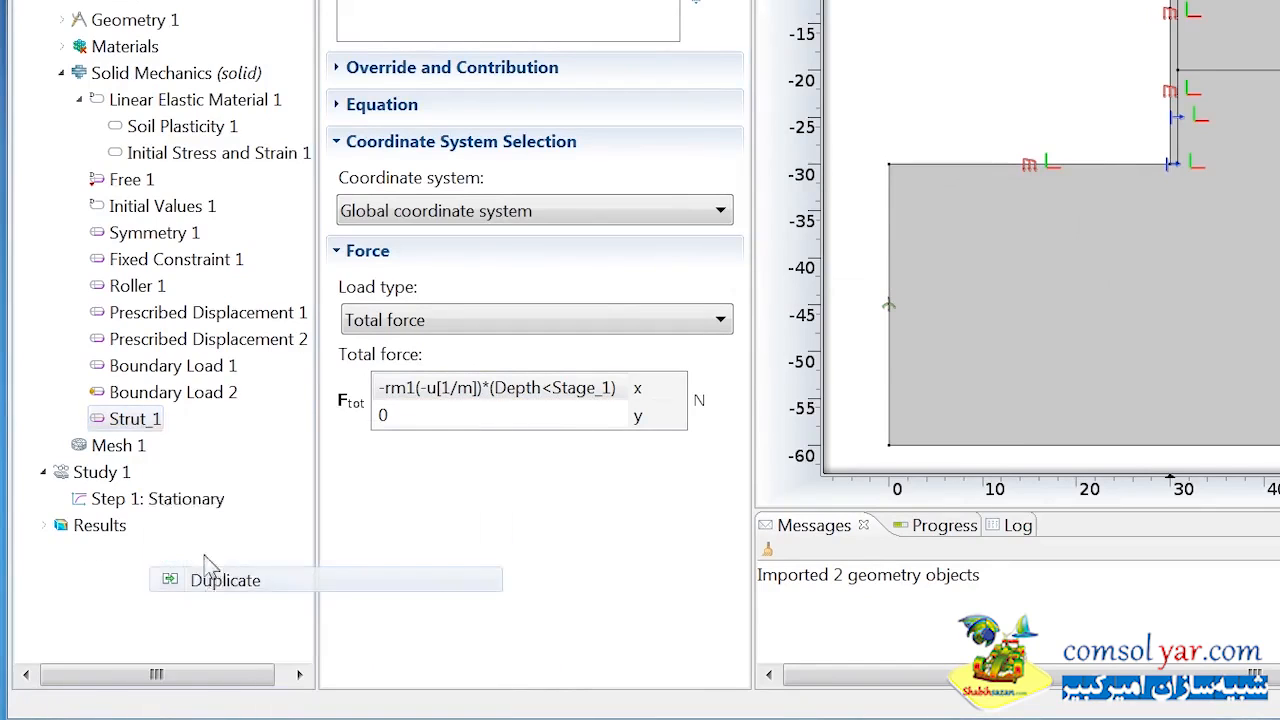
{"action": "right_click", "coordinate": [157, 424]}
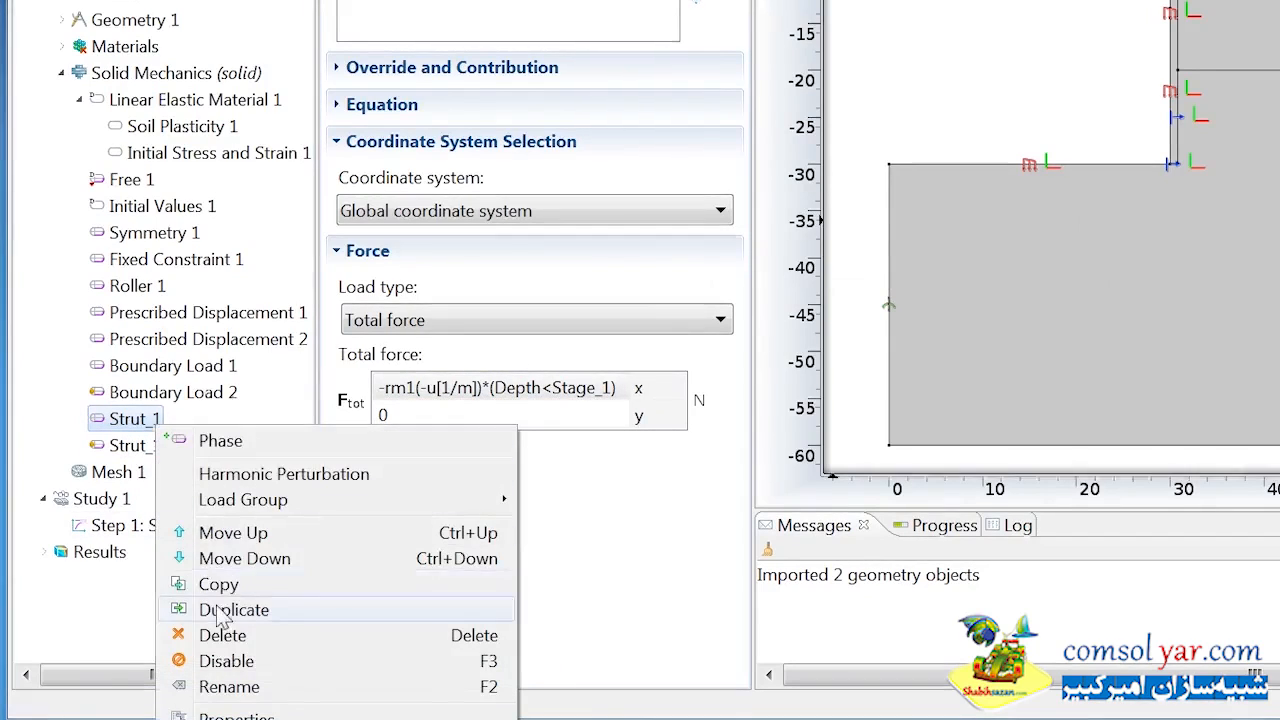
{"action": "left_click", "coordinate": [222, 612]}
Step: Clear the inherited boundary 17 from Strut_1.1 and set its x total force to -rm1(-u[1/m])*(Depth<Stage_2)
{"action": "left_click", "coordinate": [158, 452]}
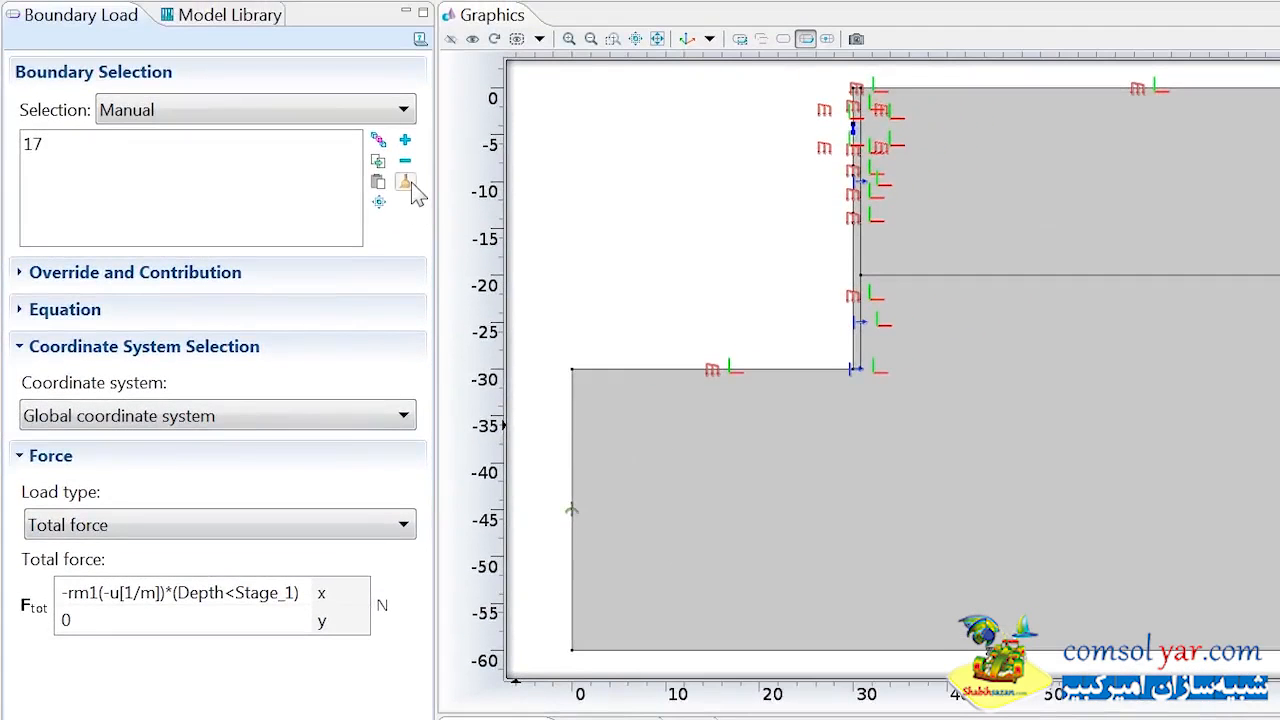
{"action": "left_click", "coordinate": [408, 184]}
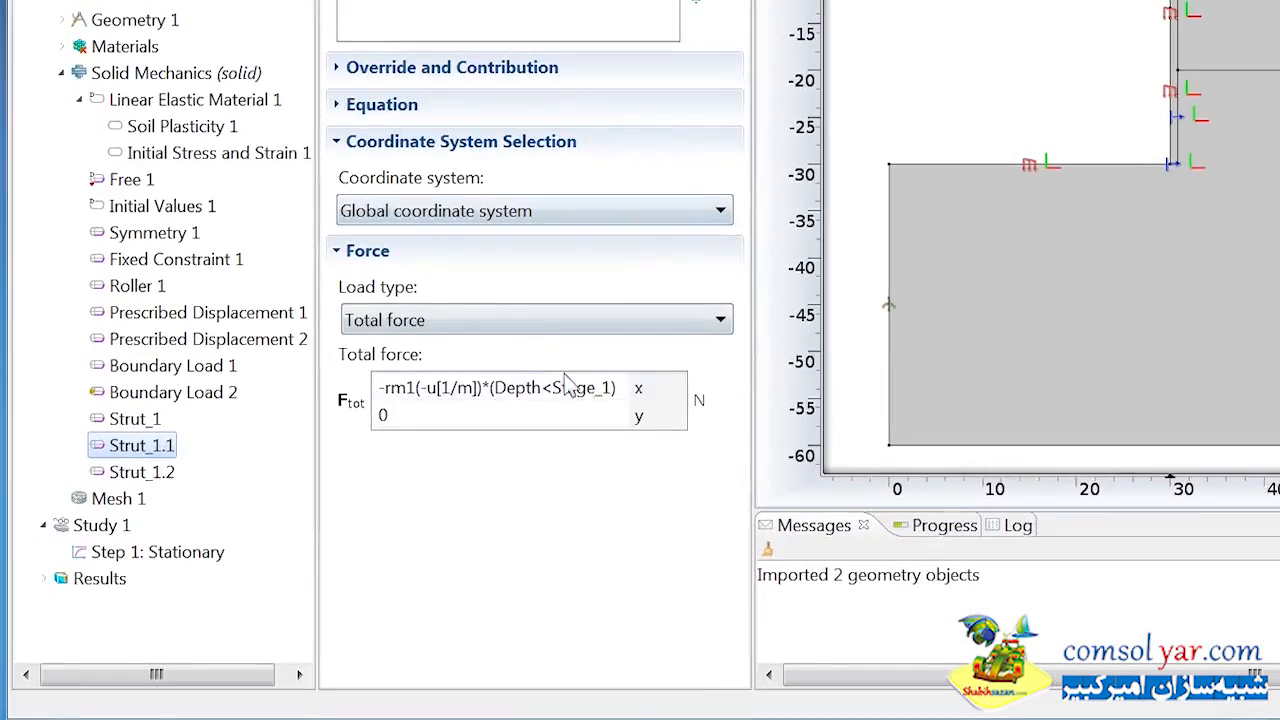
{"action": "left_click", "coordinate": [612, 388]}
{"action": "left_click", "coordinate": [616, 387]}
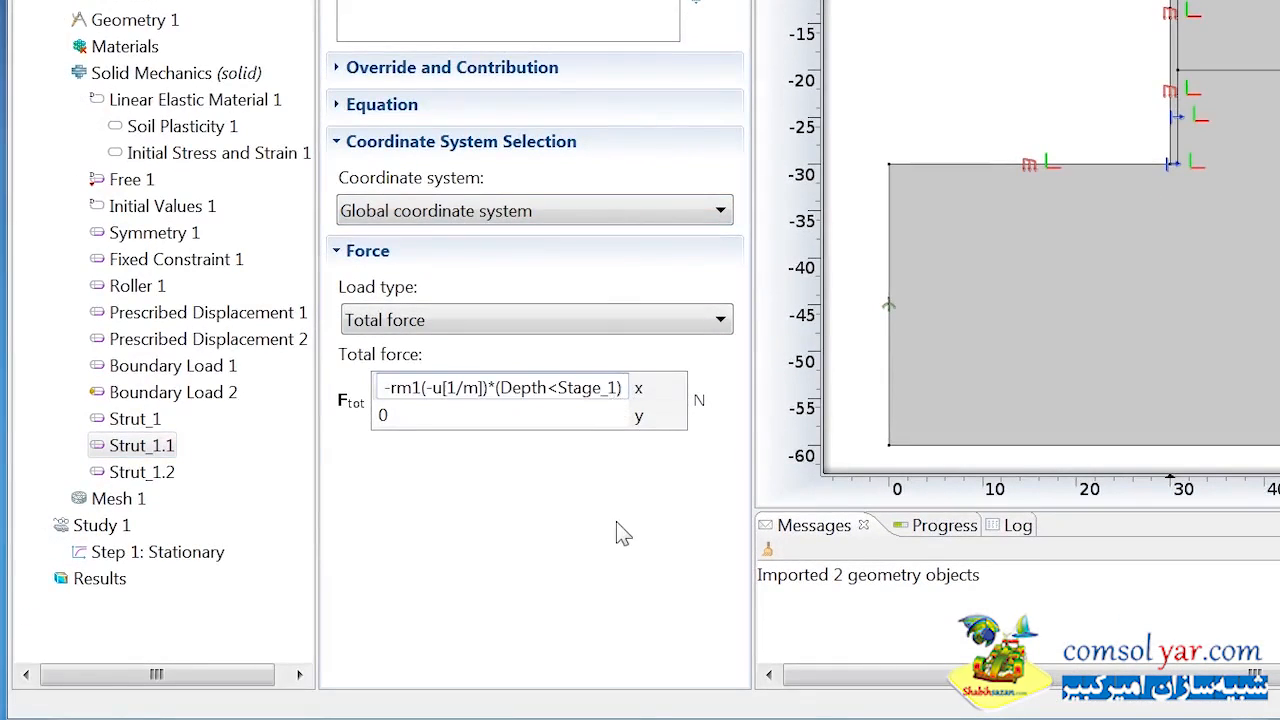
{"action": "key", "text": "BackSpace"}
{"action": "type", "text": "2"}
{"action": "key", "text": "Return"}
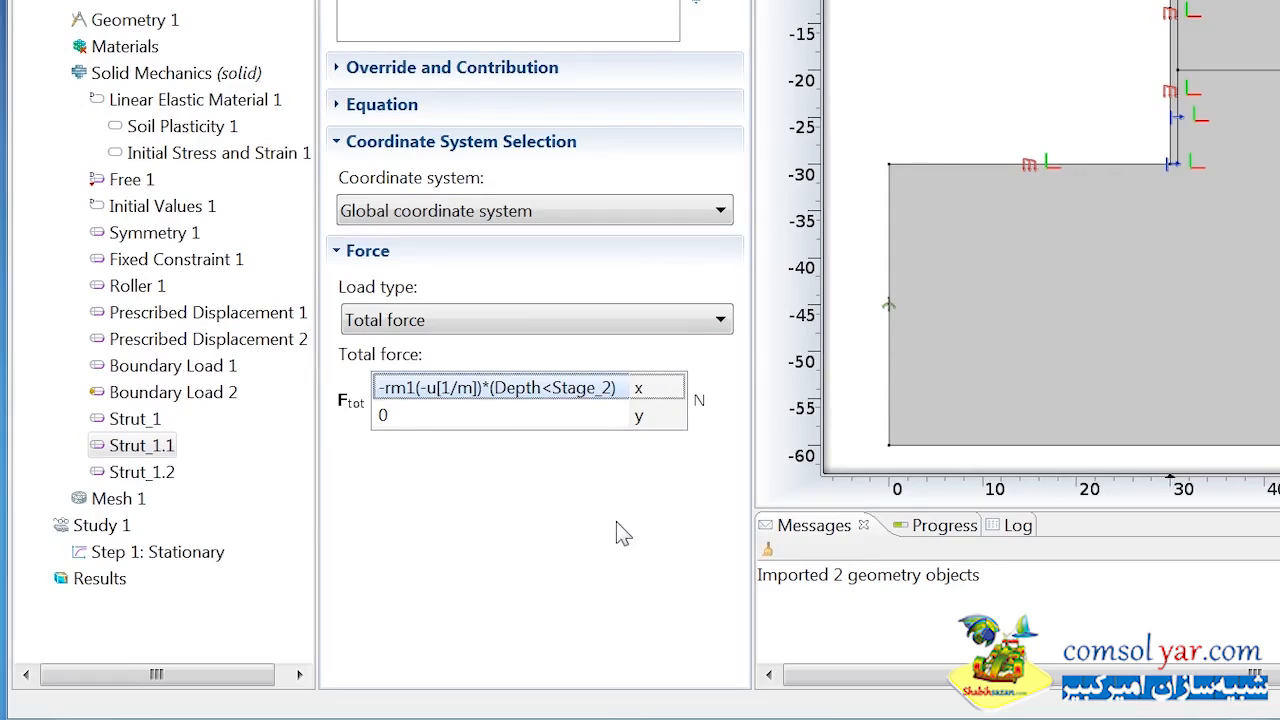
Step: Rename the Strut_1.1 boundary load as Strut_2
{"action": "right_click", "coordinate": [165, 447]}
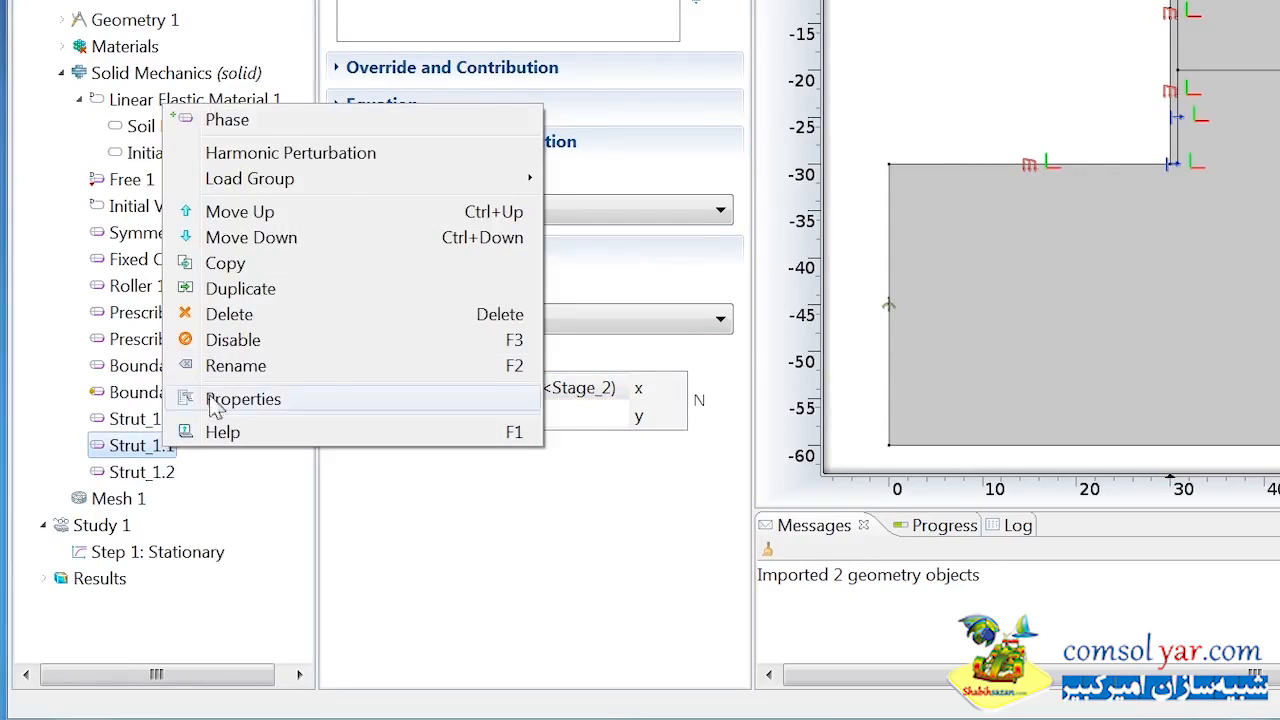
{"action": "left_click", "coordinate": [232, 367]}
{"action": "key", "text": "End"}
{"action": "key", "text": "BackSpace"}
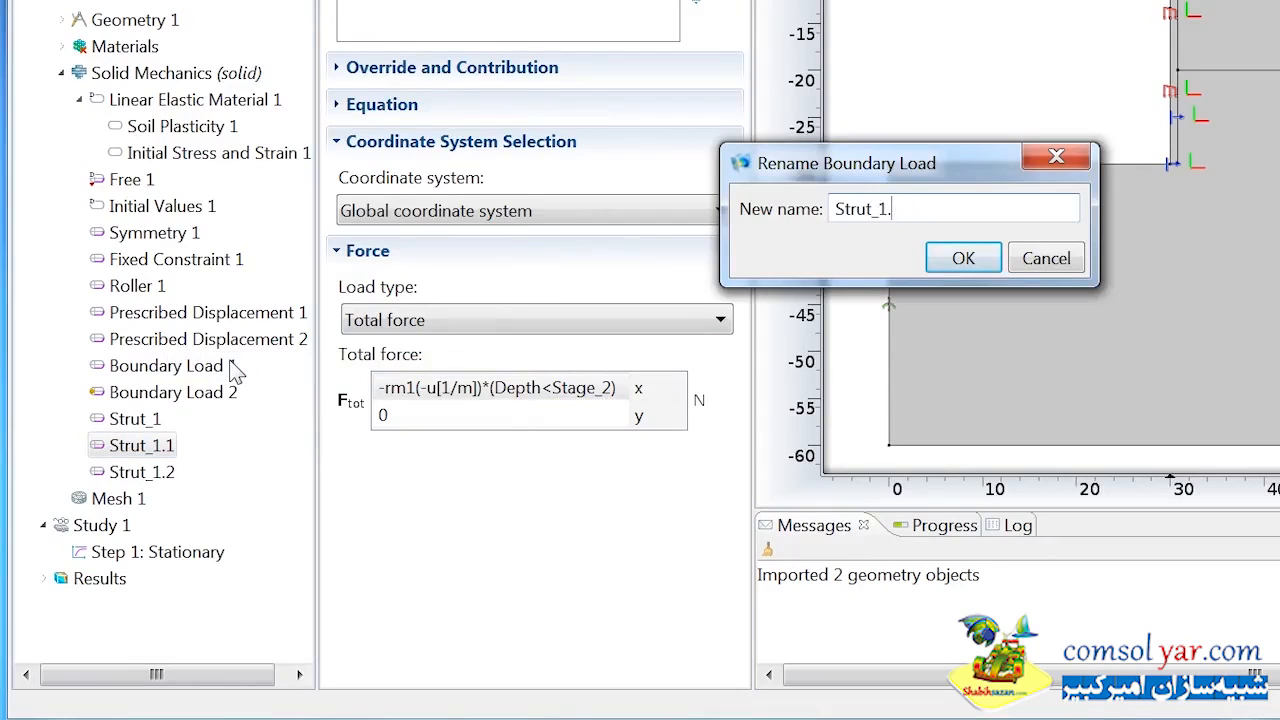
{"action": "type", "text": "2"}
{"action": "key", "text": "Return"}
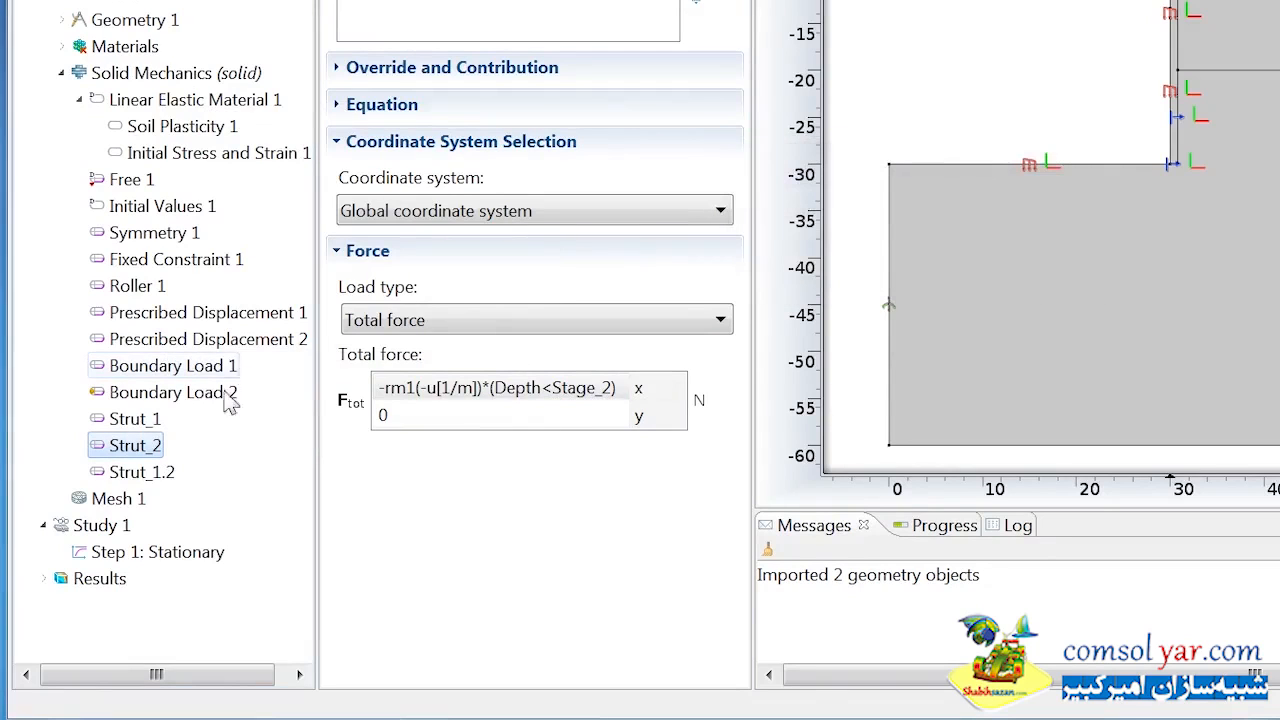
Step: Reassign Strut_1.2 from boundary 17 to boundary 13 and set its x total force to -rm1(-u[1/m])*(Depth<Stage_3)
{"action": "left_click", "coordinate": [162, 474]}
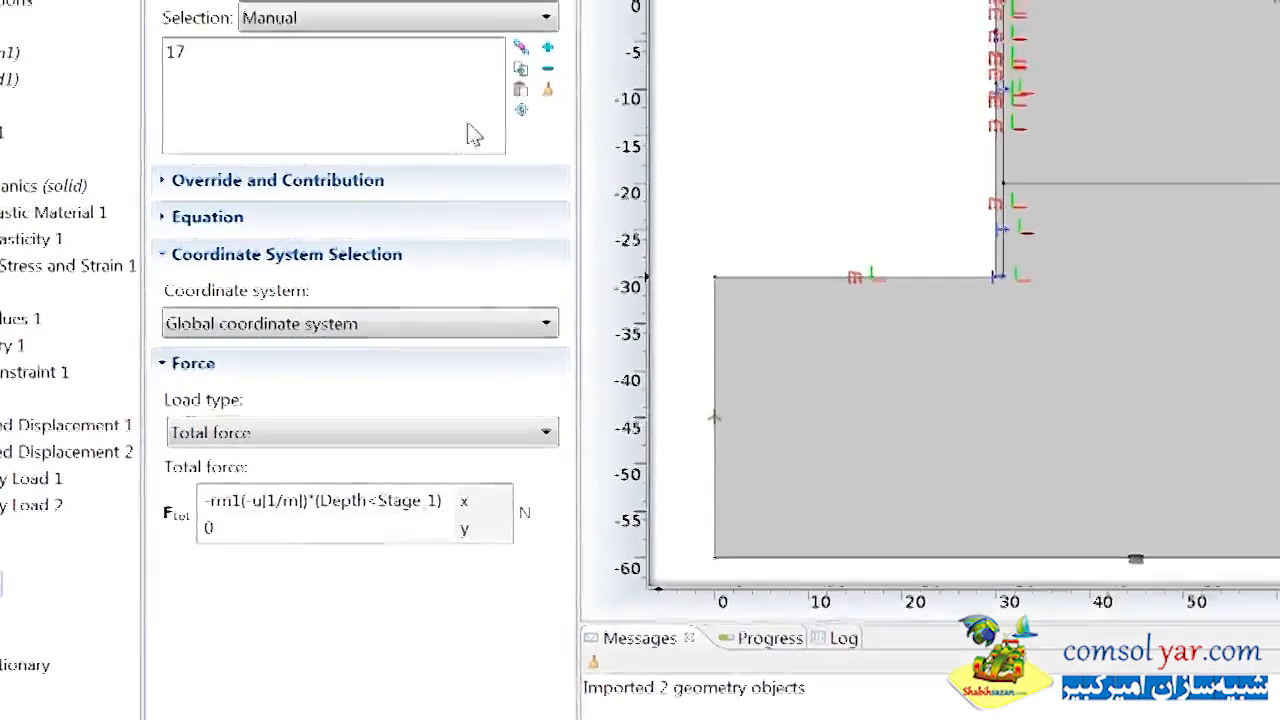
{"action": "left_click", "coordinate": [548, 89]}
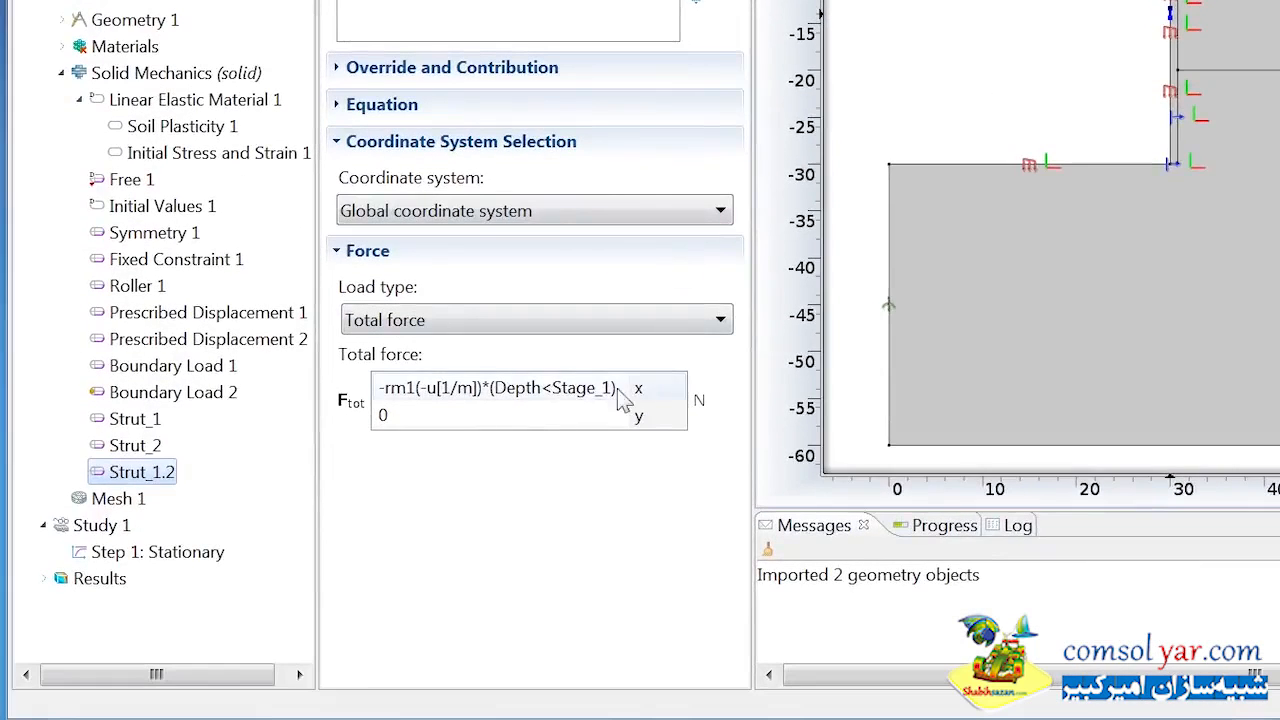
{"action": "triple_click", "coordinate": [293, 598]}
{"action": "left_click", "coordinate": [610, 390]}
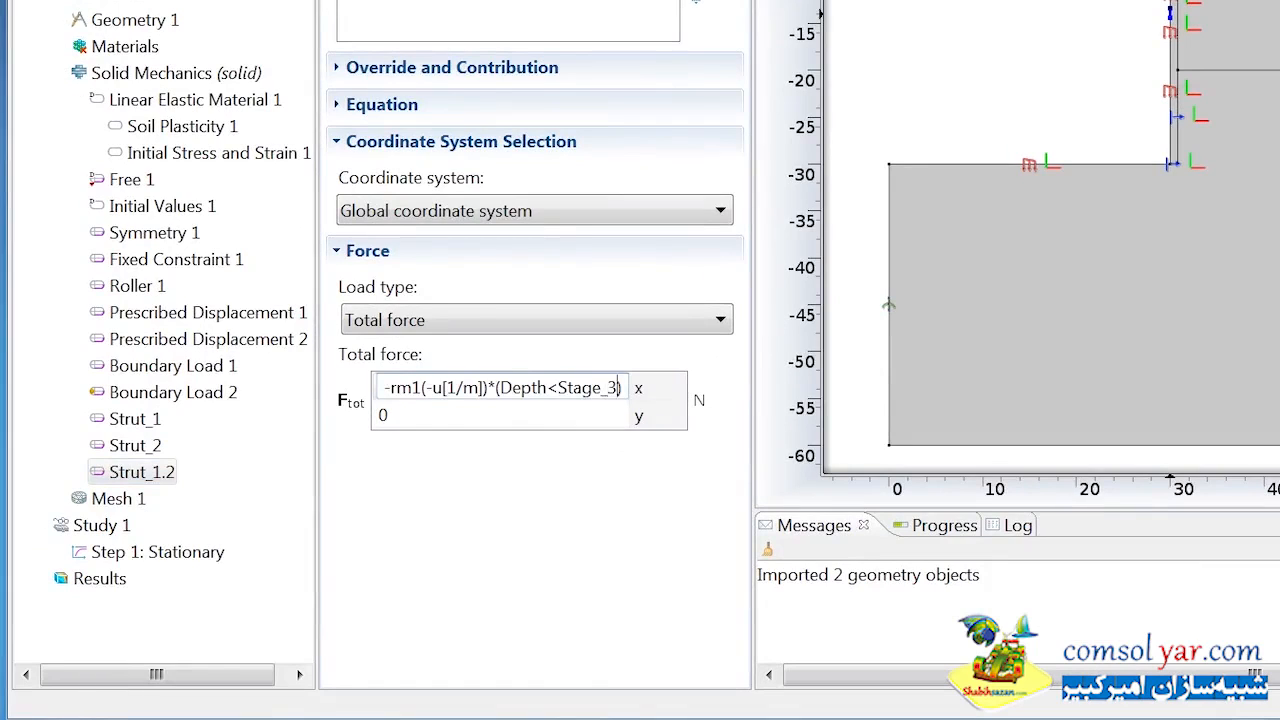
{"action": "left_click", "coordinate": [579, 491]}
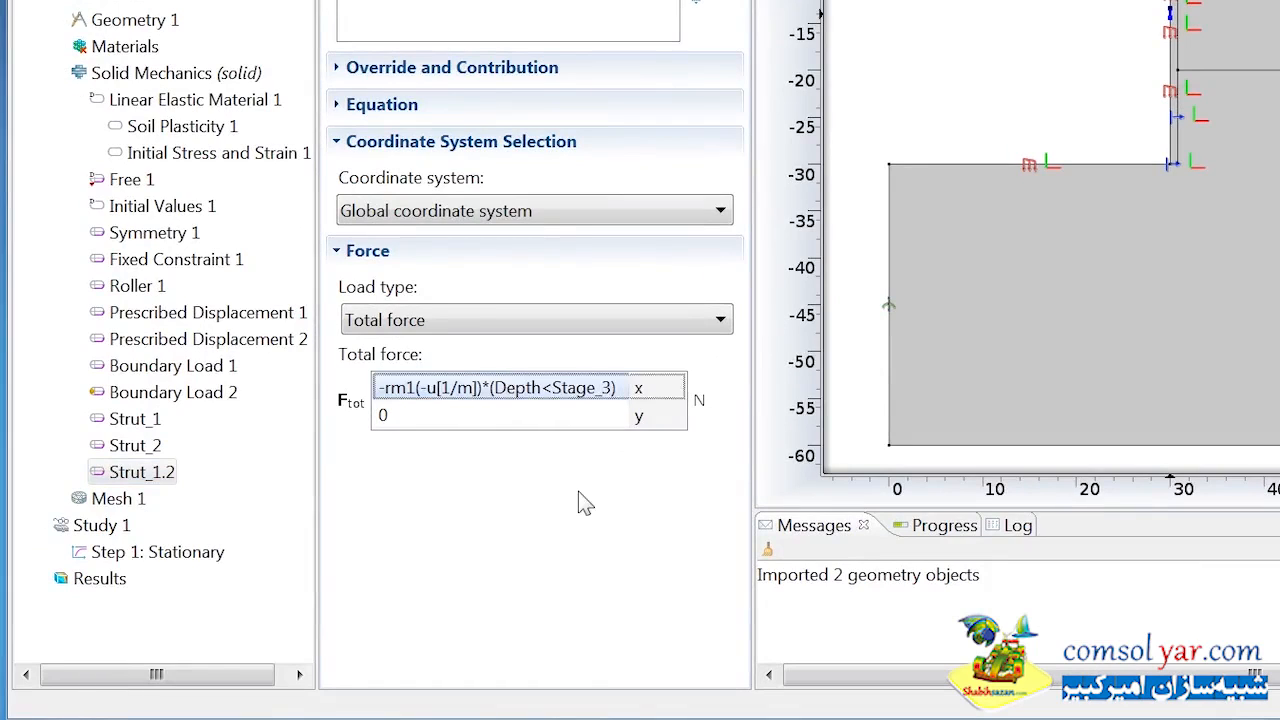
Step: Rename the Strut_1.2 boundary load as Strut_3
{"action": "right_click", "coordinate": [180, 474]}
{"action": "left_click", "coordinate": [239, 395]}
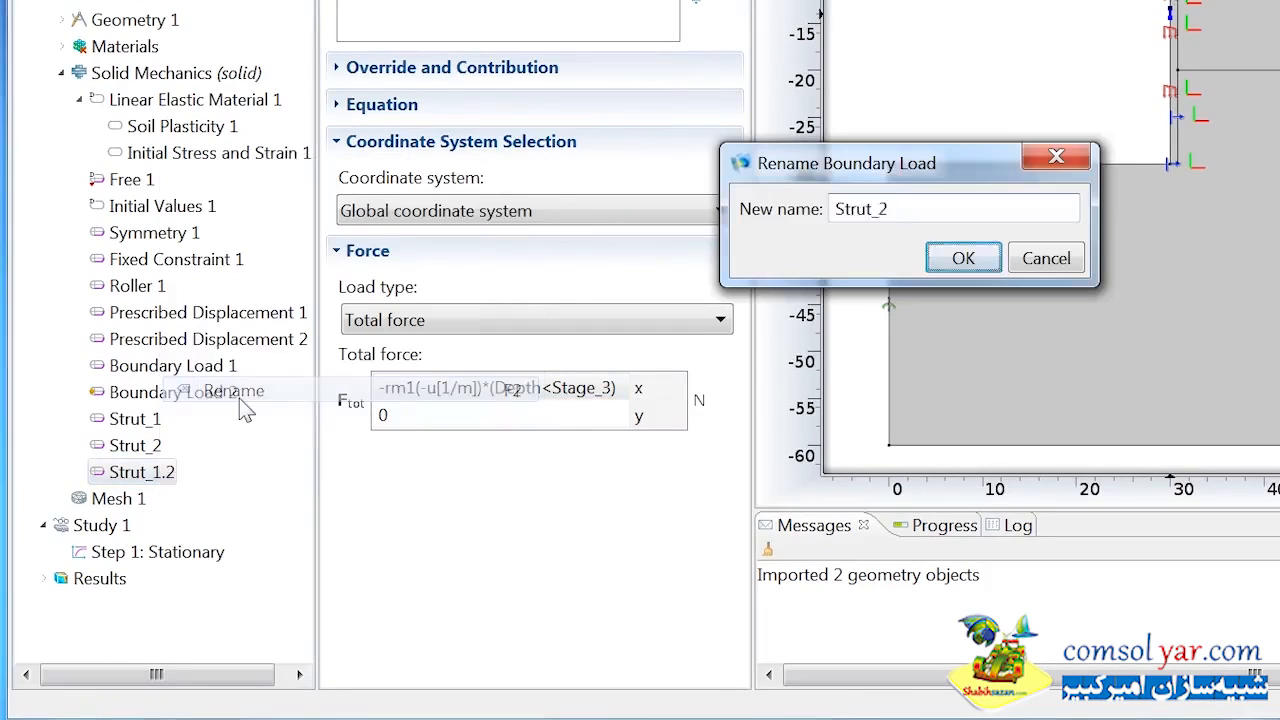
{"action": "key", "text": "End"}
{"action": "key", "text": "BackSpace"}
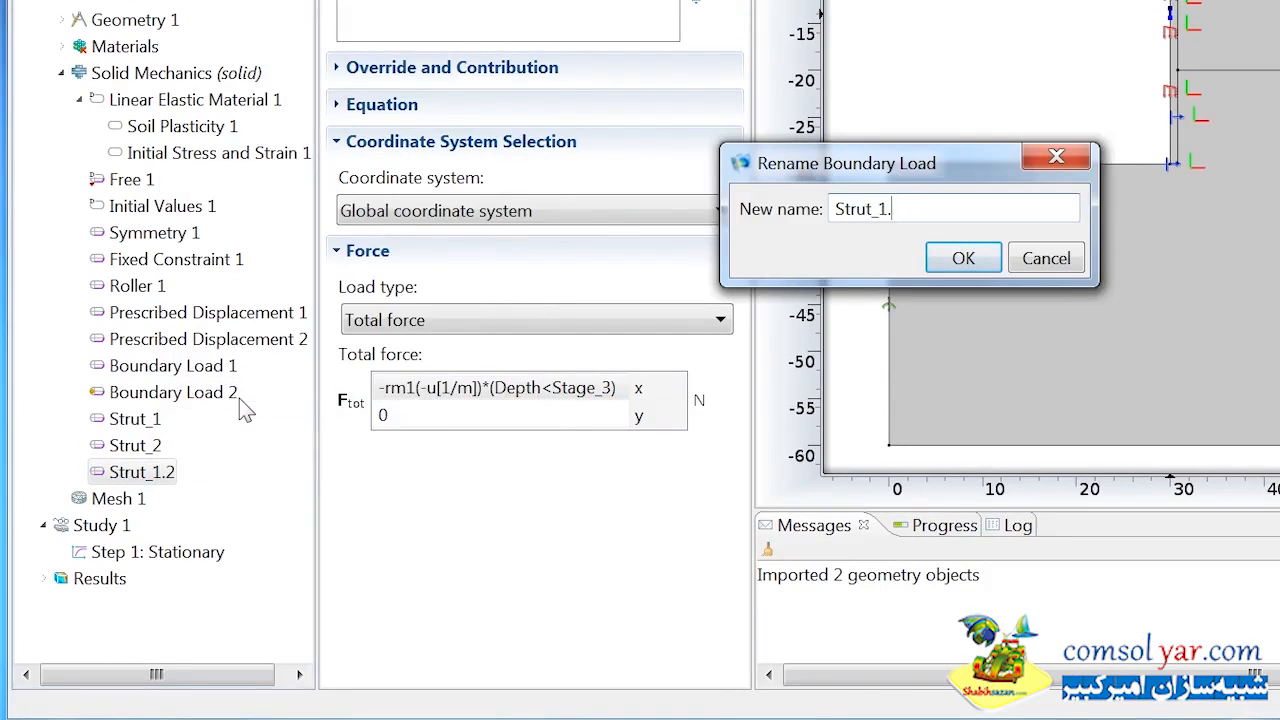
{"action": "type", "text": "3"}
{"action": "key", "text": "Return"}
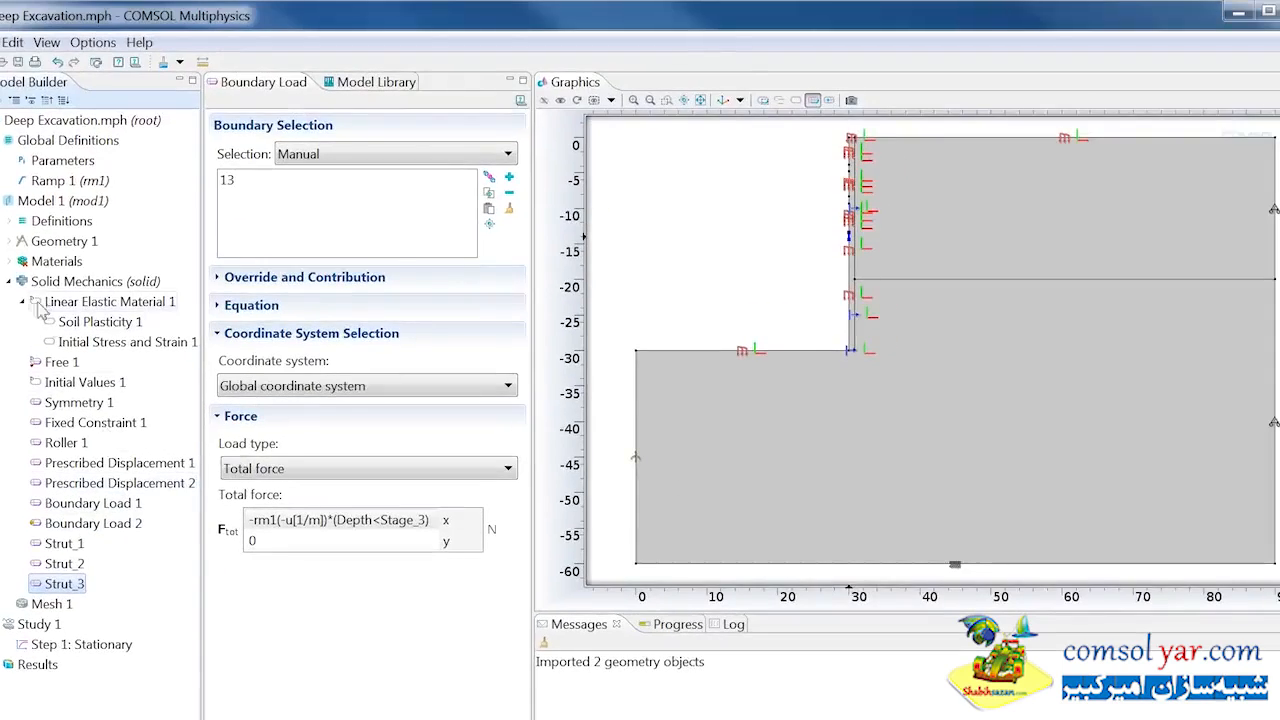
Step: Assign the upper soil material to domain 2, the lower soil material to the lower soil domain, and the retaining wall material to domain 3
{"action": "left_click", "coordinate": [40, 262]}
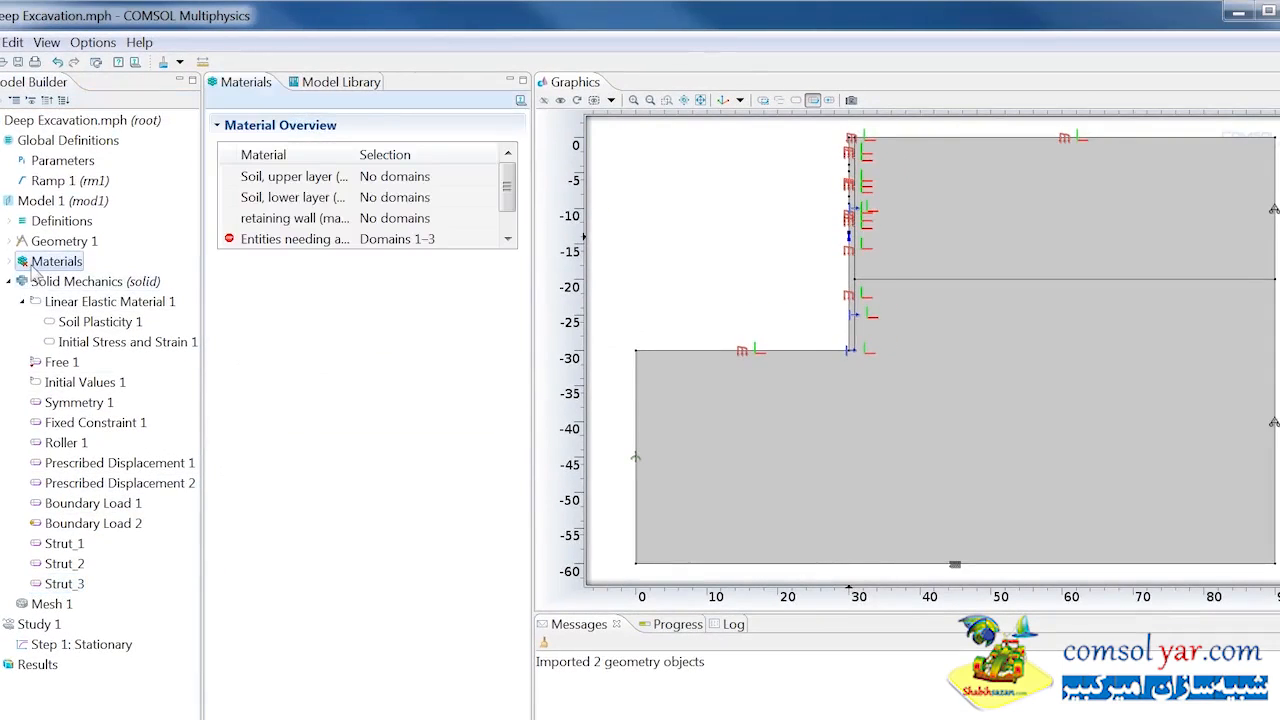
{"action": "left_click", "coordinate": [9, 261]}
{"action": "left_click", "coordinate": [62, 283]}
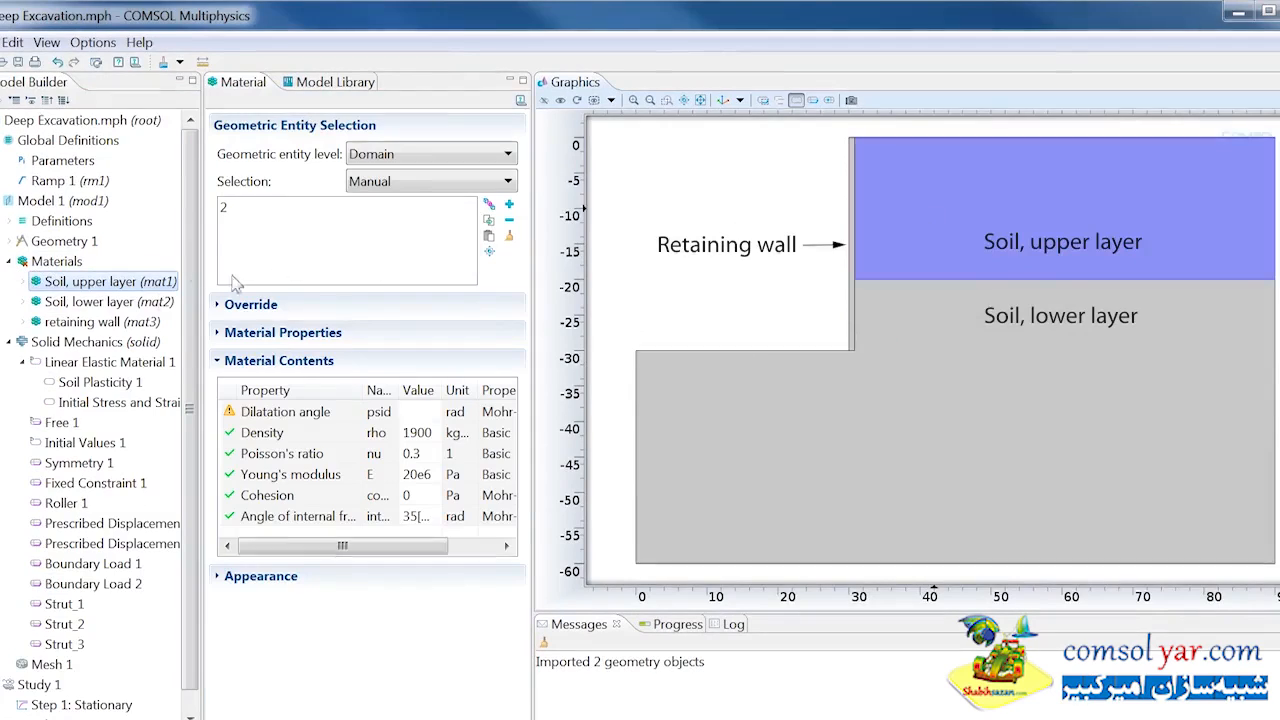
{"action": "left_click", "coordinate": [158, 302]}
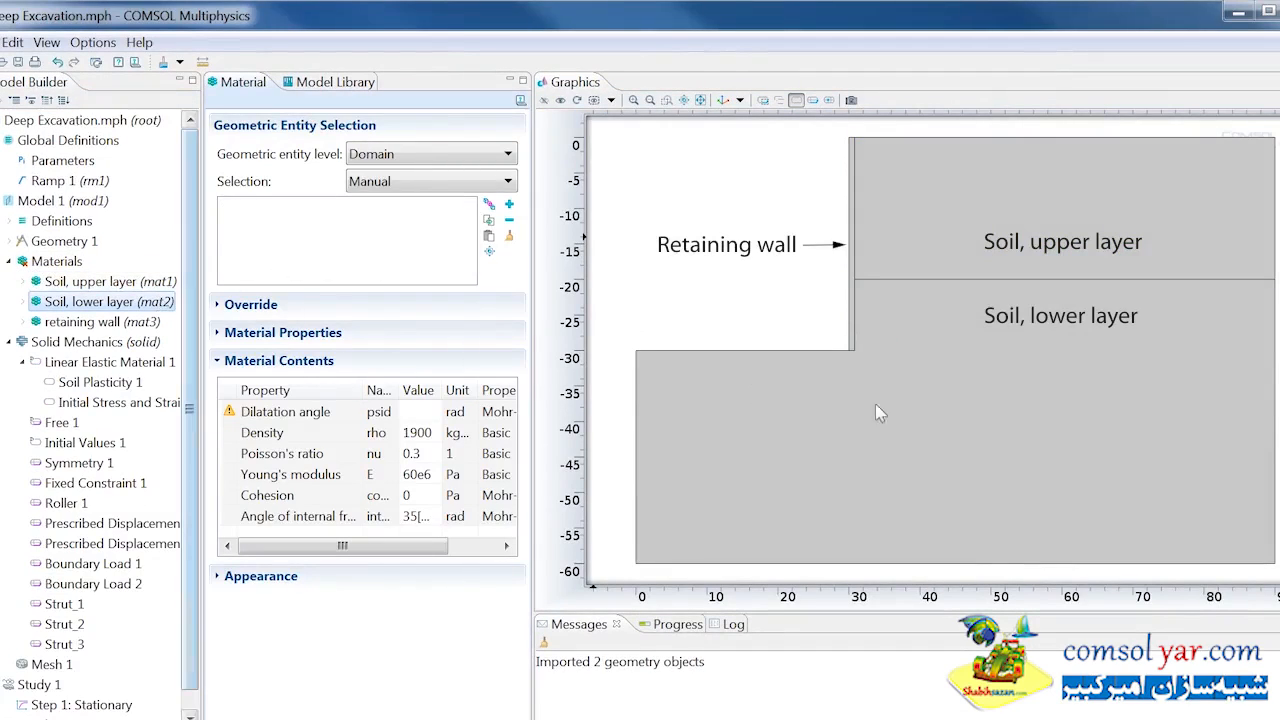
{"action": "left_click", "coordinate": [801, 394]}
{"action": "left_click", "coordinate": [150, 322]}
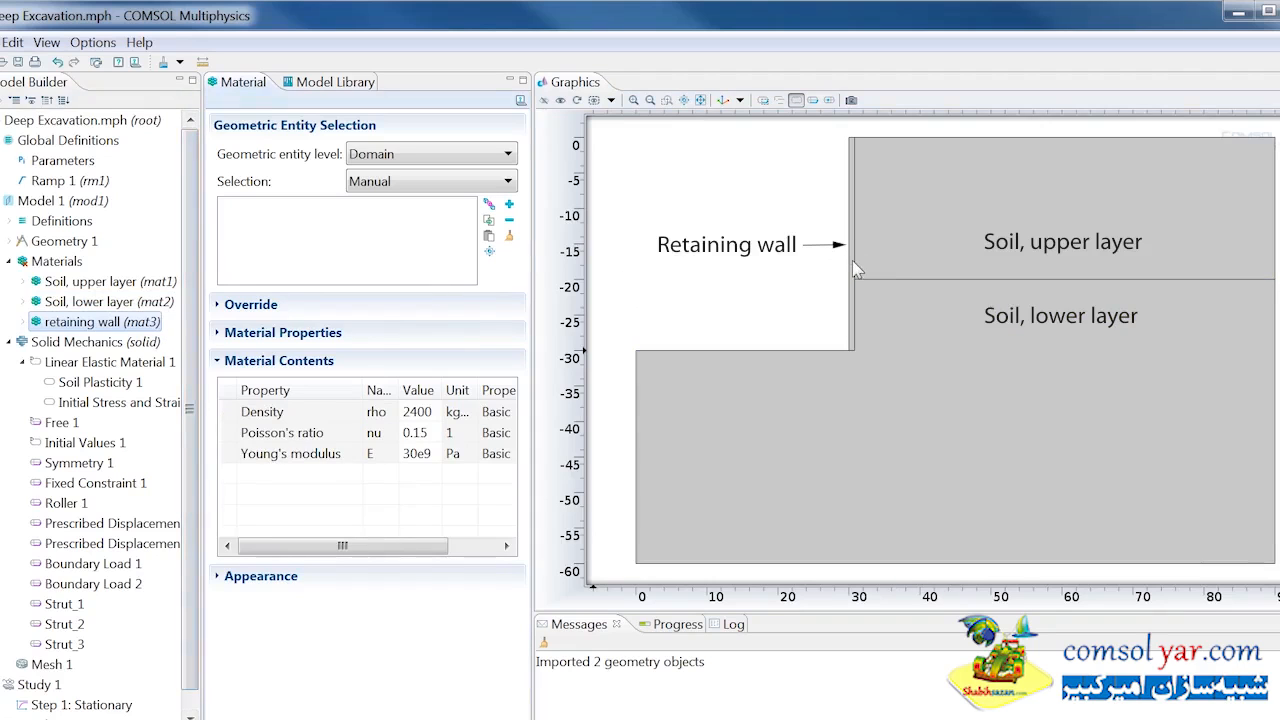
{"action": "left_click", "coordinate": [852, 260]}
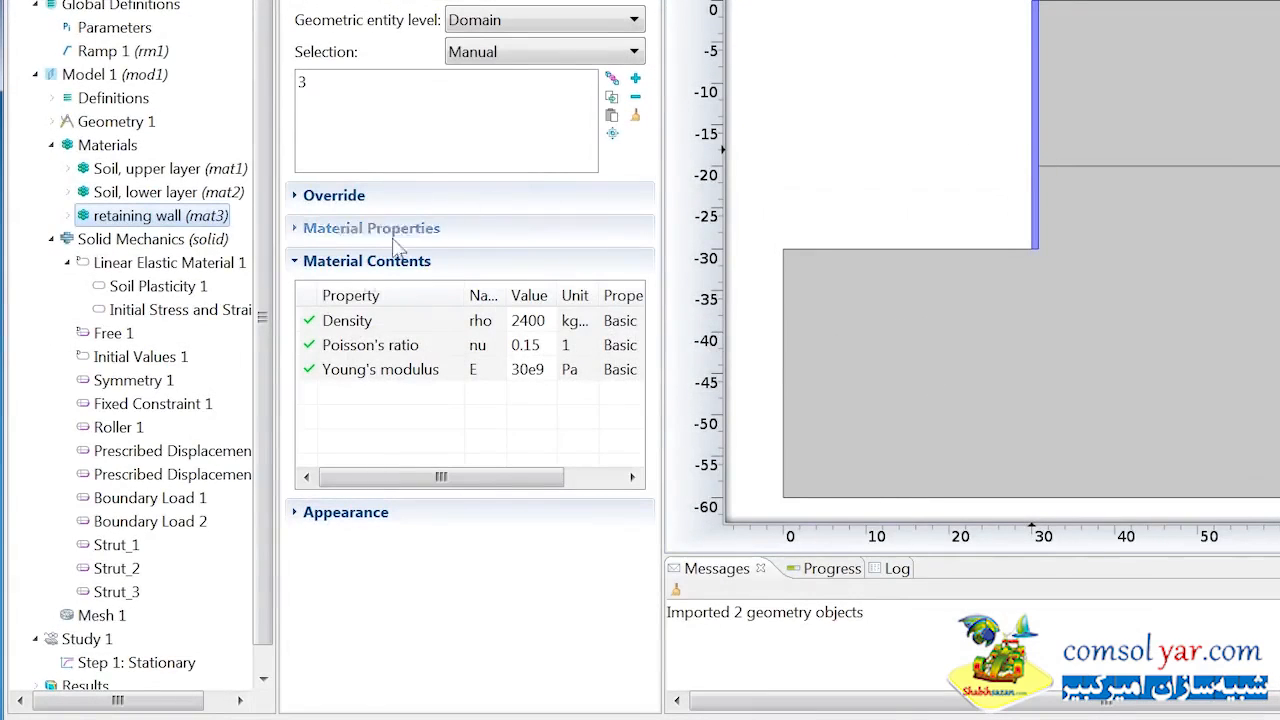
Step: Add a Mapped mesh operation to Mesh 1 and restrict it to the retaining wall, domain 3
{"action": "scroll", "coordinate": [200, 500], "scroll_direction": "down", "scroll_amount": 1}
{"action": "right_click", "coordinate": [105, 593]}
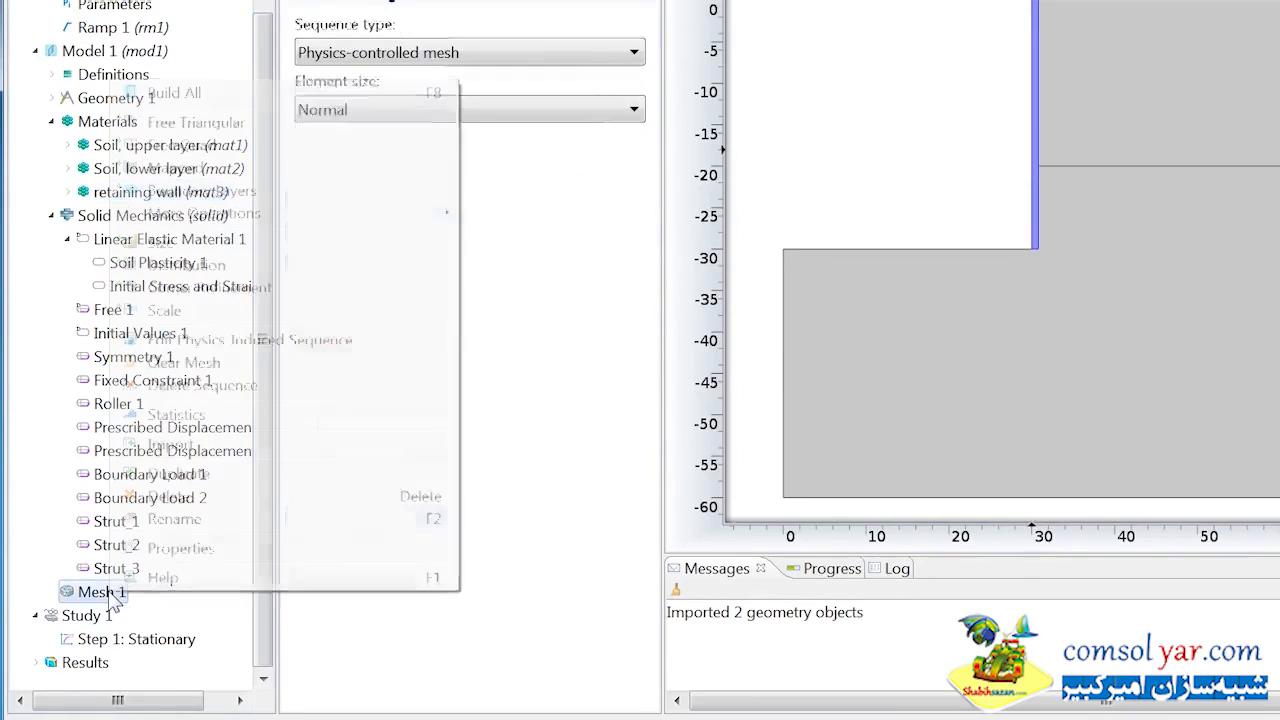
{"action": "left_click", "coordinate": [229, 166]}
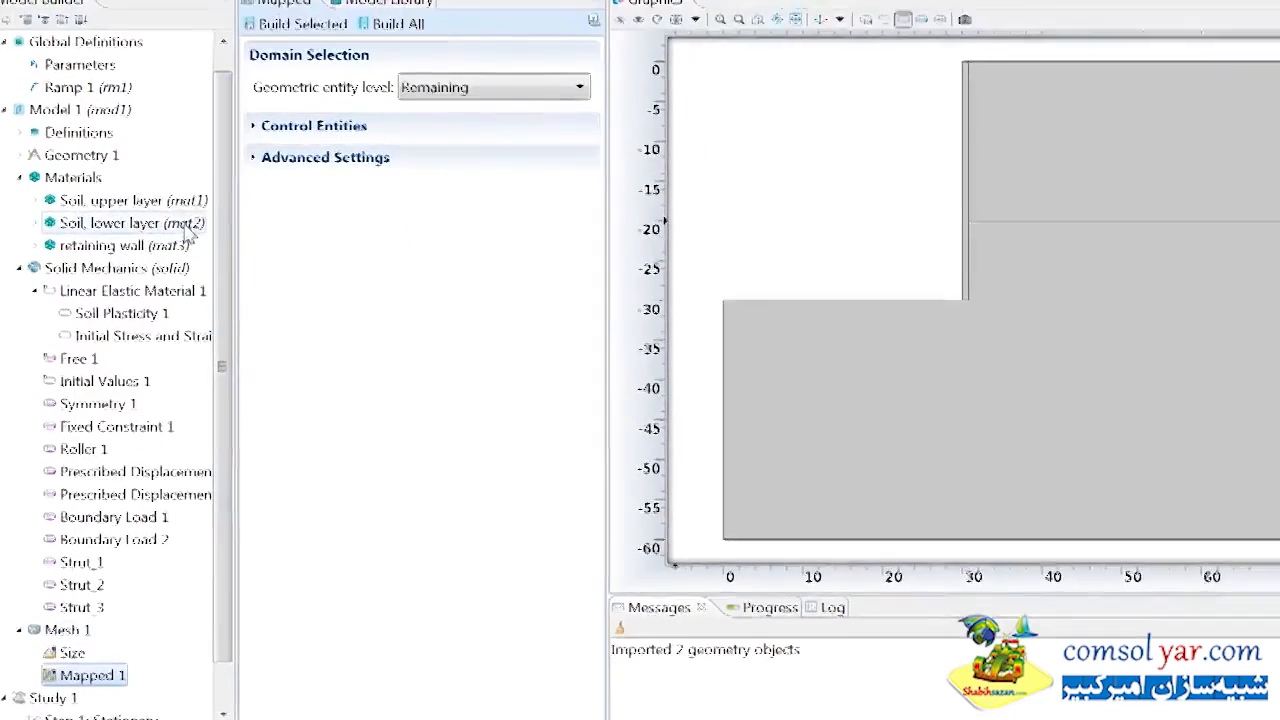
{"action": "left_click", "coordinate": [455, 86]}
{"action": "left_click", "coordinate": [446, 150]}
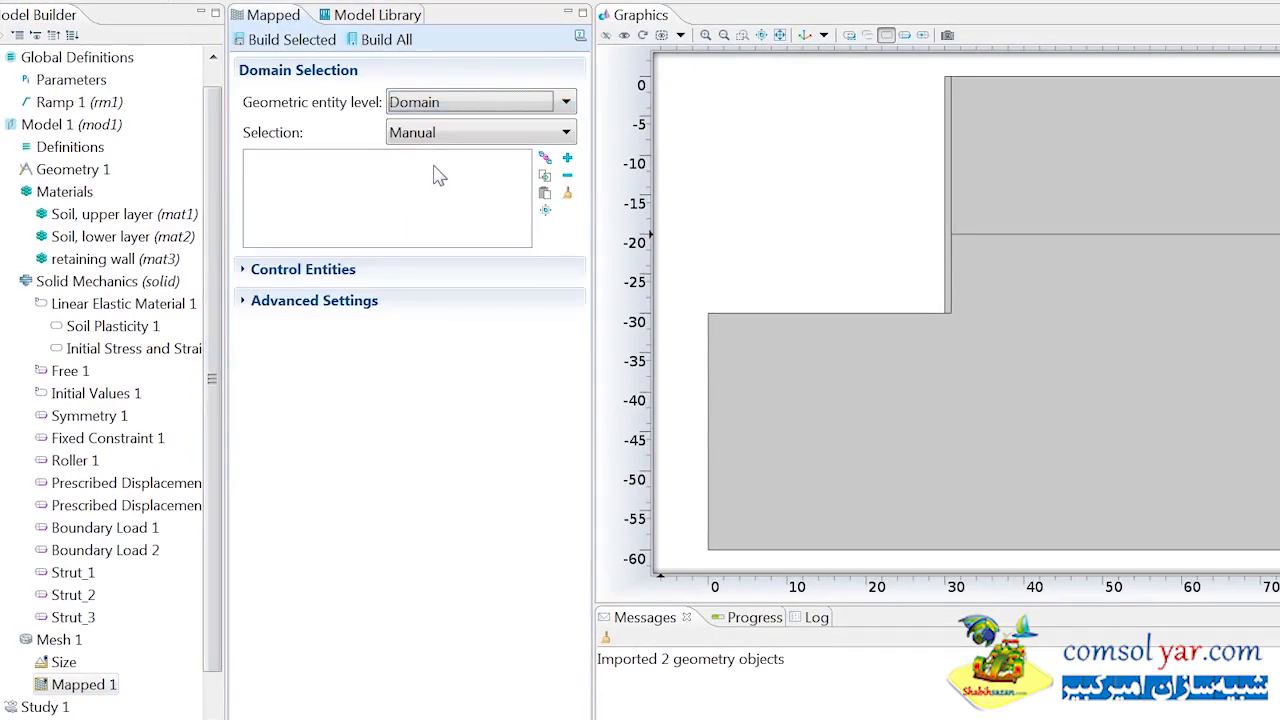
{"action": "left_click", "coordinate": [948, 273]}
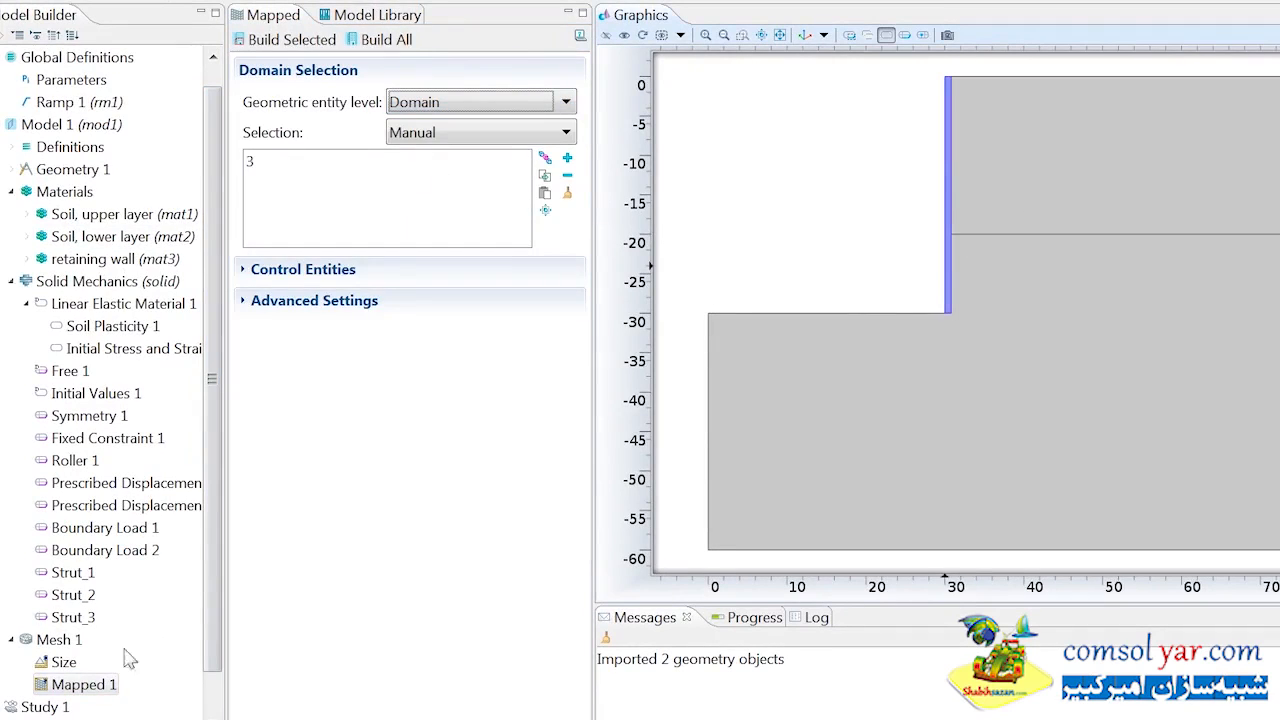
Step: Add a distribution to the mapped mesh on the wall's long soil-side edge, boundary 20, with 60 fixed elements
{"action": "right_click", "coordinate": [85, 695]}
{"action": "left_click", "coordinate": [165, 485]}
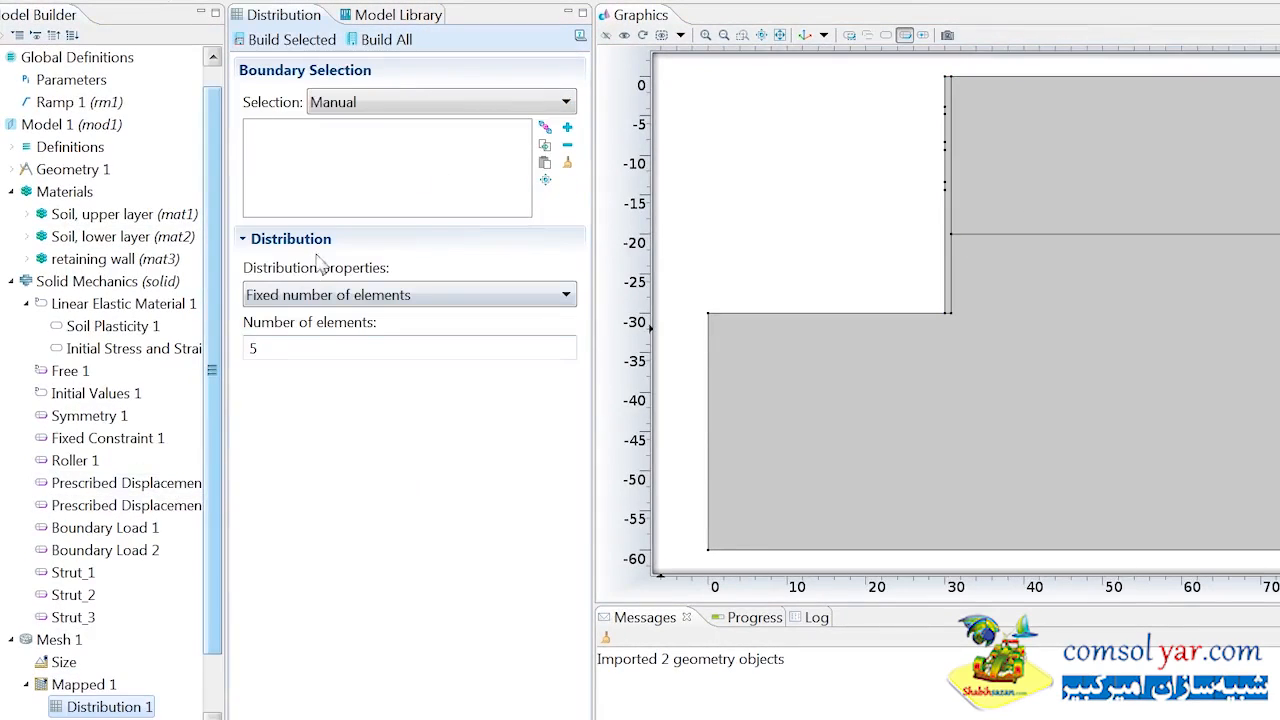
{"action": "left_click", "coordinate": [951, 217]}
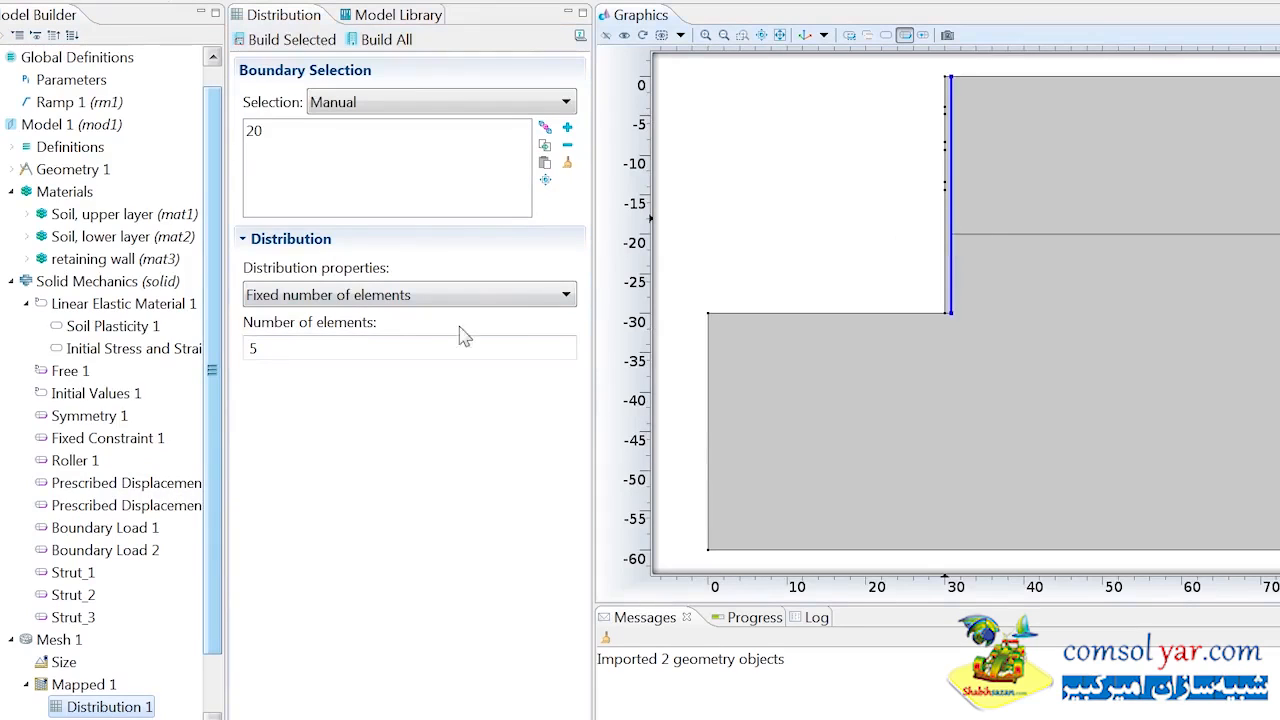
{"action": "left_click", "coordinate": [307, 350]}
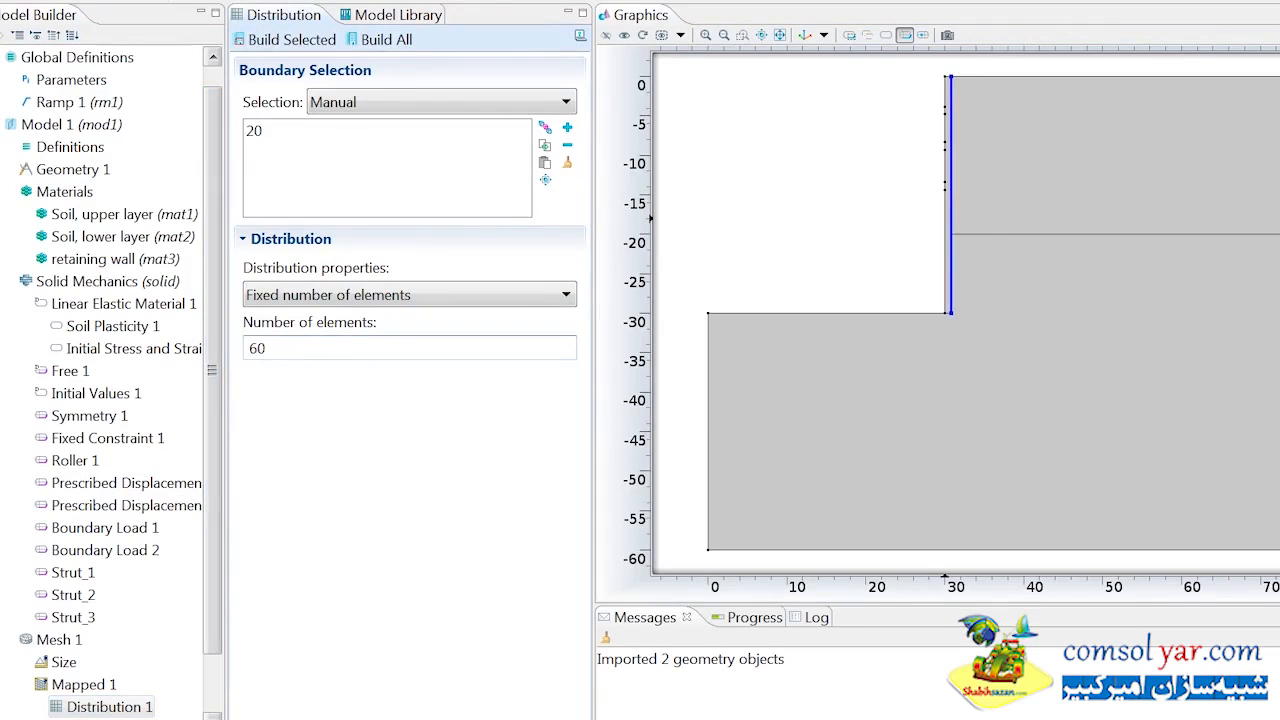
{"action": "type", "text": "60"}
Step: Add a second distribution to the mapped mesh on the wall's short bottom edge, boundary 12, with 2 elements
{"action": "left_click", "coordinate": [88, 686]}
{"action": "right_click", "coordinate": [88, 686]}
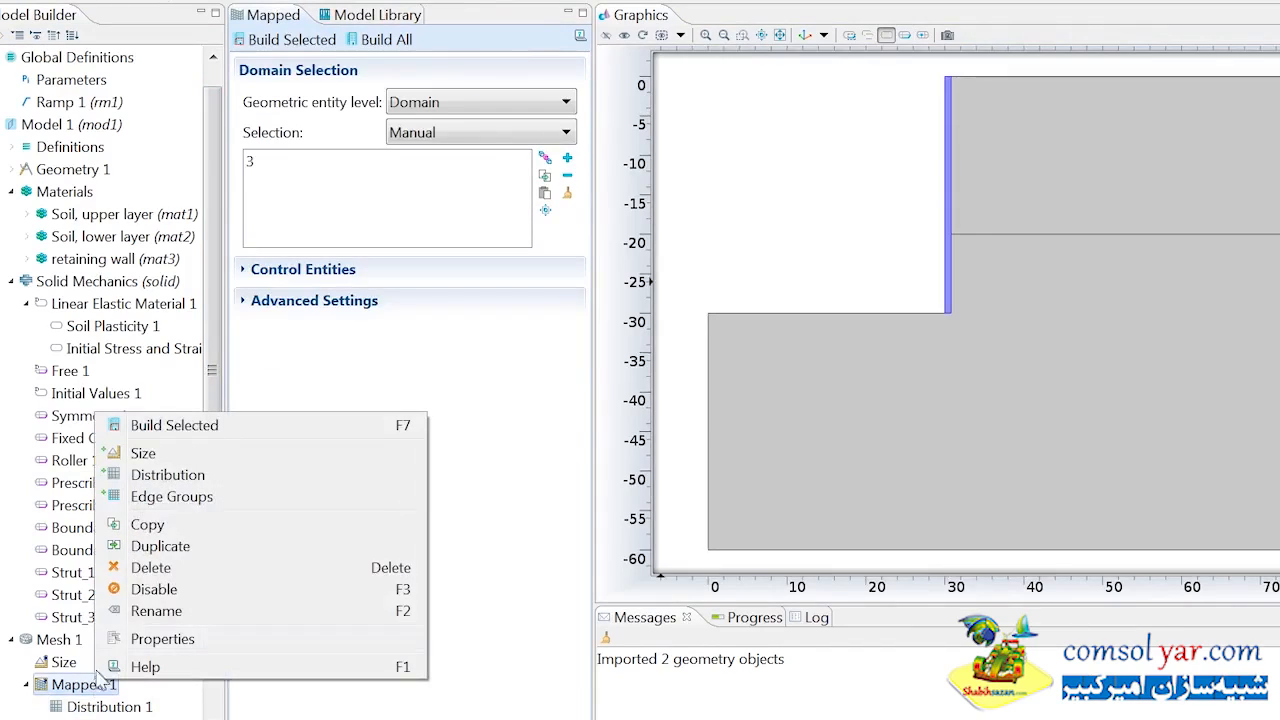
{"action": "left_click", "coordinate": [162, 475]}
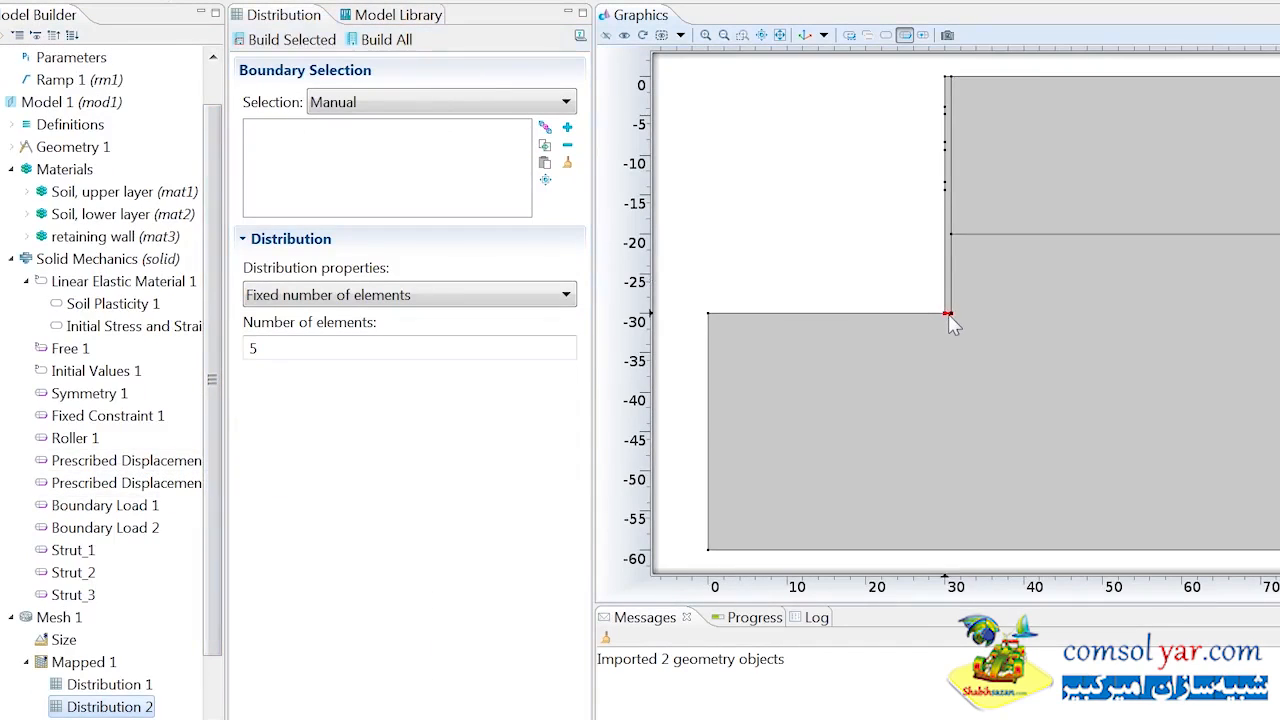
{"action": "left_click_drag", "start_coordinate": [275, 343], "coordinate": [248, 366]}
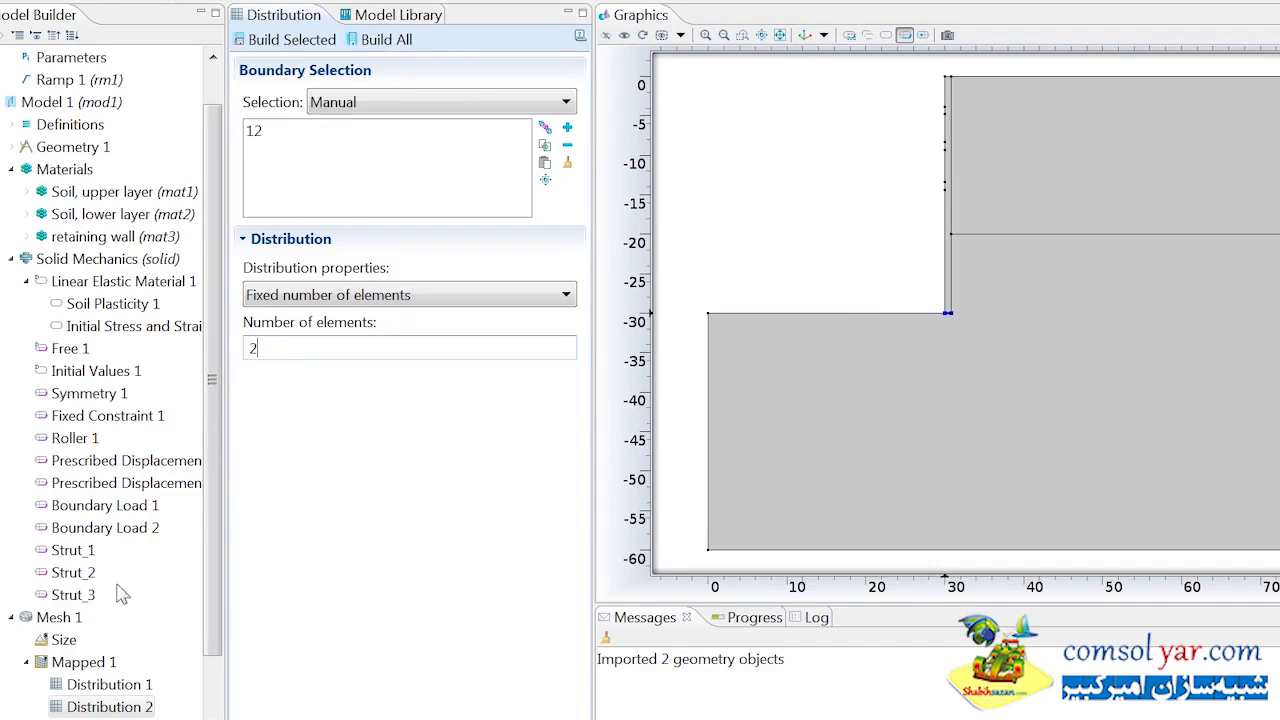
Step: Add a Free Triangular mesh for the remaining geometry and give it a Size node with the predefined Finer element size
{"action": "left_click", "coordinate": [68, 617]}
{"action": "right_click", "coordinate": [70, 617]}
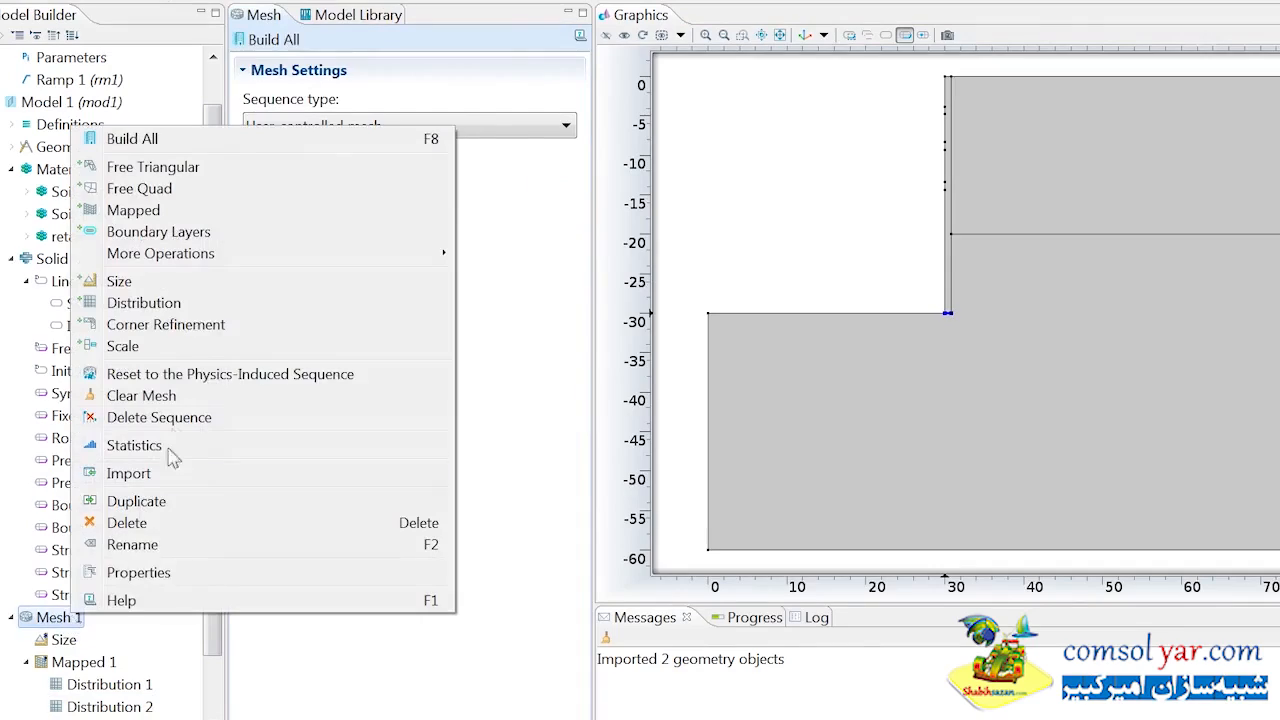
{"action": "left_click", "coordinate": [153, 167]}
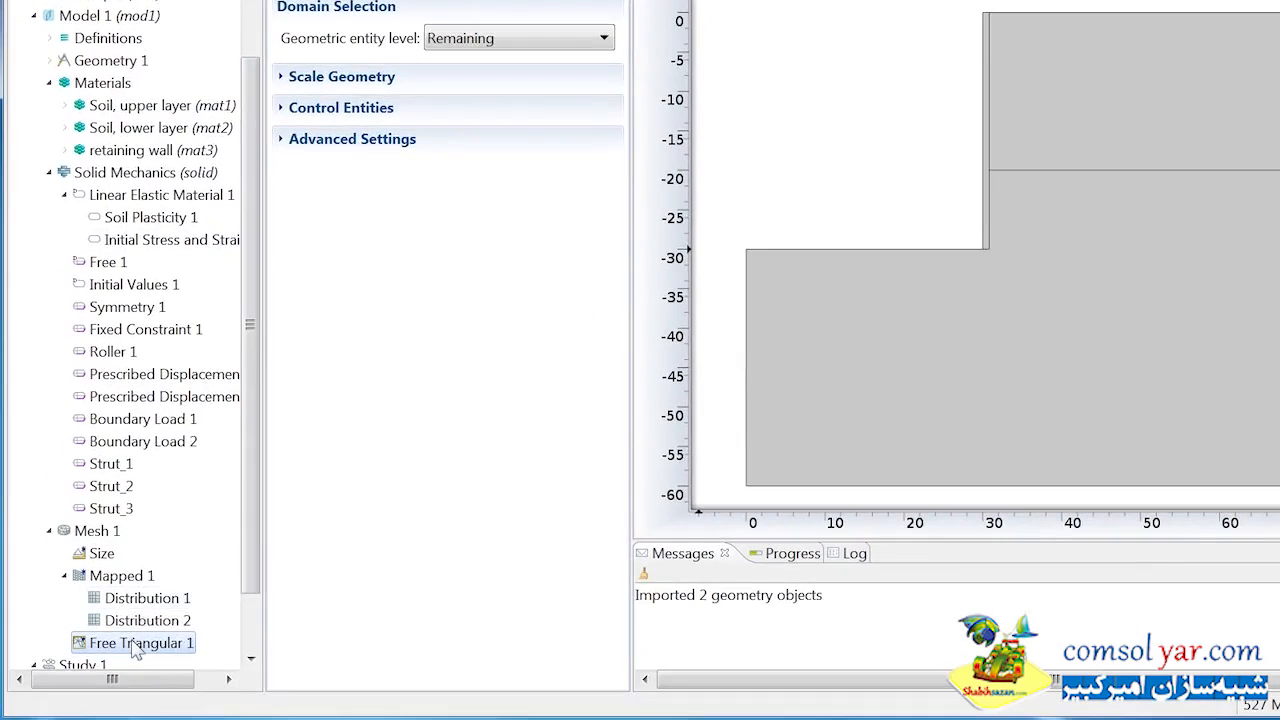
{"action": "right_click", "coordinate": [98, 710]}
{"action": "left_click", "coordinate": [181, 391]}
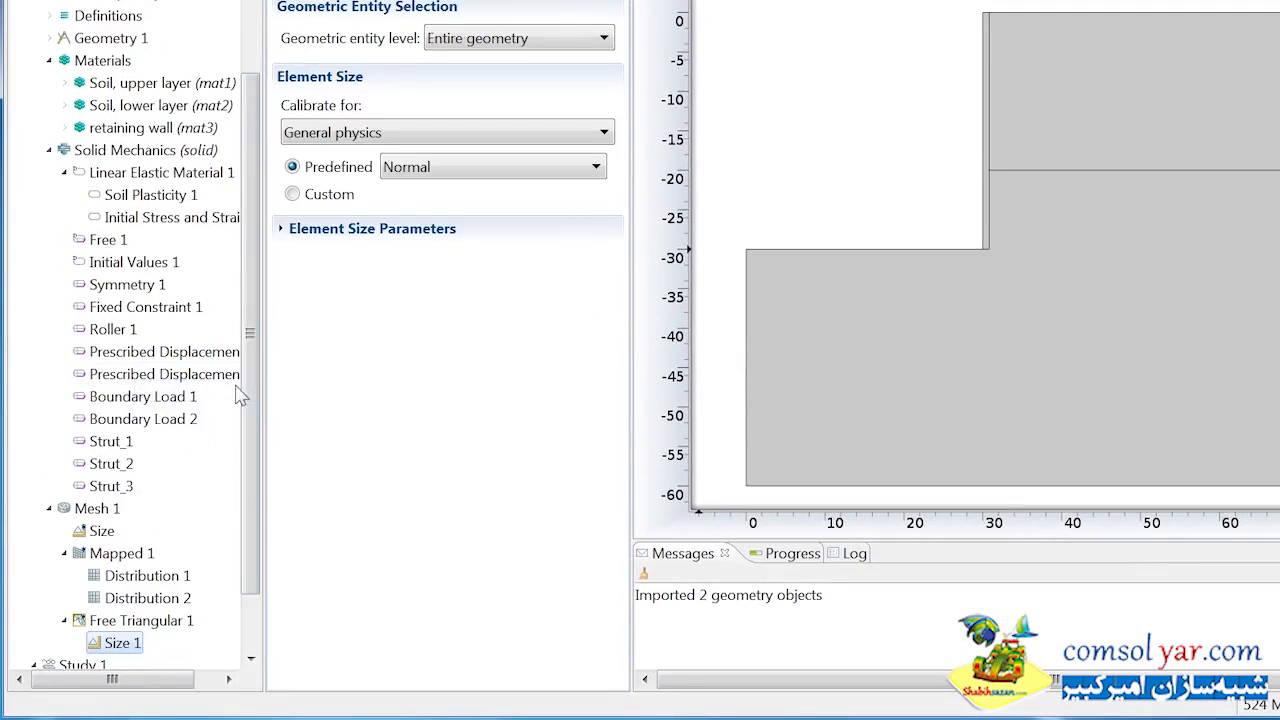
{"action": "left_click", "coordinate": [430, 167]}
{"action": "left_click", "coordinate": [428, 240]}
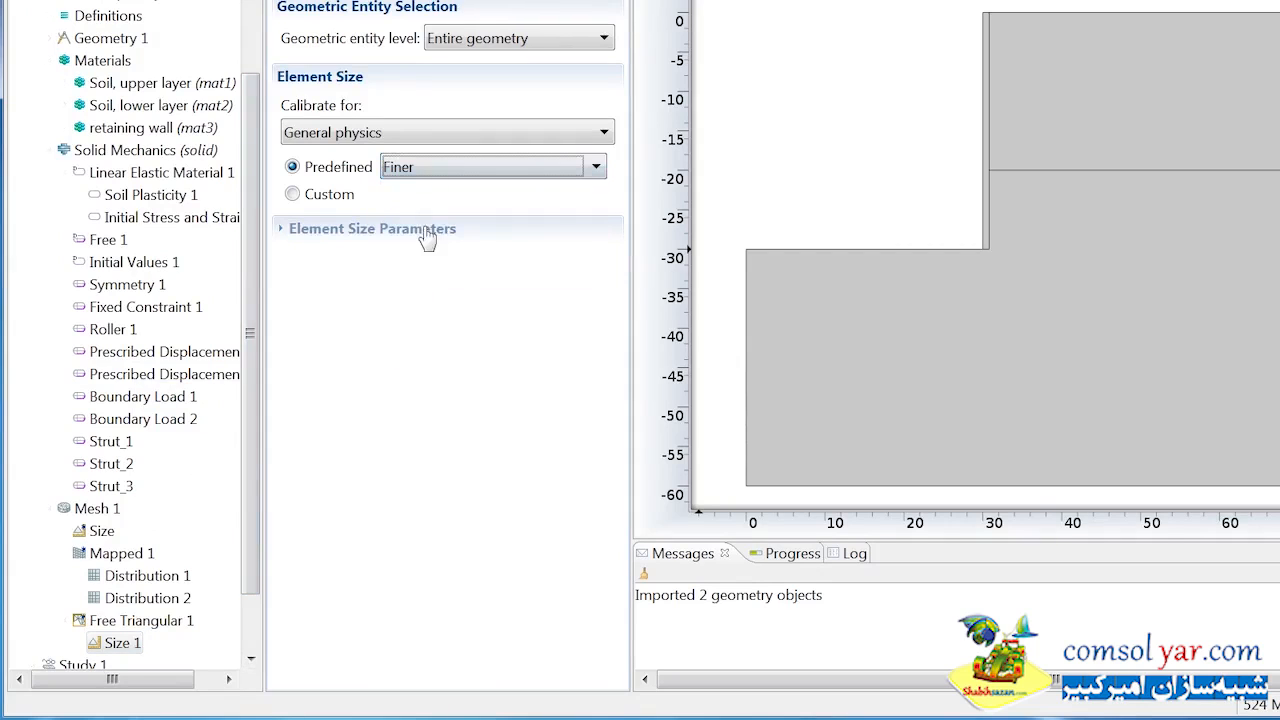
Step: Add three Distribution nodes to Free Triangular 1
{"action": "right_click", "coordinate": [150, 620]}
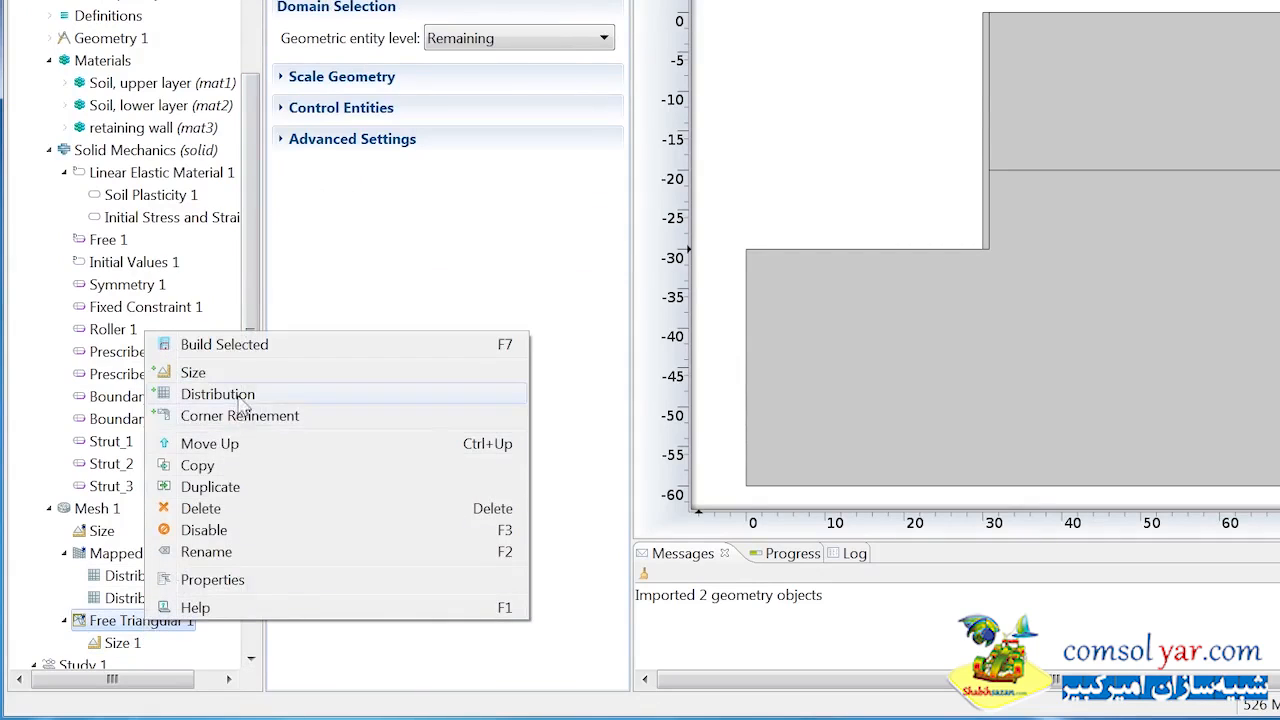
{"action": "left_click", "coordinate": [230, 393]}
{"action": "right_click", "coordinate": [150, 600]}
{"action": "left_click", "coordinate": [229, 377]}
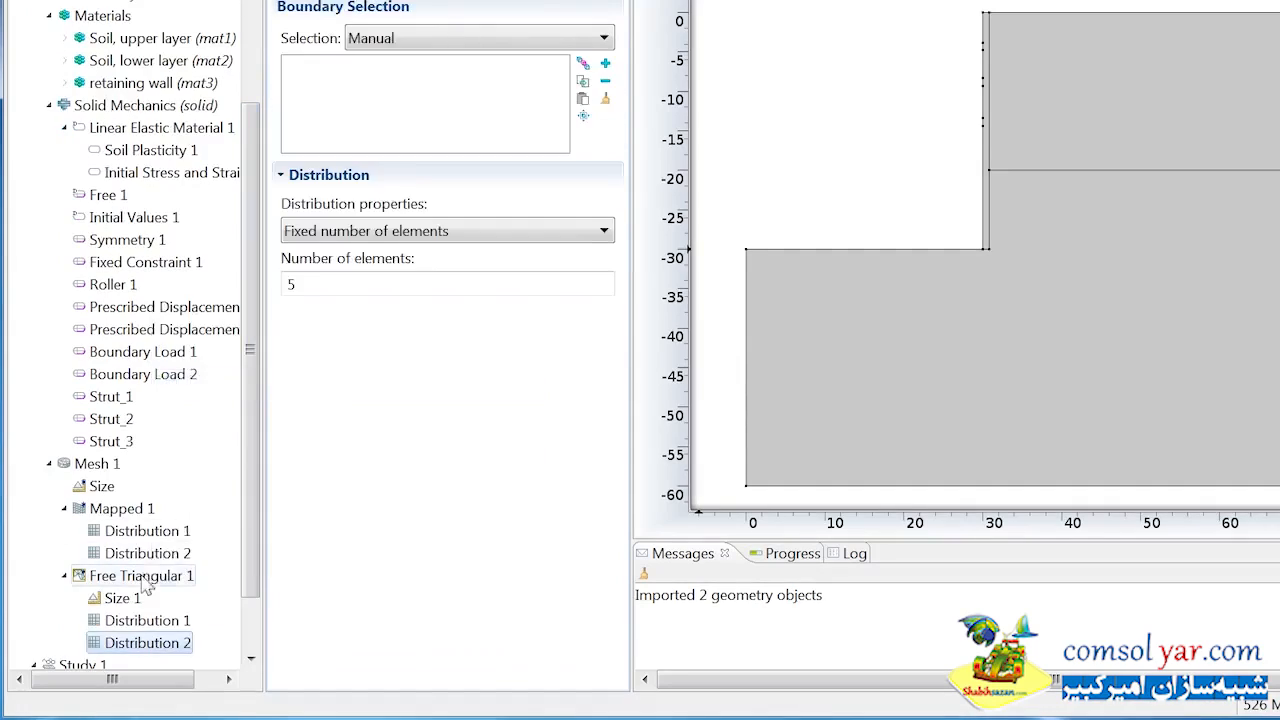
{"action": "right_click", "coordinate": [145, 576]}
{"action": "left_click", "coordinate": [215, 348]}
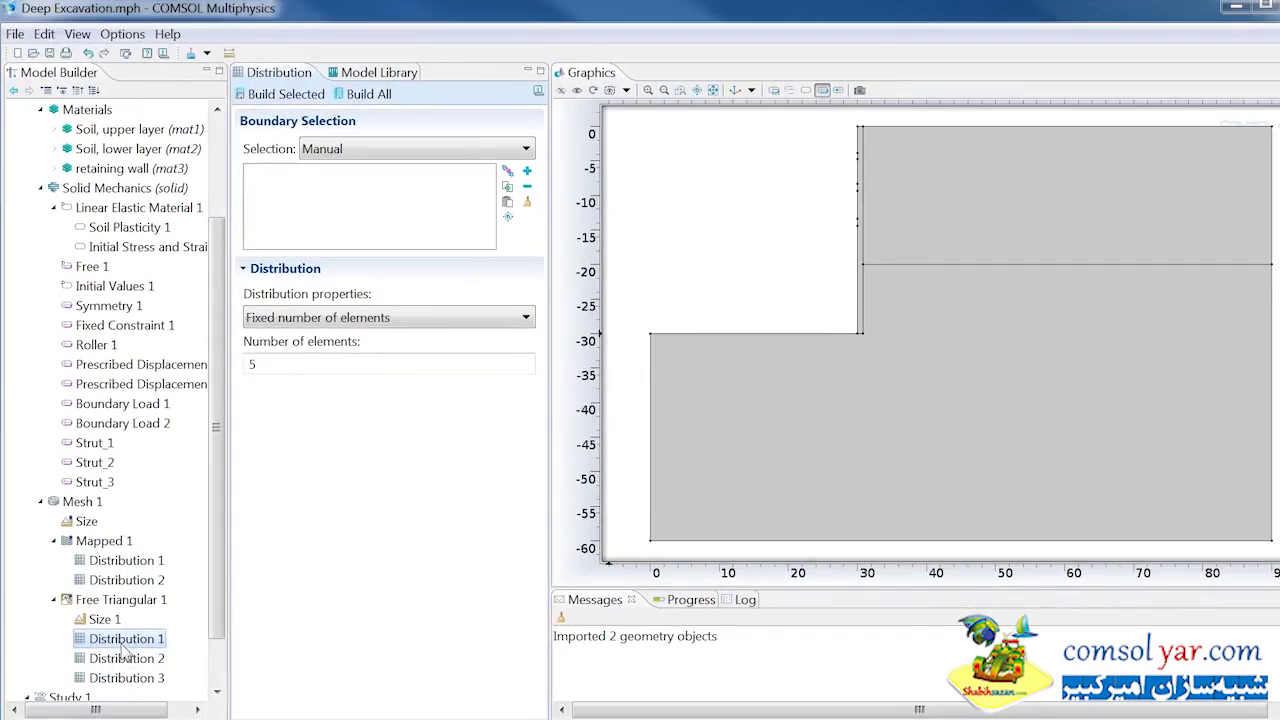
Step: Under Free Triangular 1, assign Distribution 1 to boundary 6 and Distribution 2 to boundary 5, and replace their default element counts
{"action": "left_click", "coordinate": [862, 240]}
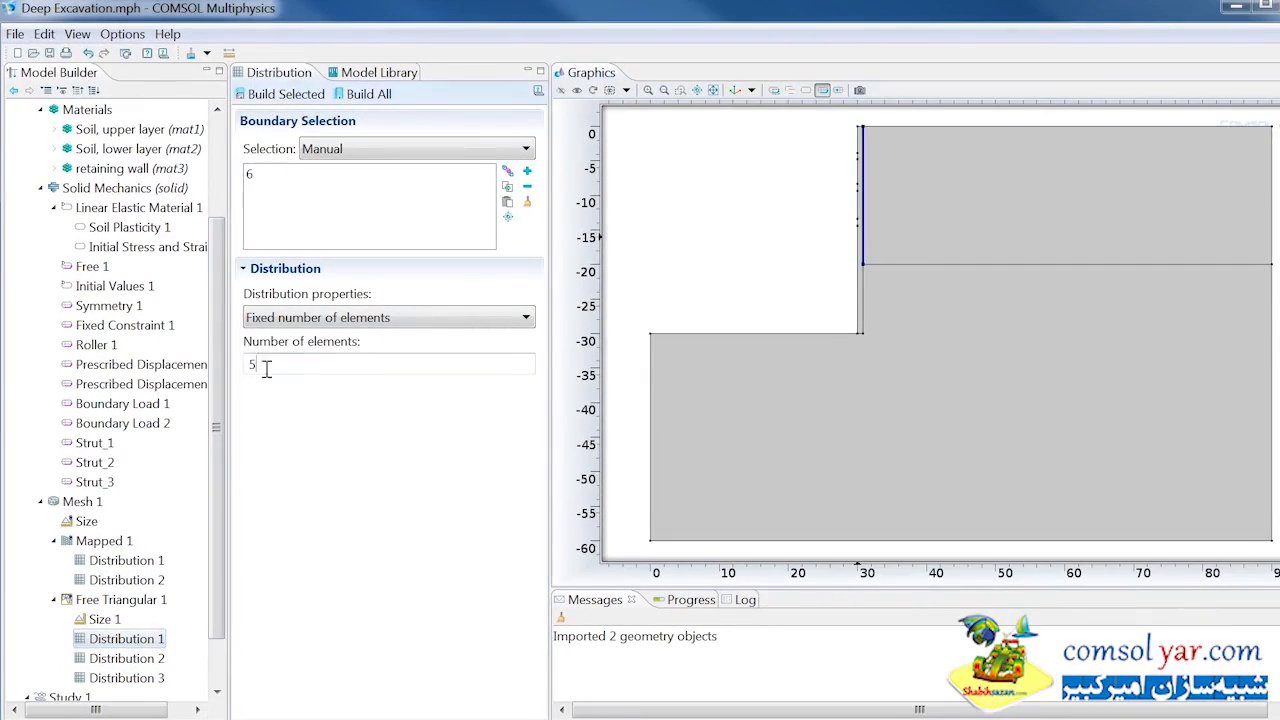
{"action": "left_click_drag", "start_coordinate": [266, 366], "coordinate": [249, 387]}
{"action": "left_click", "coordinate": [126, 658]}
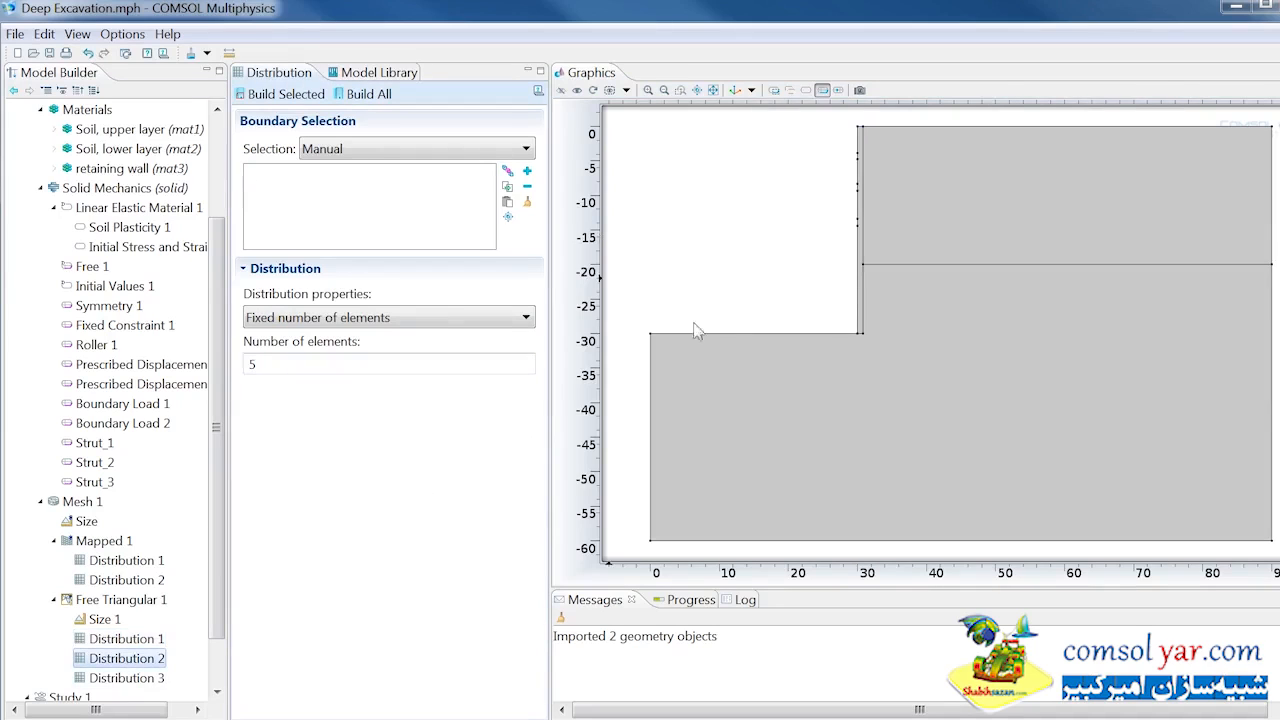
{"action": "left_click", "coordinate": [864, 295]}
{"action": "left_click_drag", "start_coordinate": [264, 365], "coordinate": [245, 380]}
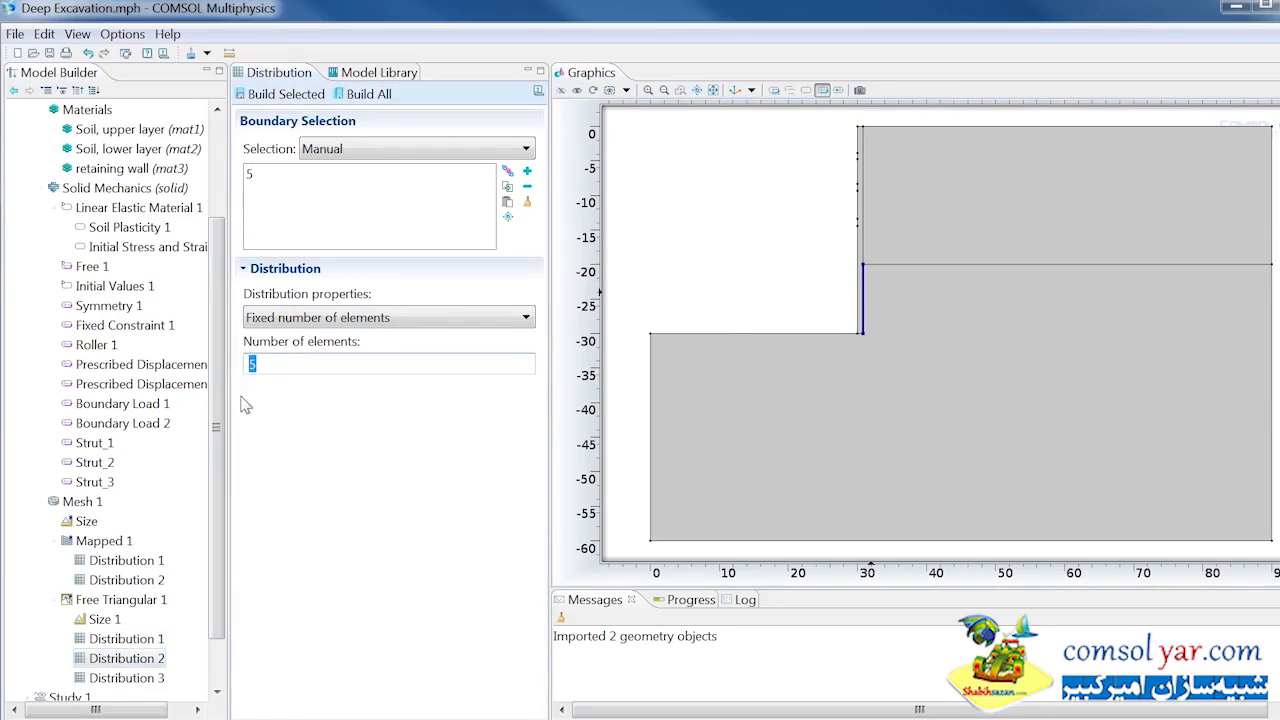
Step: Assign the free triangular Distribution 3 to boundary 4 at the wall's base with 3 elements, and build the complete mesh
{"action": "left_click", "coordinate": [136, 678]}
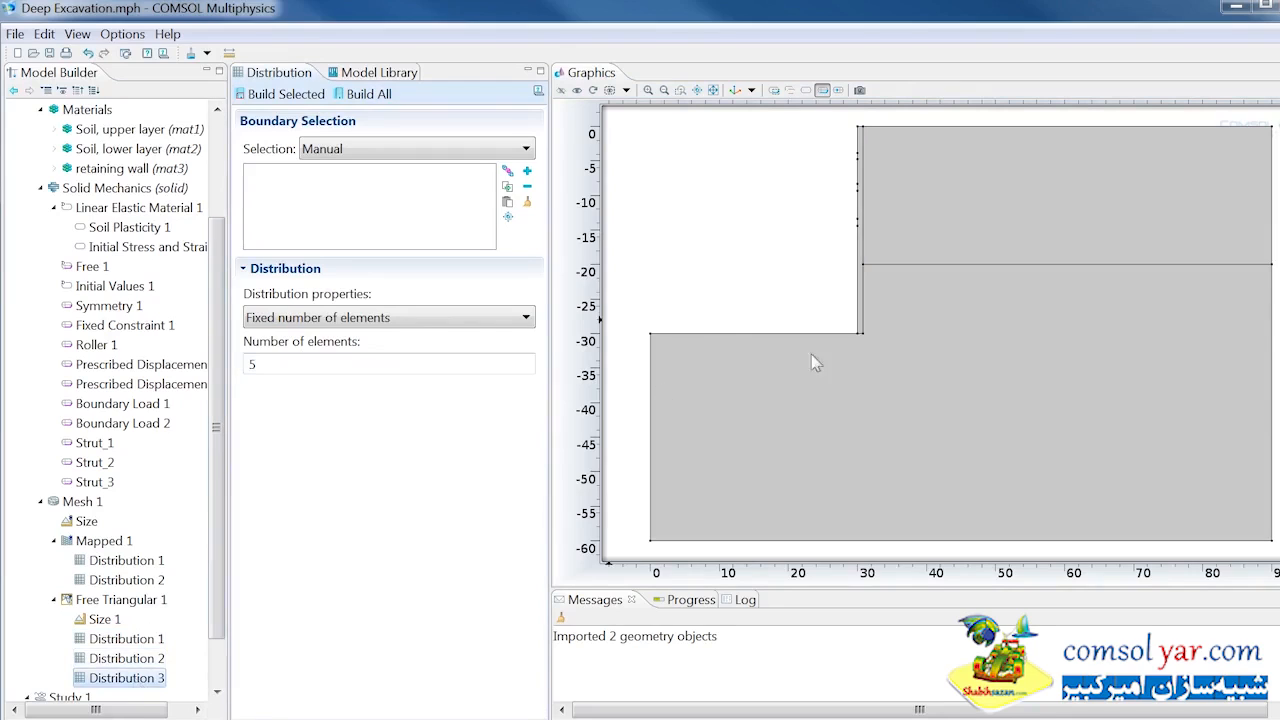
{"action": "left_click", "coordinate": [863, 337]}
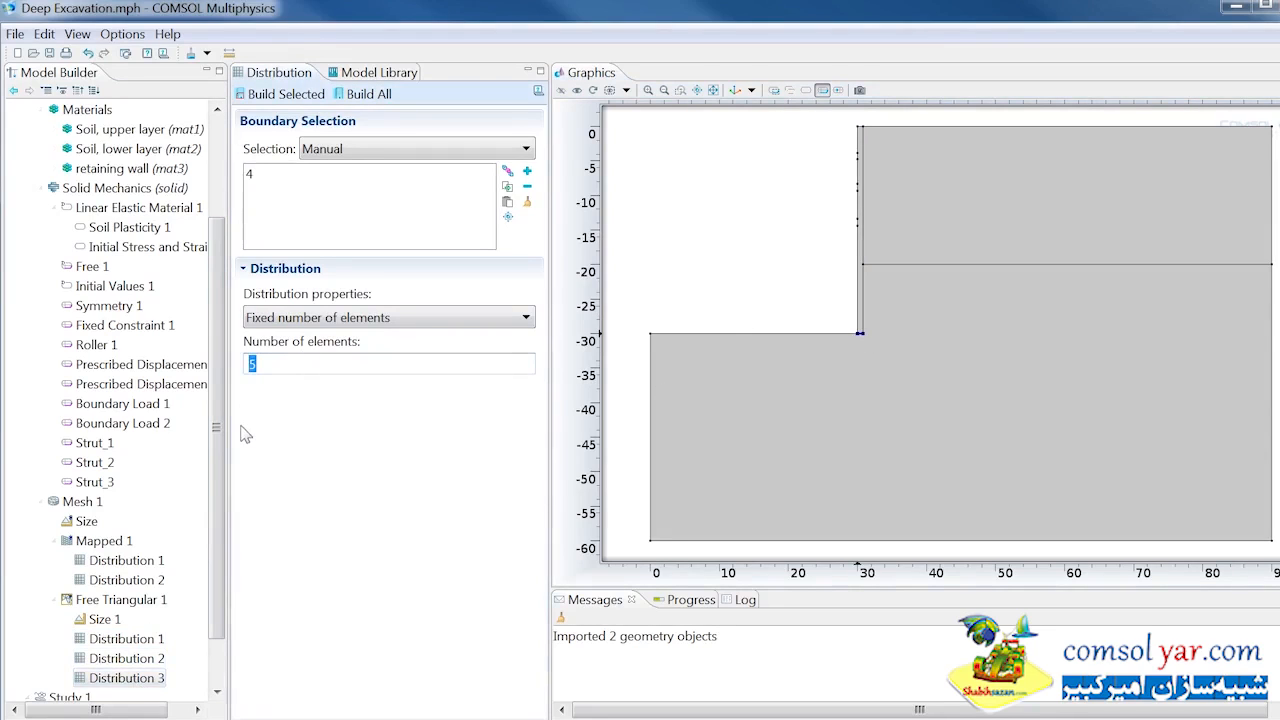
{"action": "left_click", "coordinate": [383, 93]}
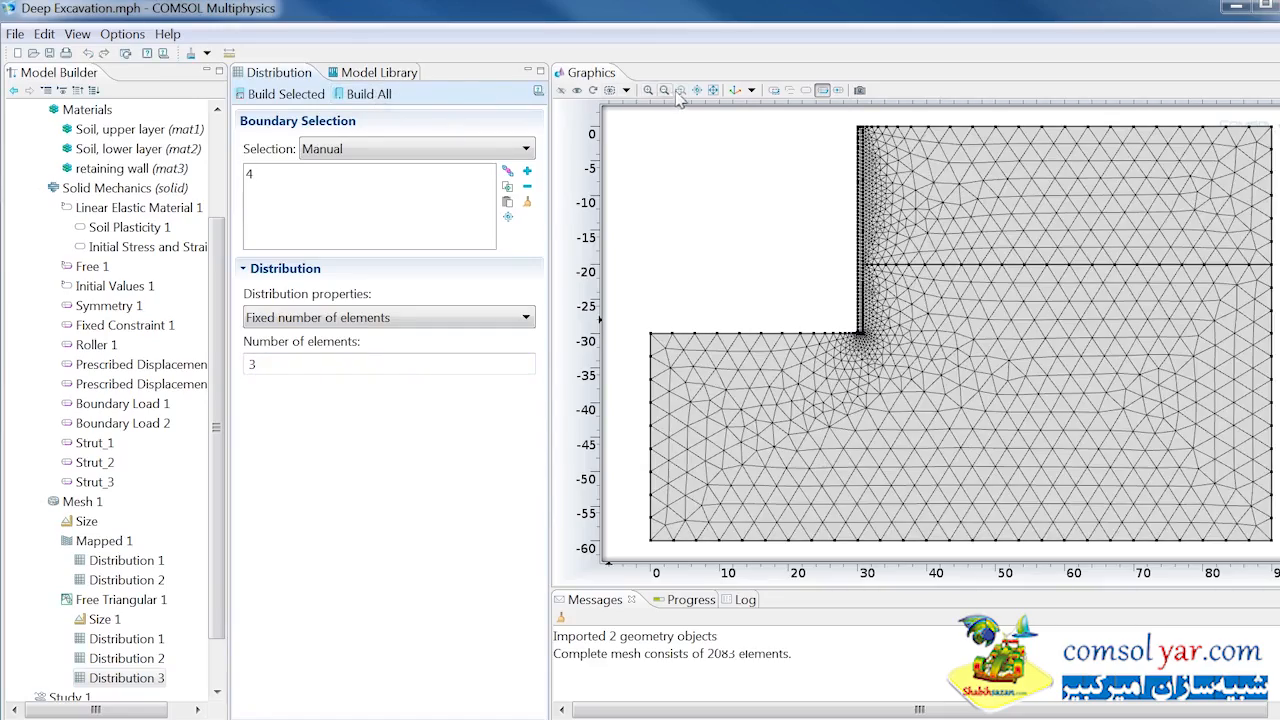
{"action": "left_click", "coordinate": [680, 90]}
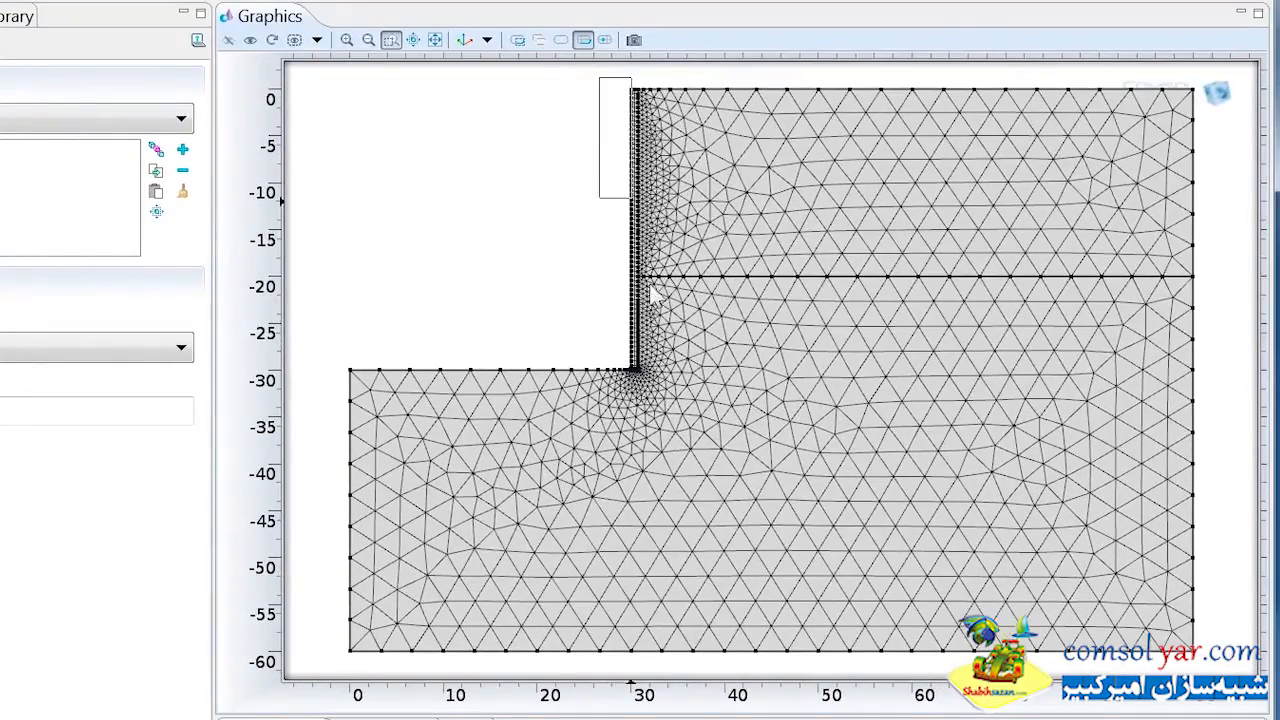
{"action": "left_click_drag", "start_coordinate": [651, 292], "coordinate": [685, 425]}
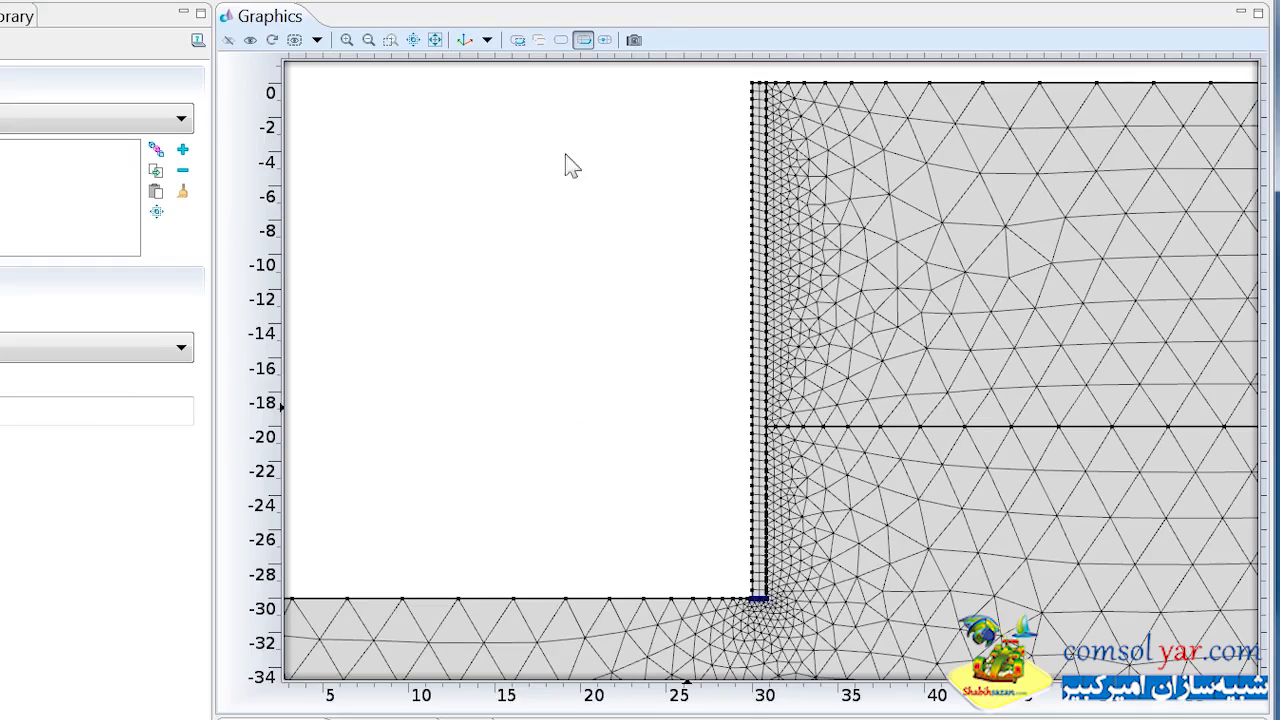
{"action": "left_click", "coordinate": [436, 42]}
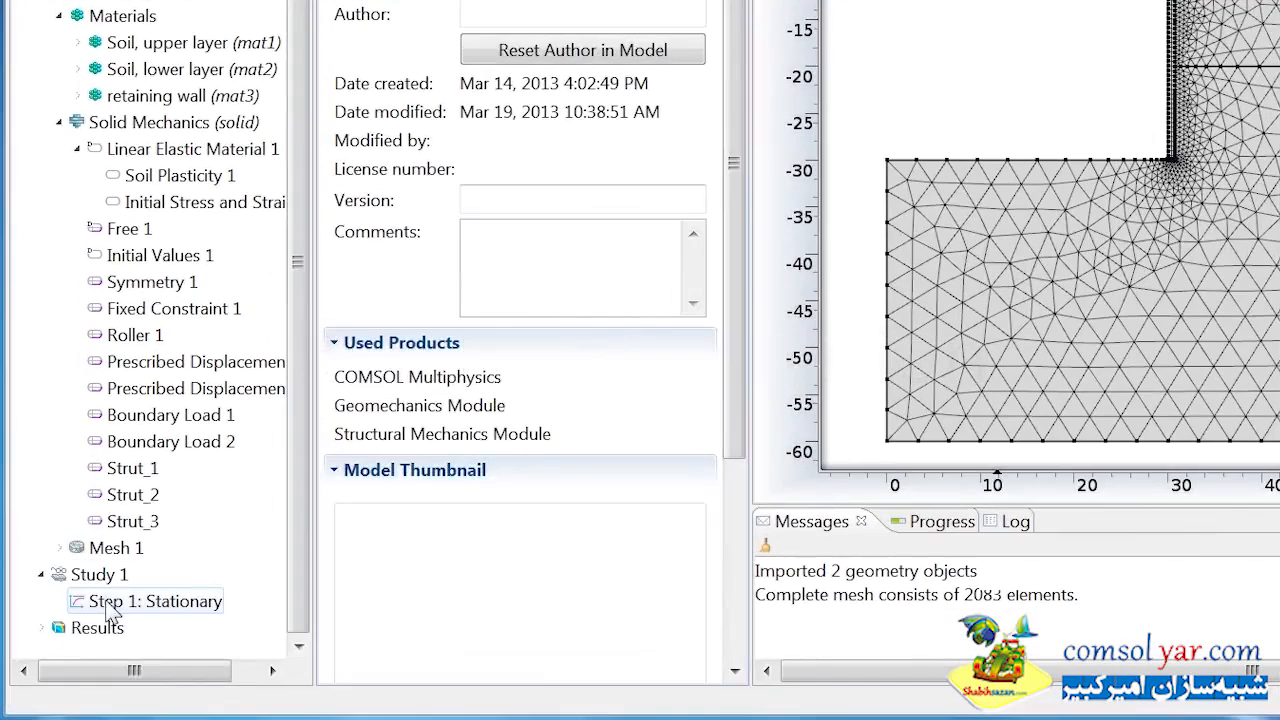
Step: Enable continuation in the Stationary study step's extensions and add Depth (Excavation depth) as the continuation parameter
{"action": "left_click", "coordinate": [110, 601]}
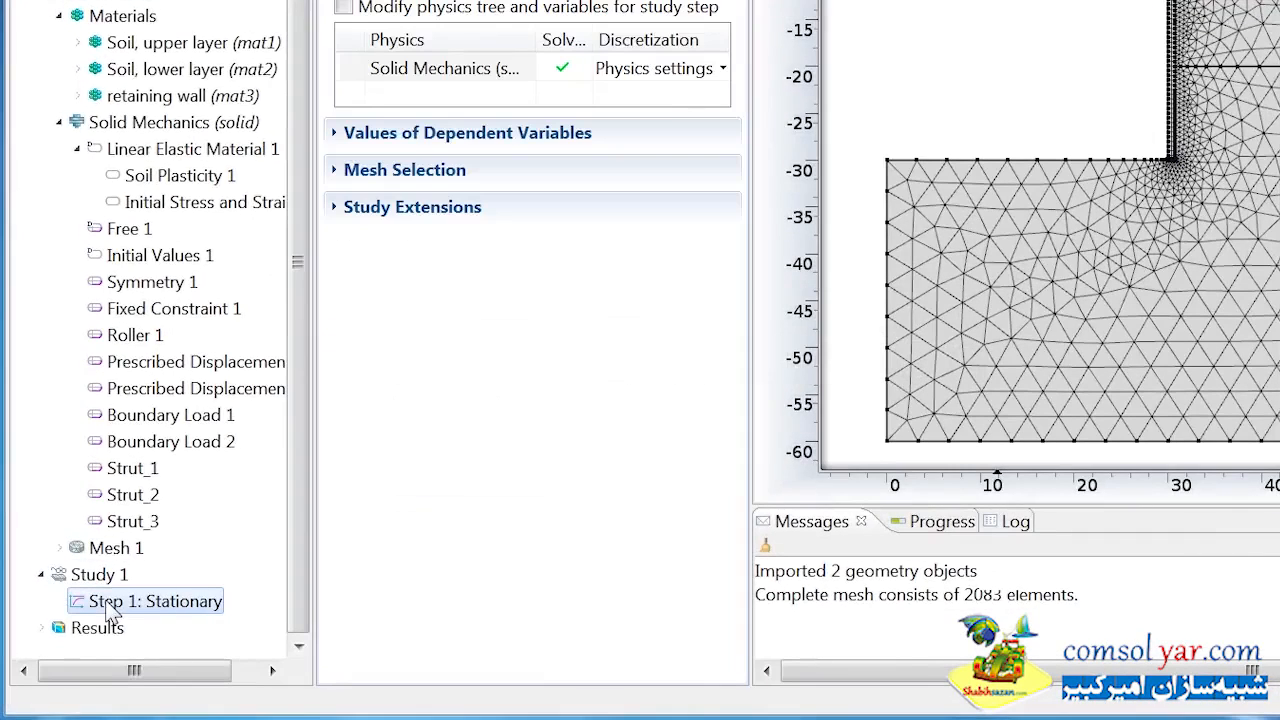
{"action": "left_click", "coordinate": [336, 210]}
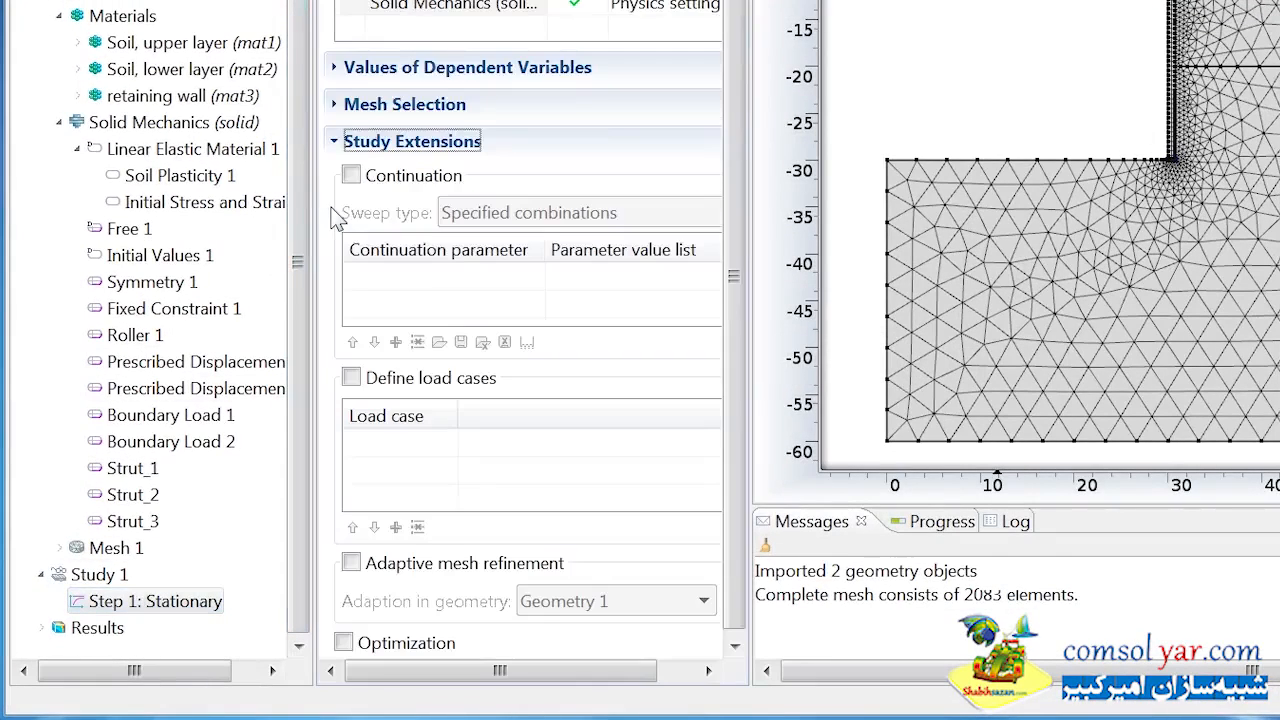
{"action": "left_click", "coordinate": [351, 175]}
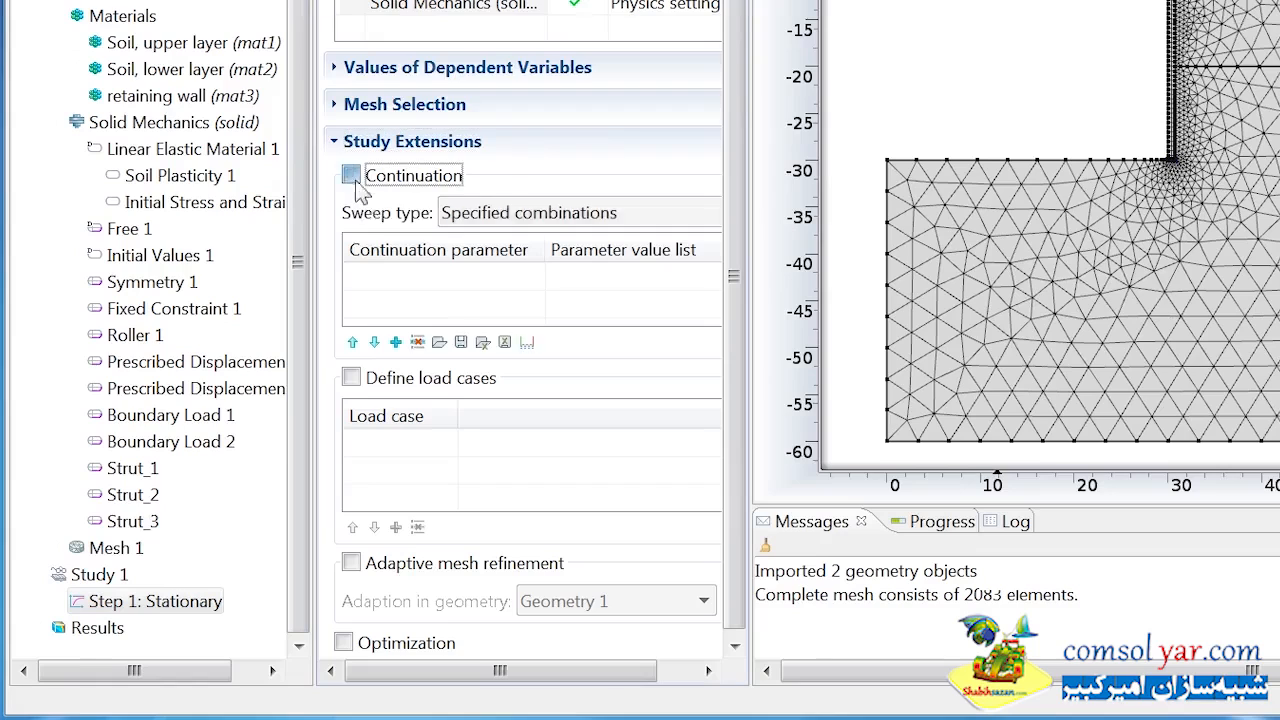
{"action": "left_click", "coordinate": [395, 342]}
{"action": "left_click", "coordinate": [405, 283]}
{"action": "left_click", "coordinate": [400, 674]}
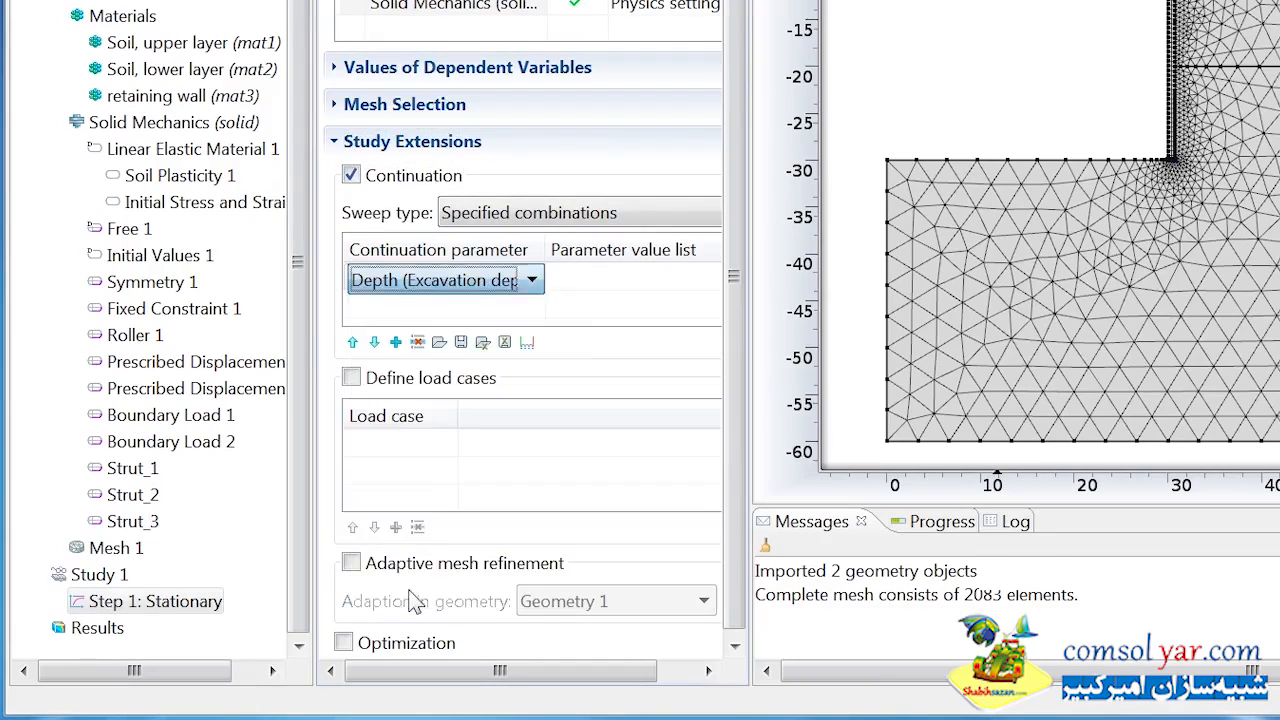
Step: Set the Depth parameter values to a range from 0 to -26 in steps of -2, and compute Study 1
{"action": "left_click", "coordinate": [597, 280]}
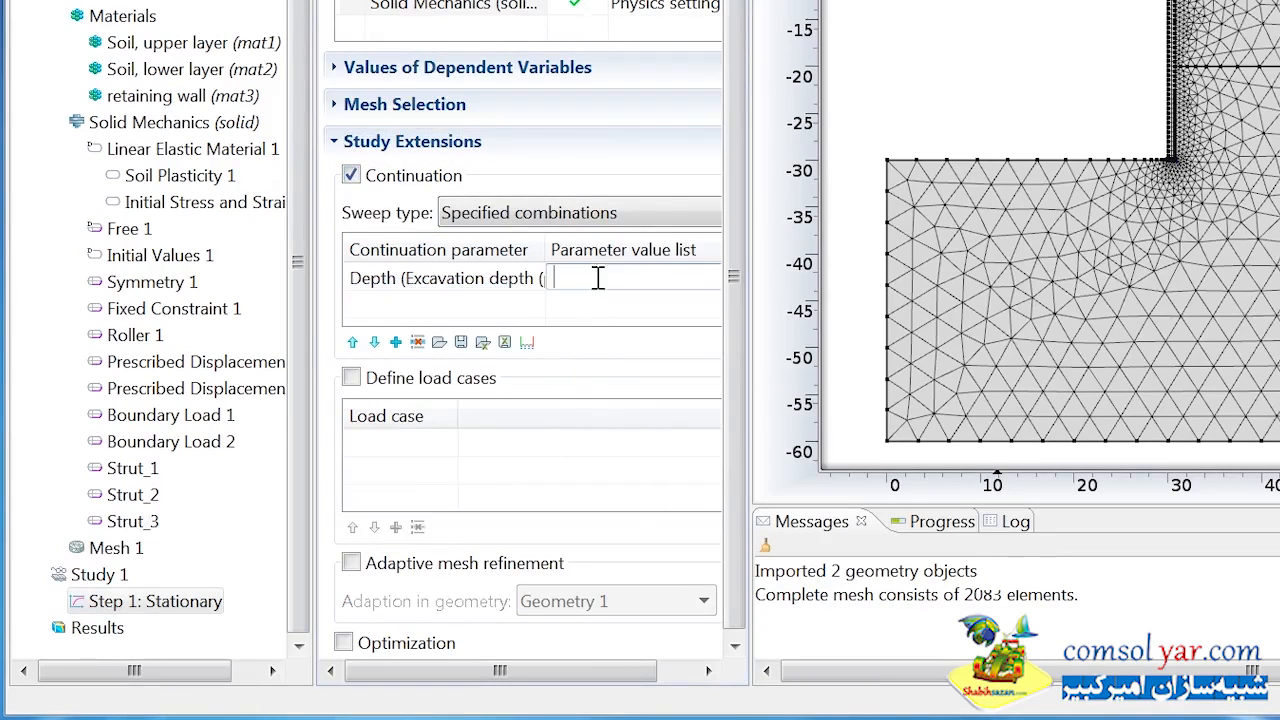
{"action": "left_click", "coordinate": [527, 342]}
{"action": "left_click", "coordinate": [975, 177]}
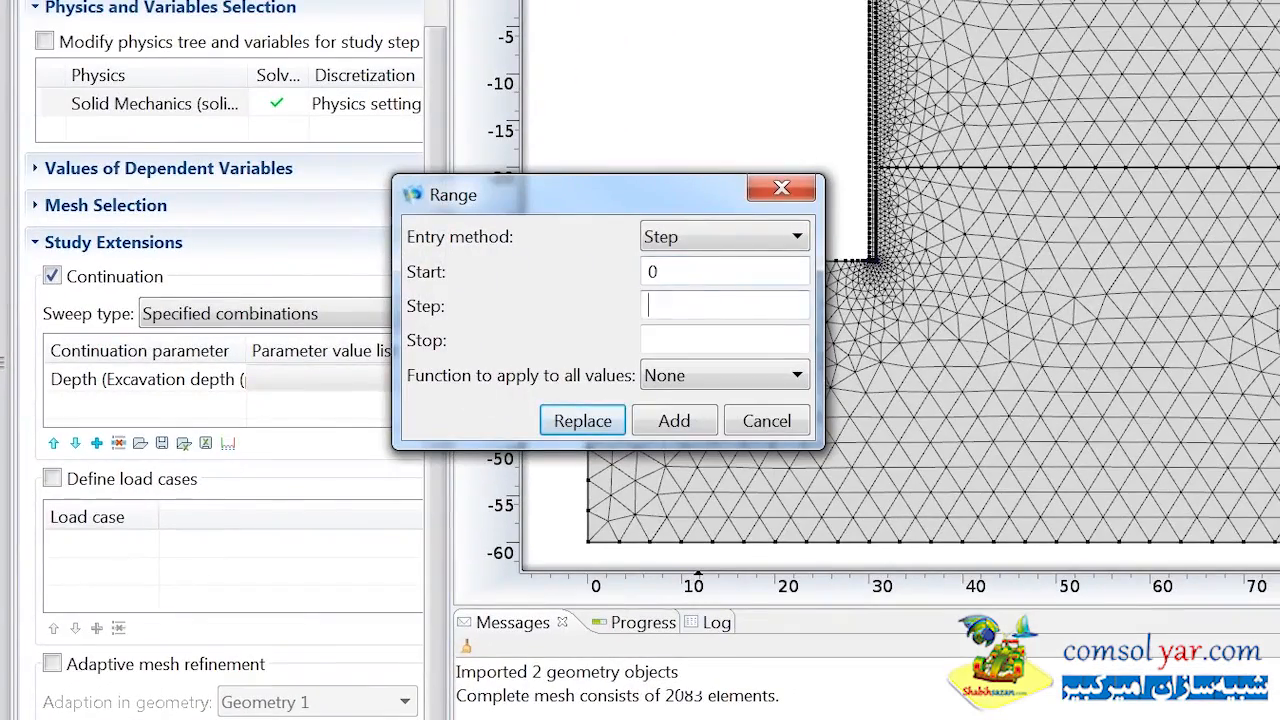
{"action": "type", "text": "-2"}
{"action": "key", "text": "Tab"}
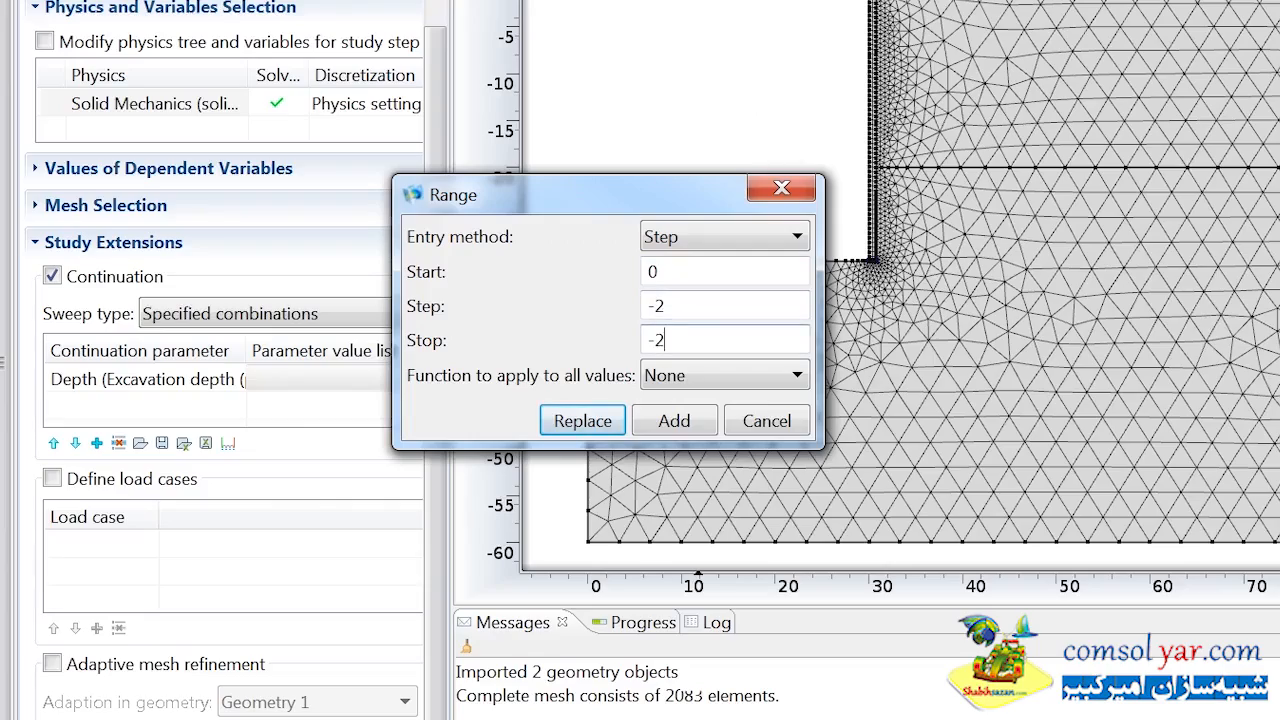
{"action": "key", "text": "Return"}
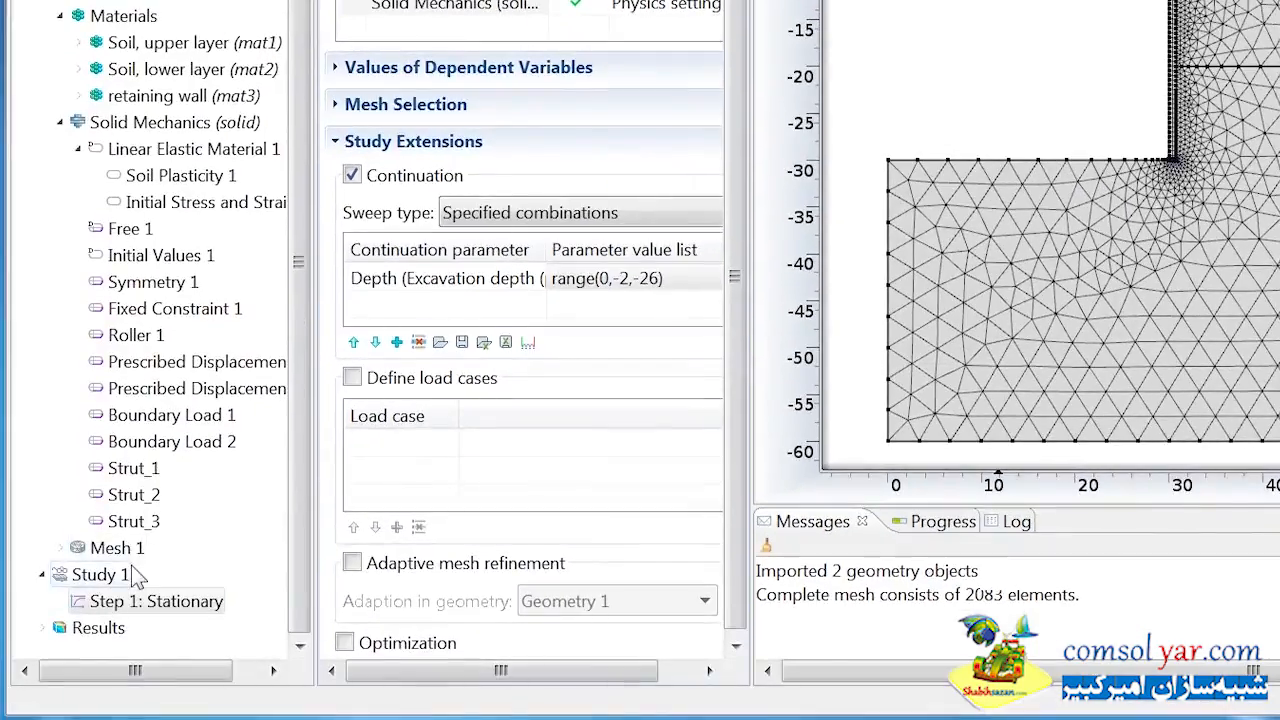
{"action": "right_click", "coordinate": [130, 578]}
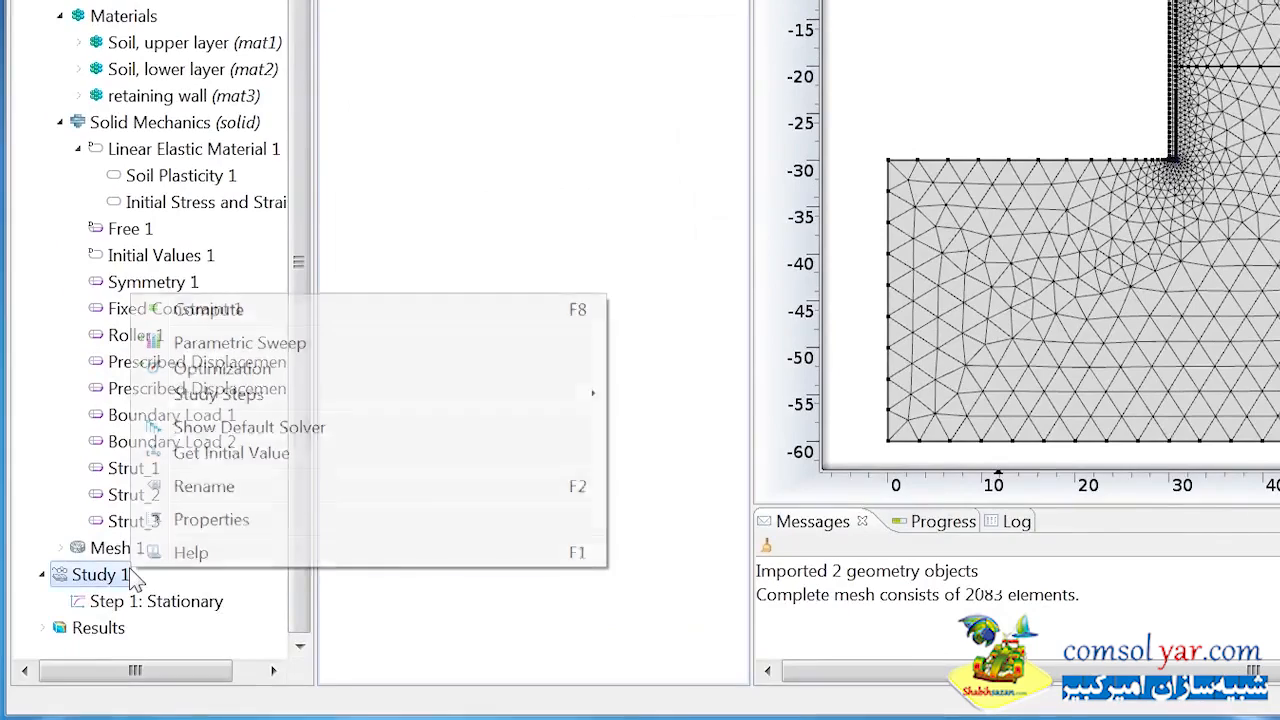
{"action": "left_click", "coordinate": [381, 315]}
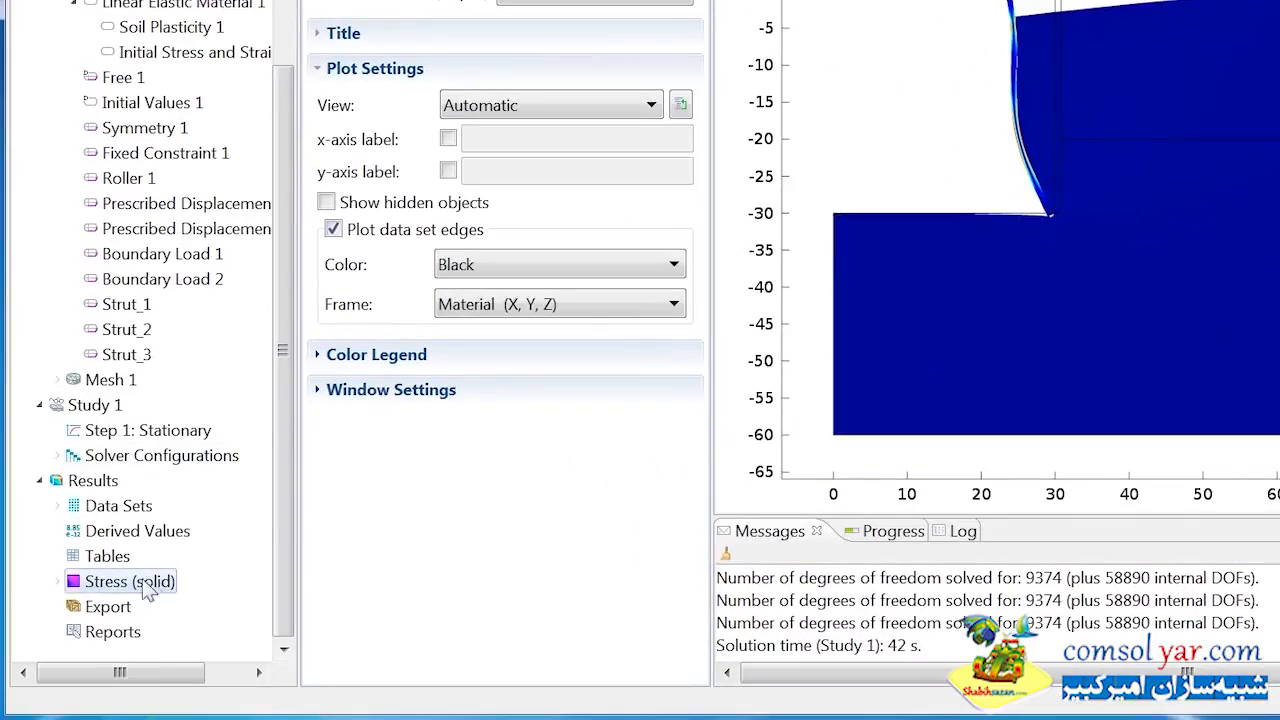
Step: Change the surface expression of the Stress (solid) plot to total displacement, solid.disp, plot it and animate it with a player
{"action": "left_click", "coordinate": [58, 581]}
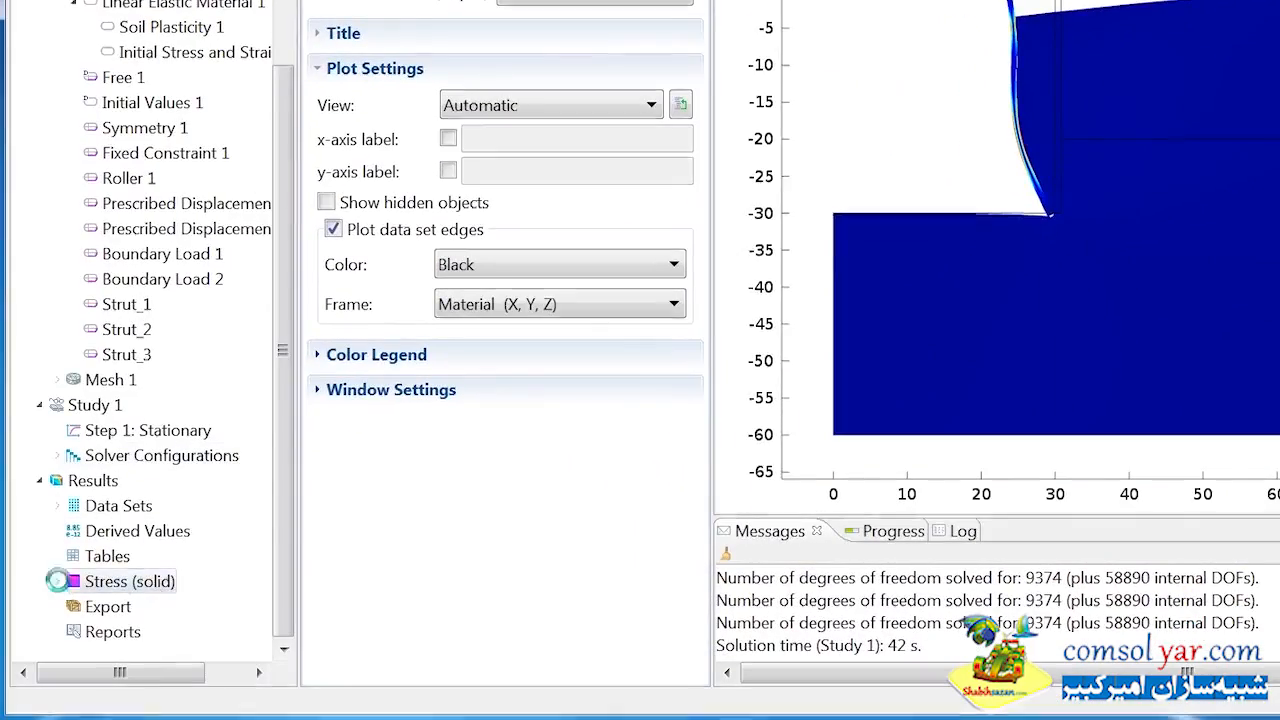
{"action": "left_click", "coordinate": [128, 606]}
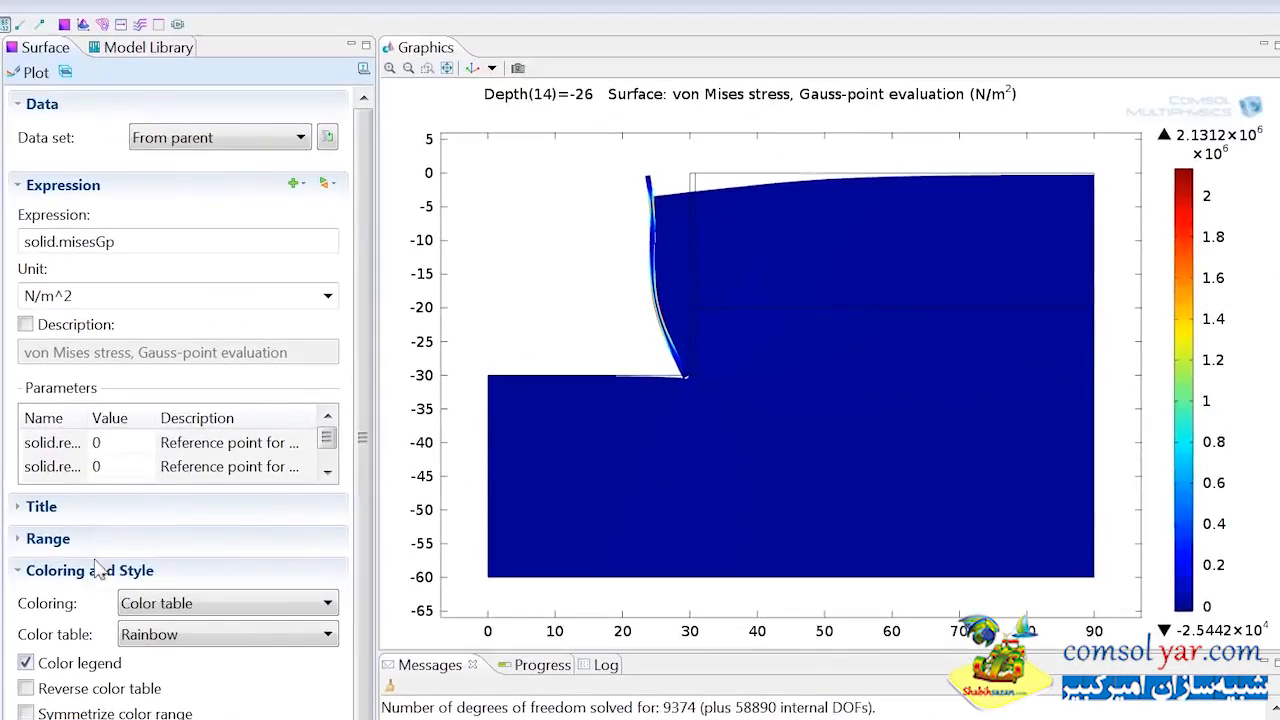
{"action": "left_click", "coordinate": [333, 183]}
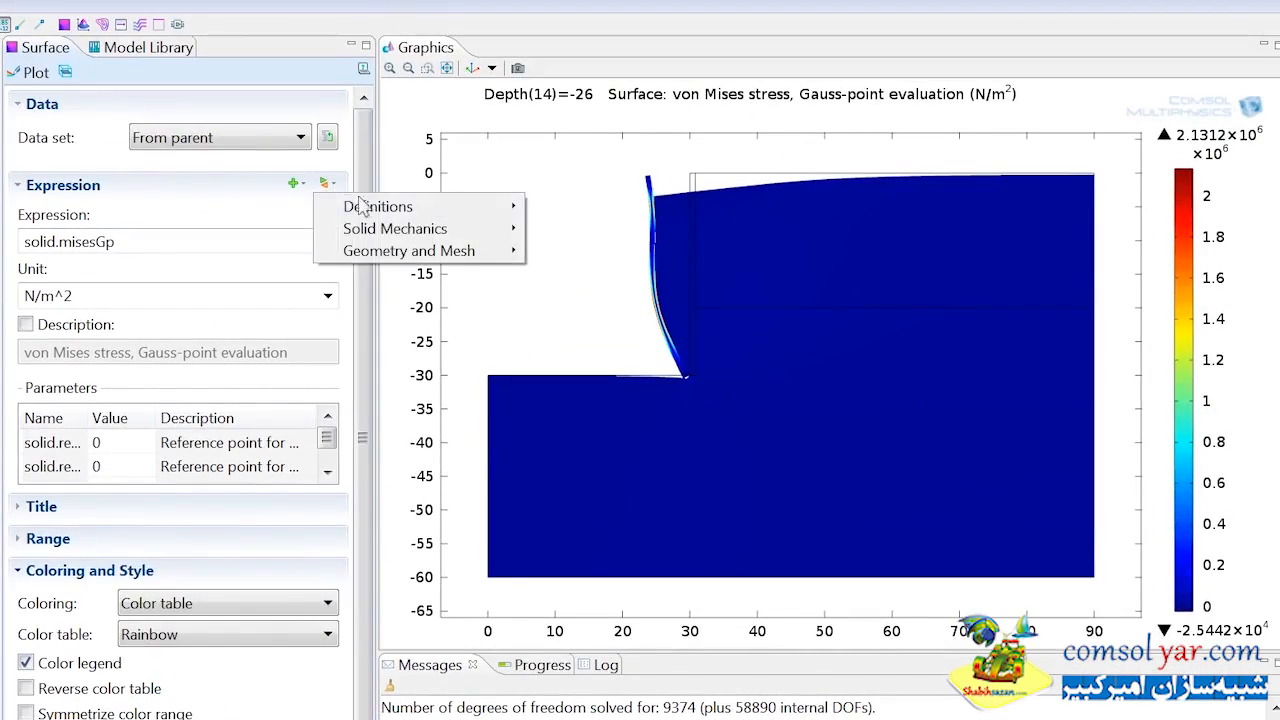
{"action": "mouse_move", "coordinate": [467, 230]}
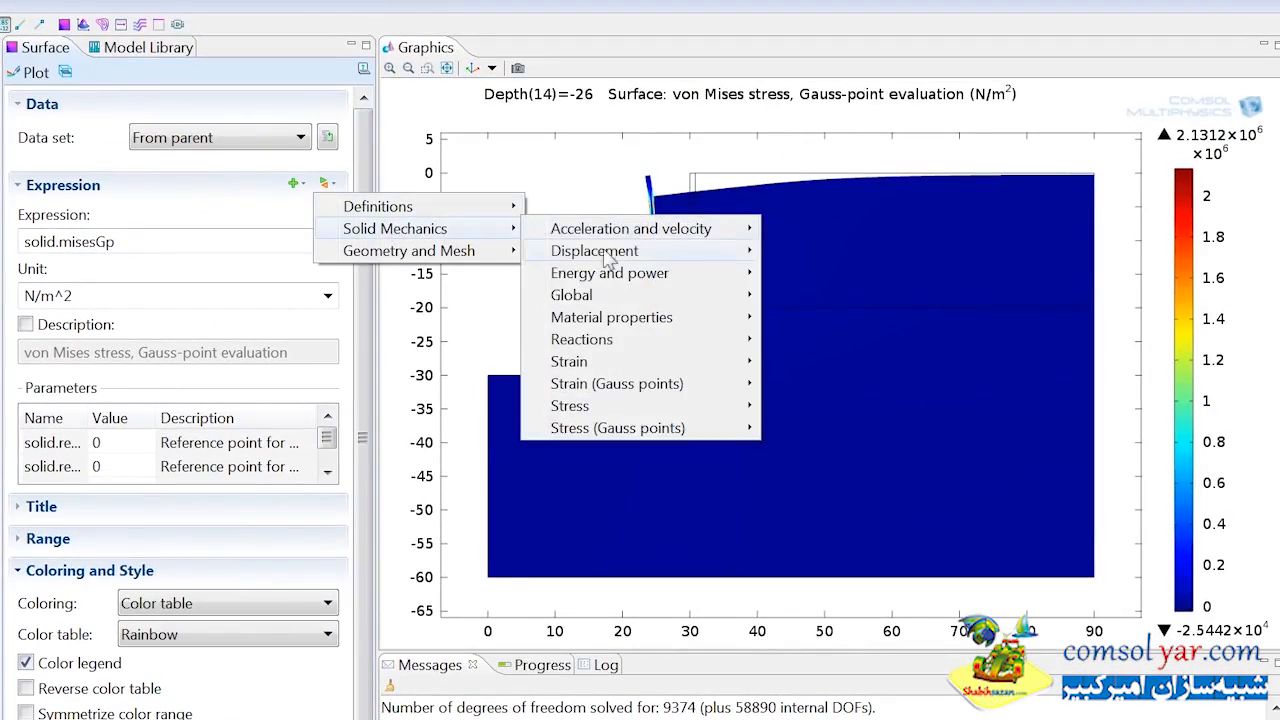
{"action": "mouse_move", "coordinate": [600, 252]}
{"action": "left_click", "coordinate": [818, 296]}
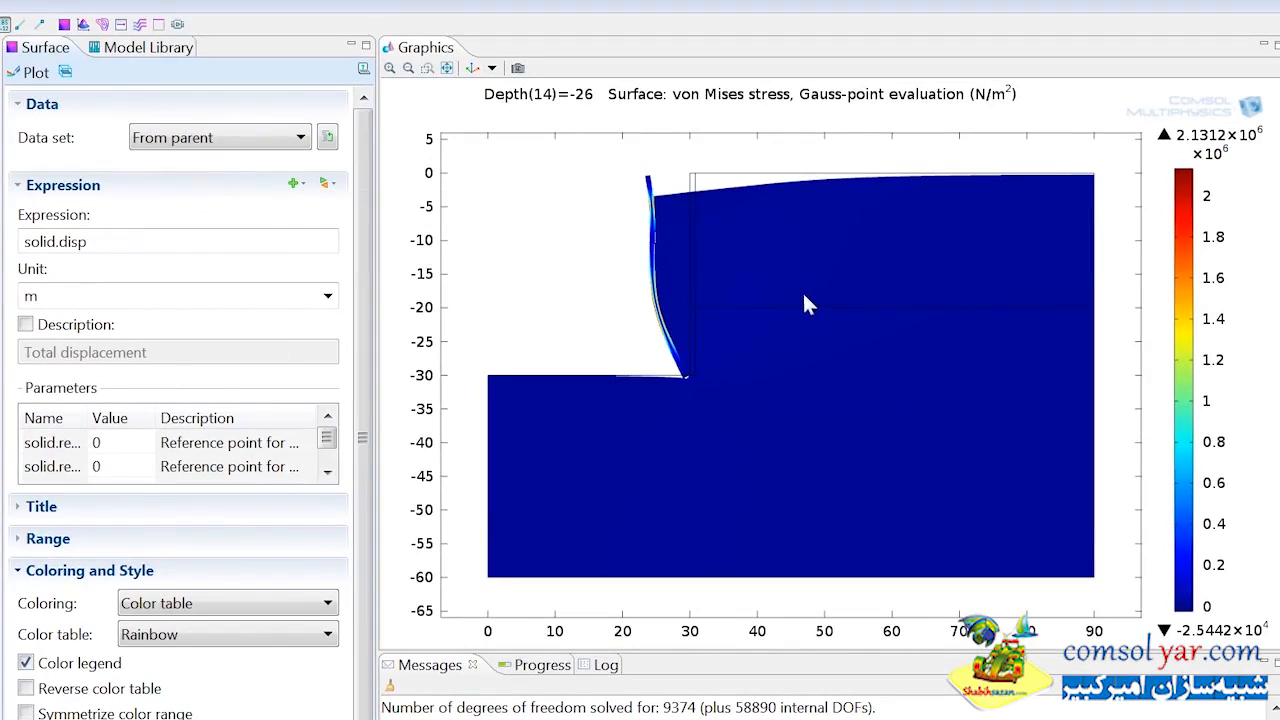
{"action": "left_click", "coordinate": [65, 73]}
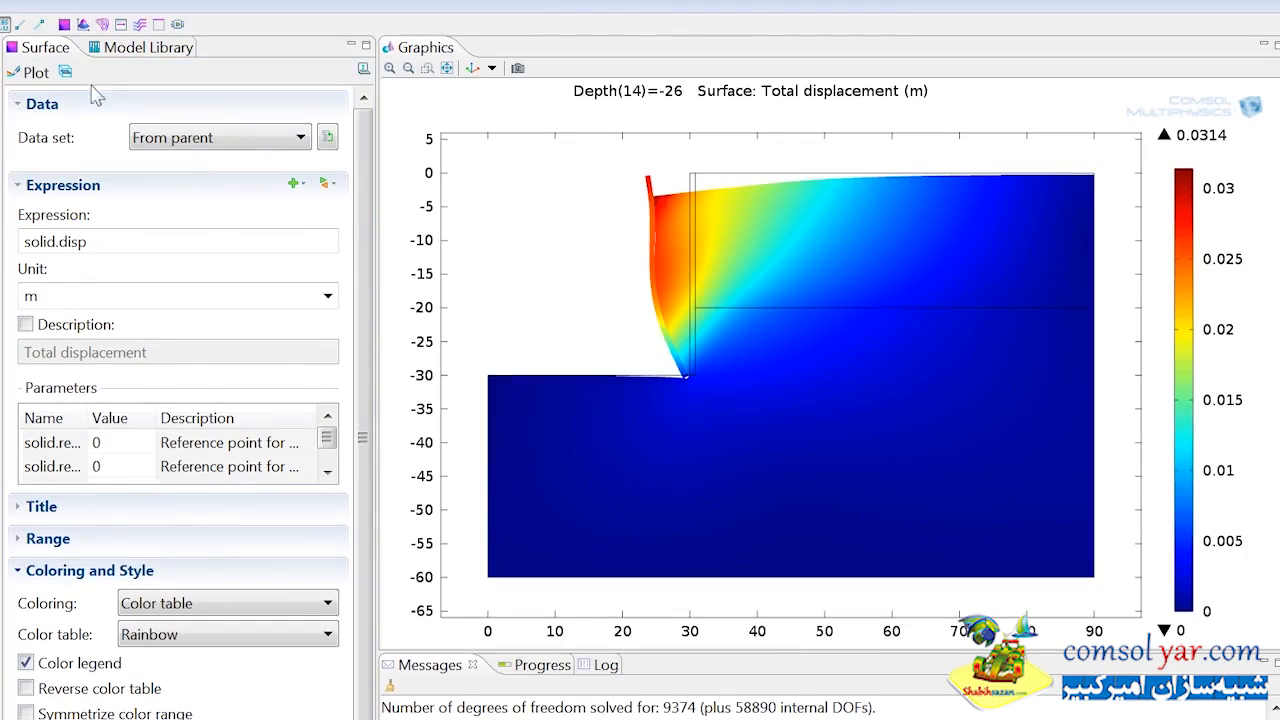
{"action": "left_click", "coordinate": [177, 24]}
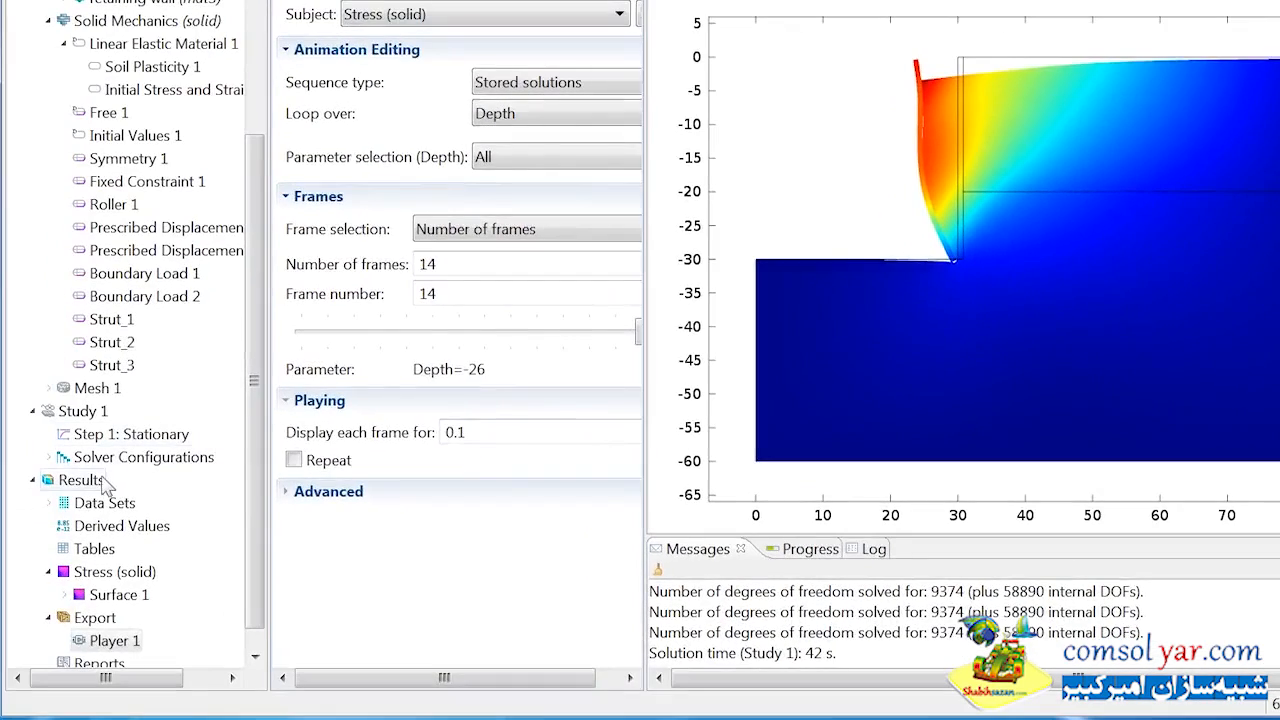
Step: Add a second 2D plot group with a surface plot of solid.epe>0, plot the plastic region and animate it with a player
{"action": "right_click", "coordinate": [104, 481]}
{"action": "left_click", "coordinate": [180, 513]}
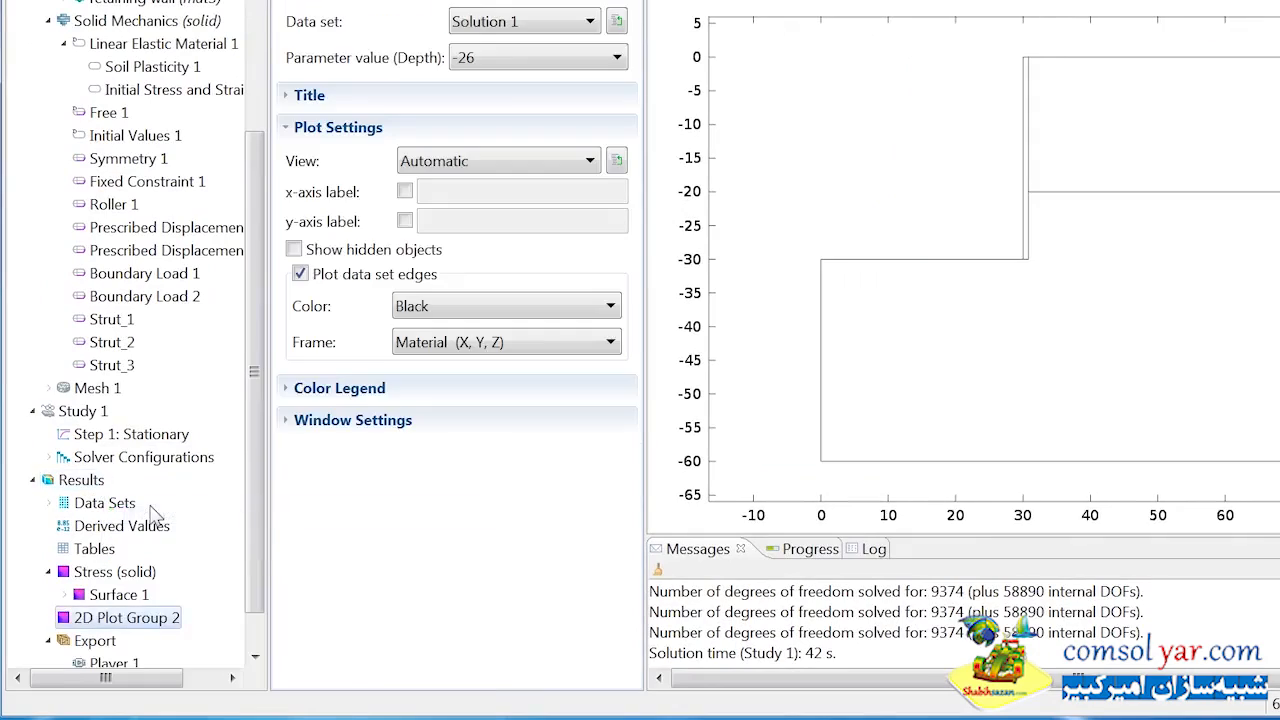
{"action": "right_click", "coordinate": [142, 620]}
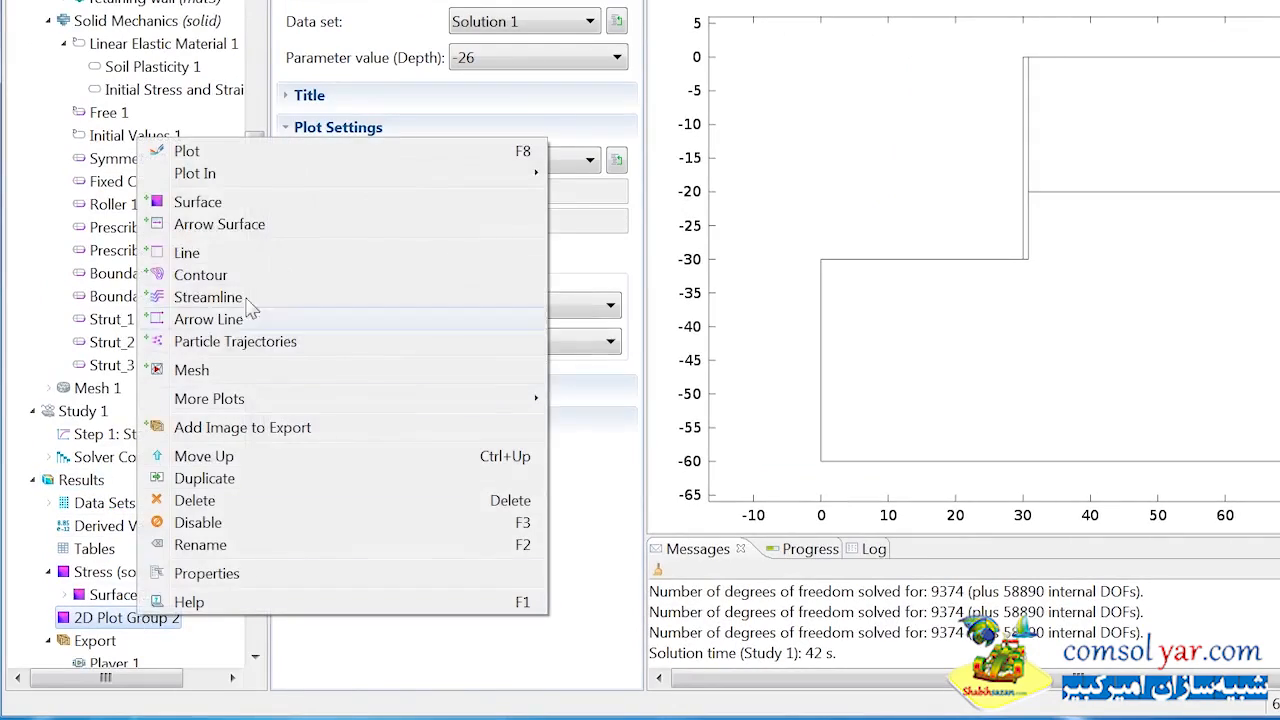
{"action": "left_click", "coordinate": [265, 204]}
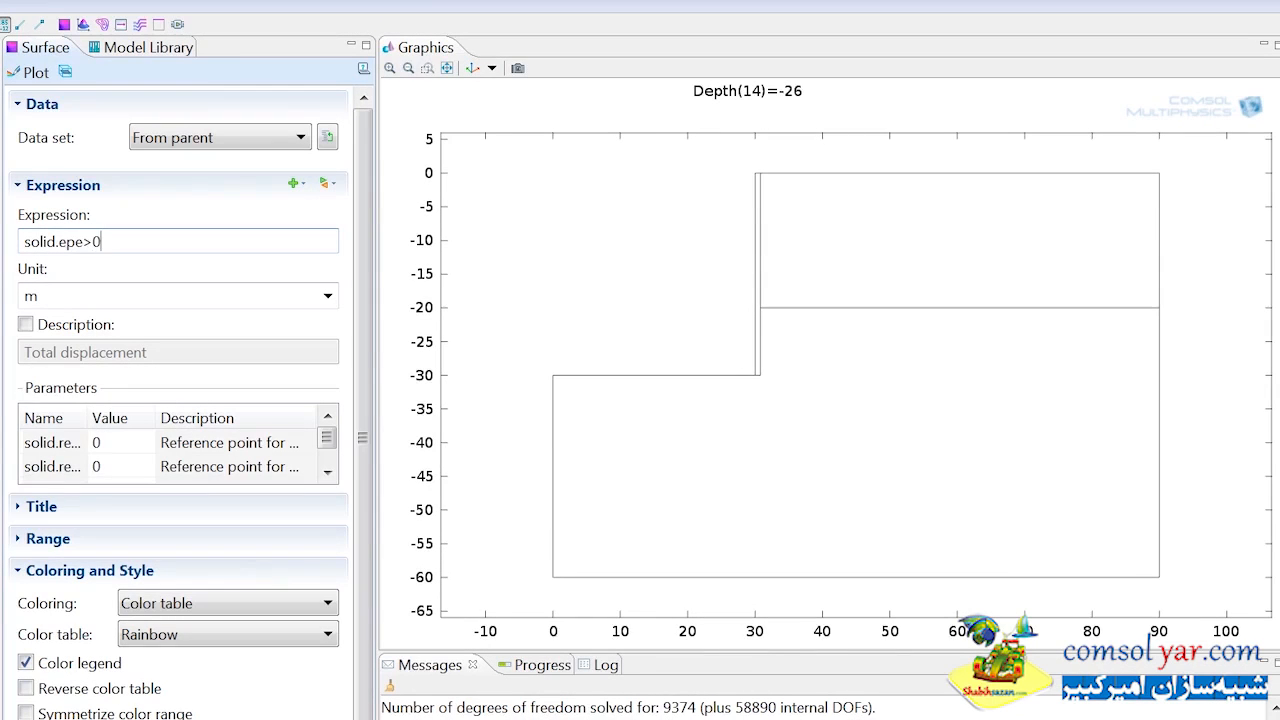
{"action": "left_click", "coordinate": [44, 72]}
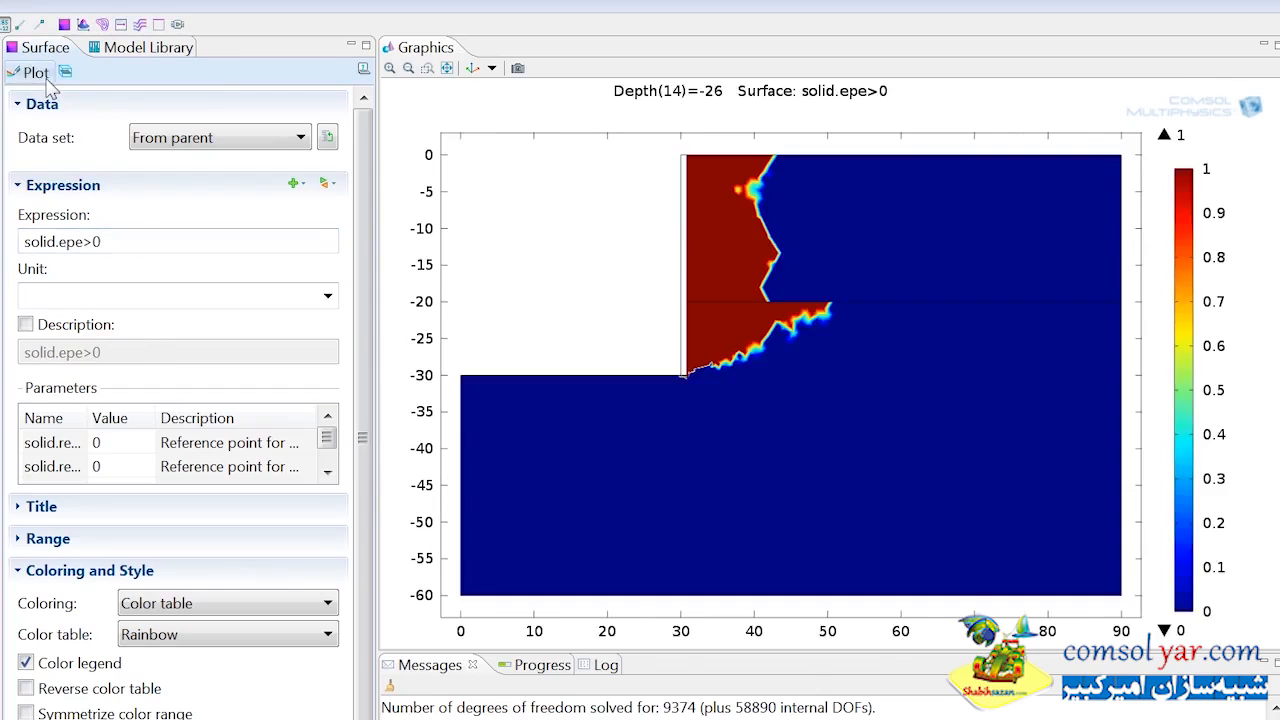
{"action": "left_click", "coordinate": [178, 25]}
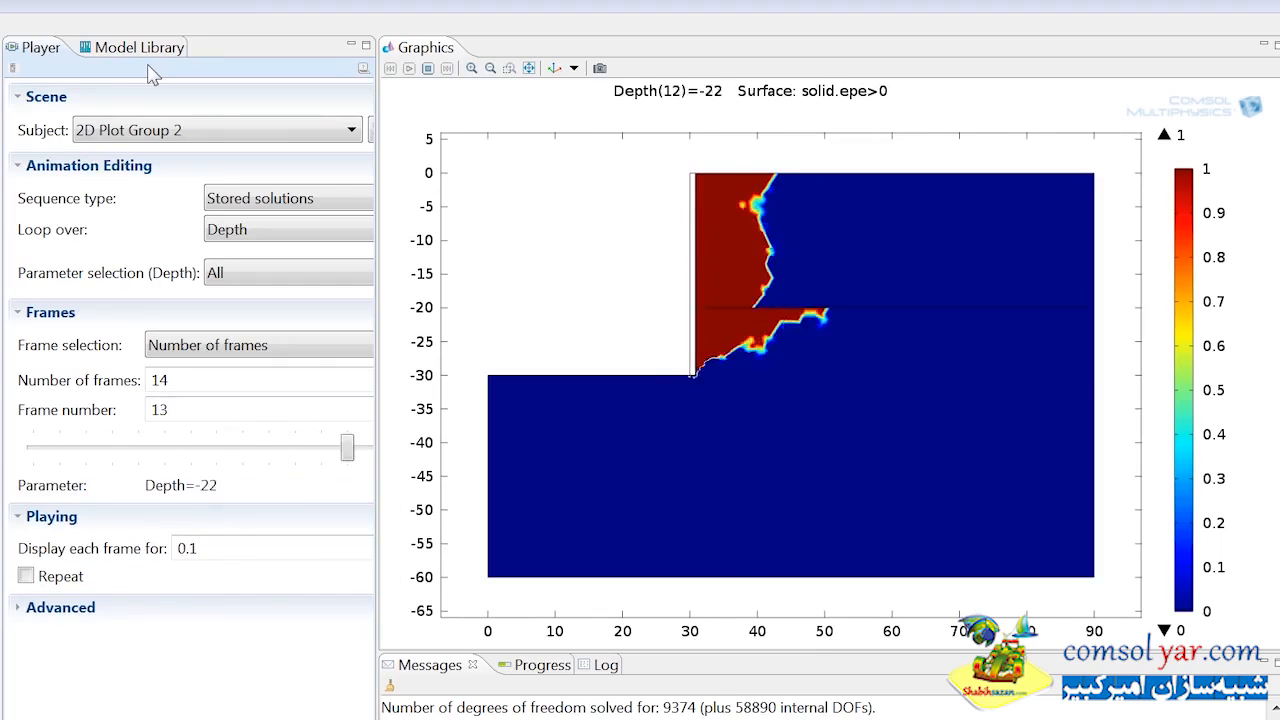
Step: Add a "Wall deflection (mm)" 1D plot group with axis labels "Horizontal displacement (mm)" and "Depth (m)", and a line graph on the wall_diaphragm selection
{"action": "right_click", "coordinate": [93, 413]}
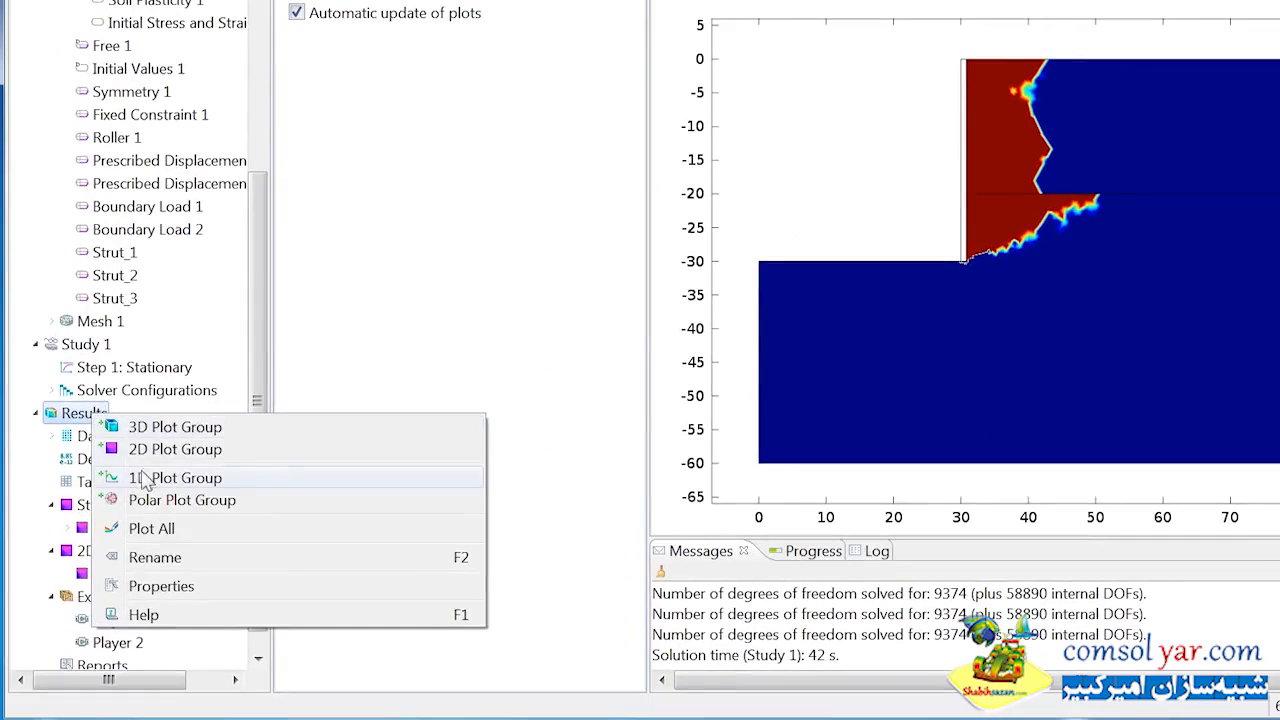
{"action": "left_click", "coordinate": [145, 479]}
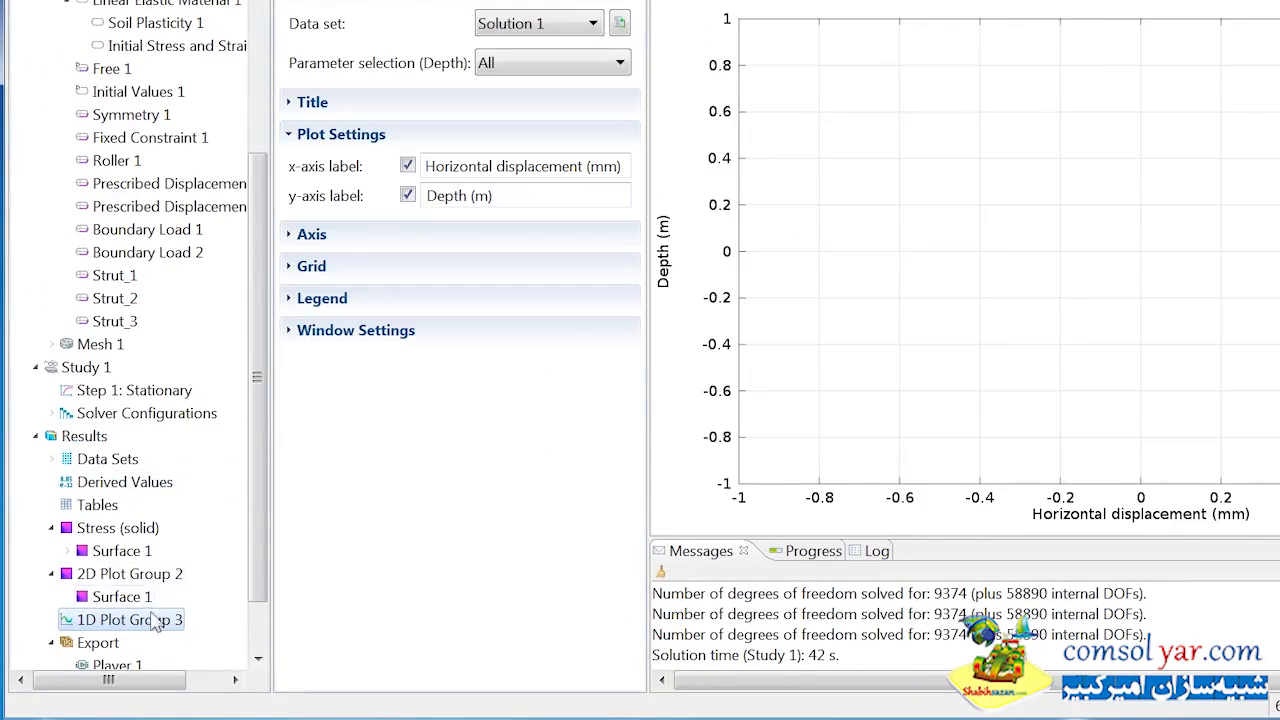
{"action": "right_click", "coordinate": [155, 622]}
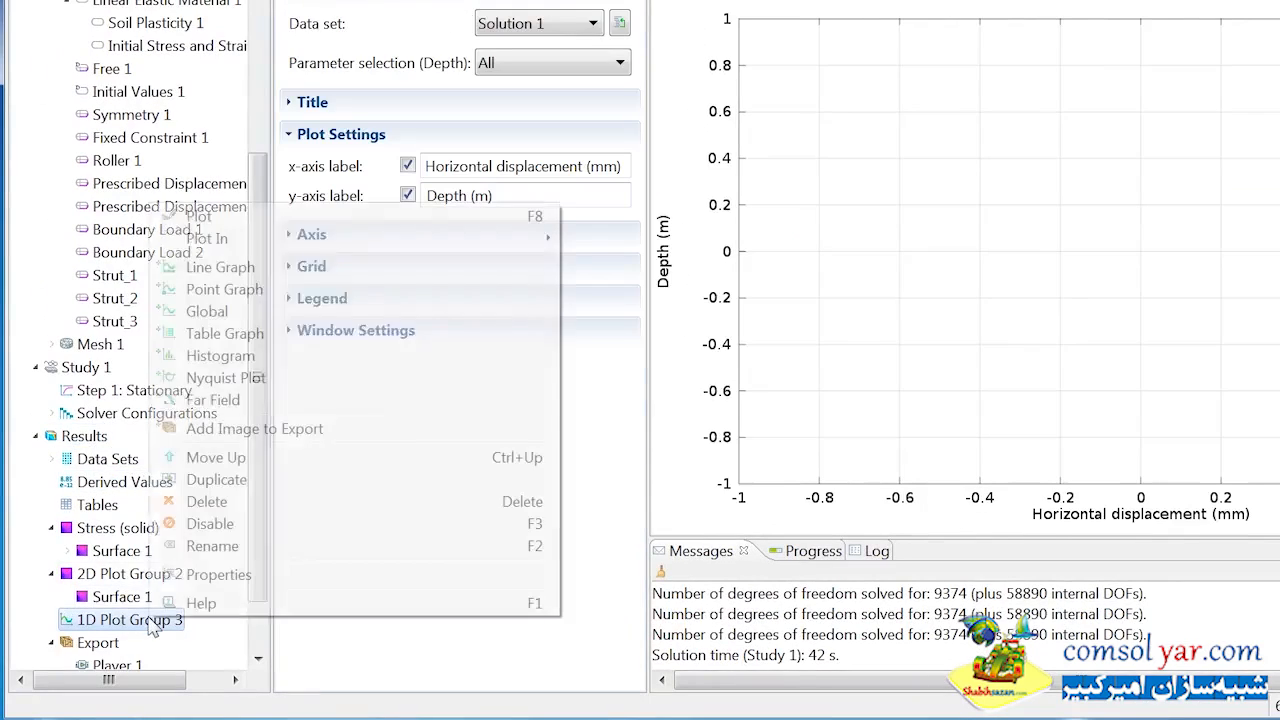
{"action": "left_click", "coordinate": [268, 266]}
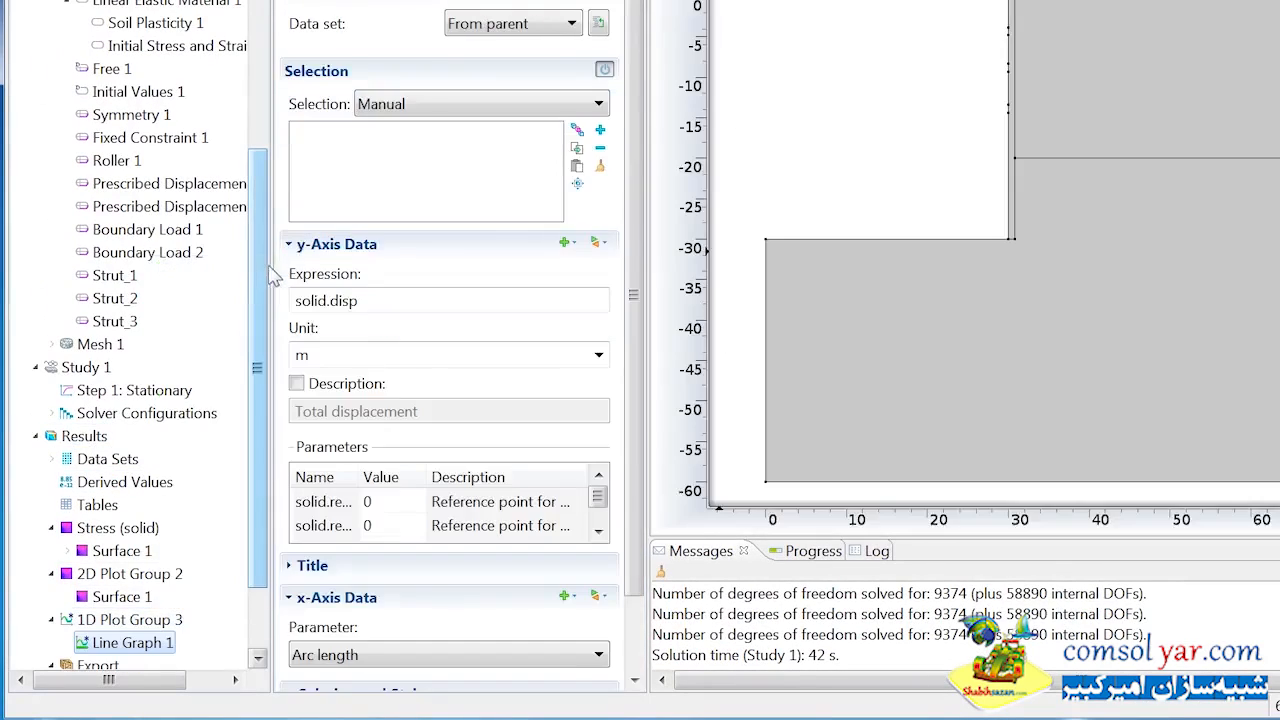
{"action": "left_click", "coordinate": [425, 104]}
{"action": "left_click", "coordinate": [425, 172]}
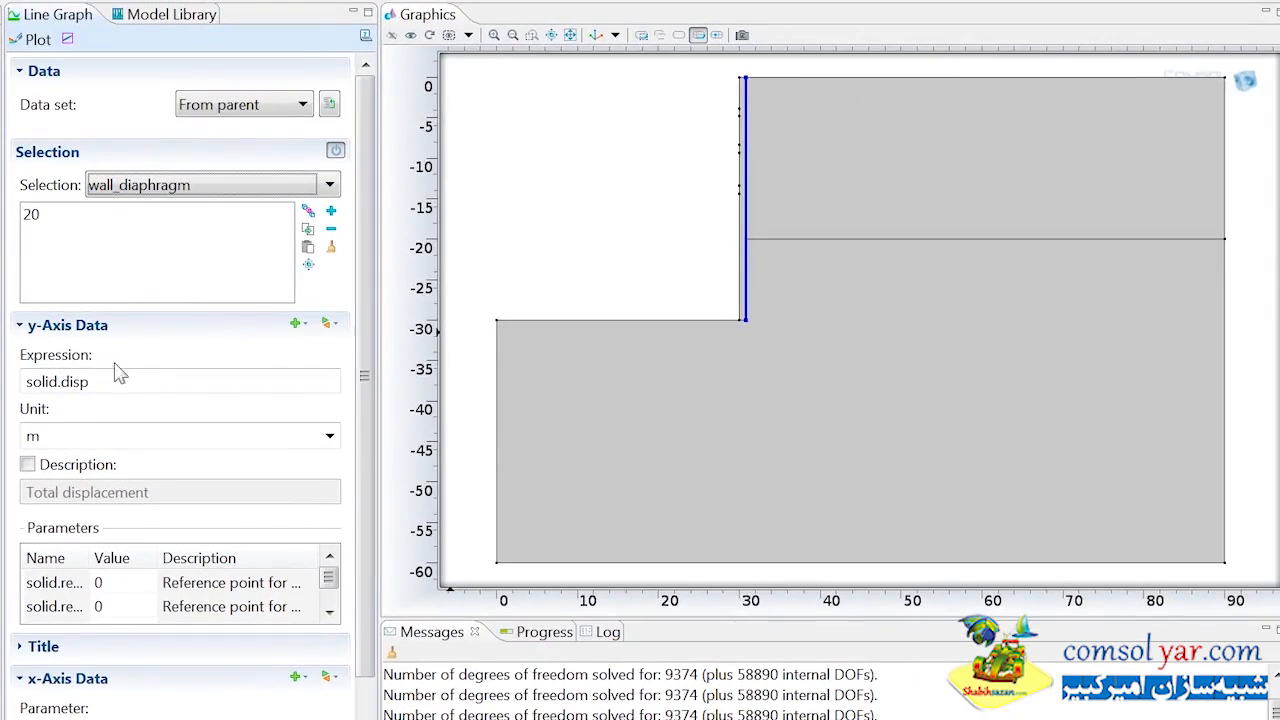
Step: Set the wall line graph's y-axis expression to y and its x-axis parameter to Expression
{"action": "left_click", "coordinate": [51, 381]}
{"action": "key", "text": "ctrl+a"}
{"action": "type", "text": "y"}
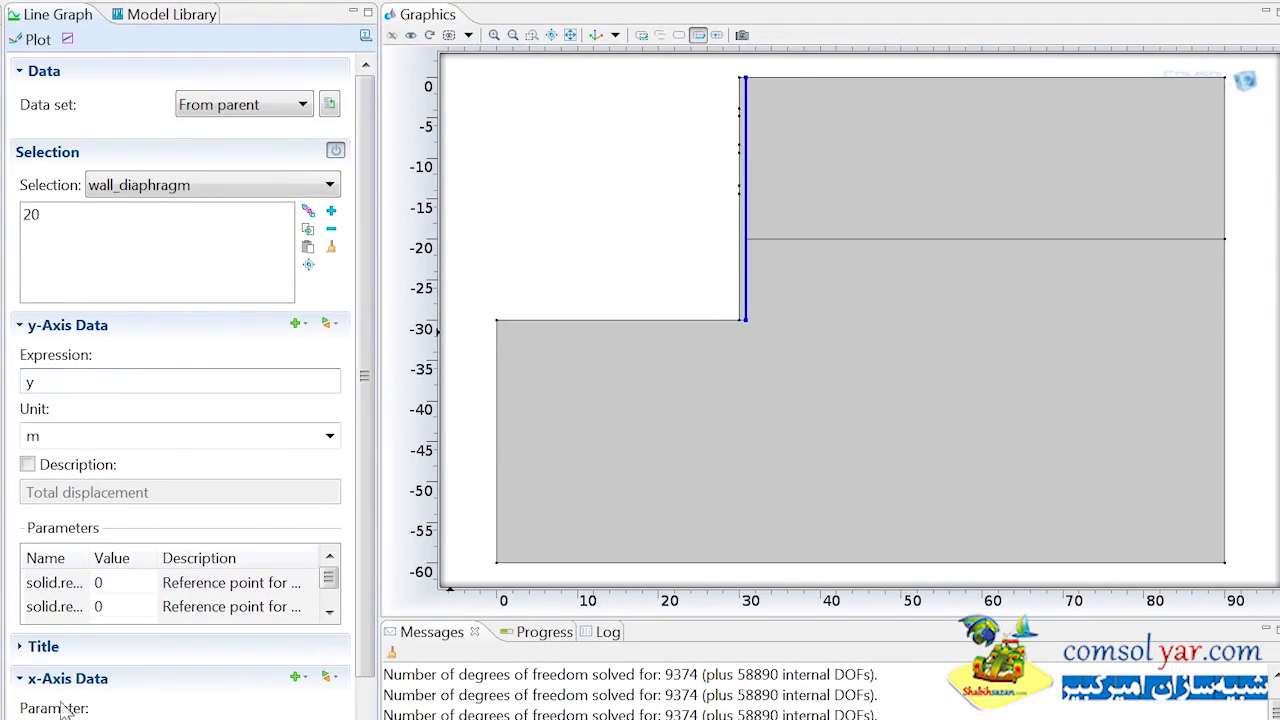
{"action": "left_click", "coordinate": [180, 719]}
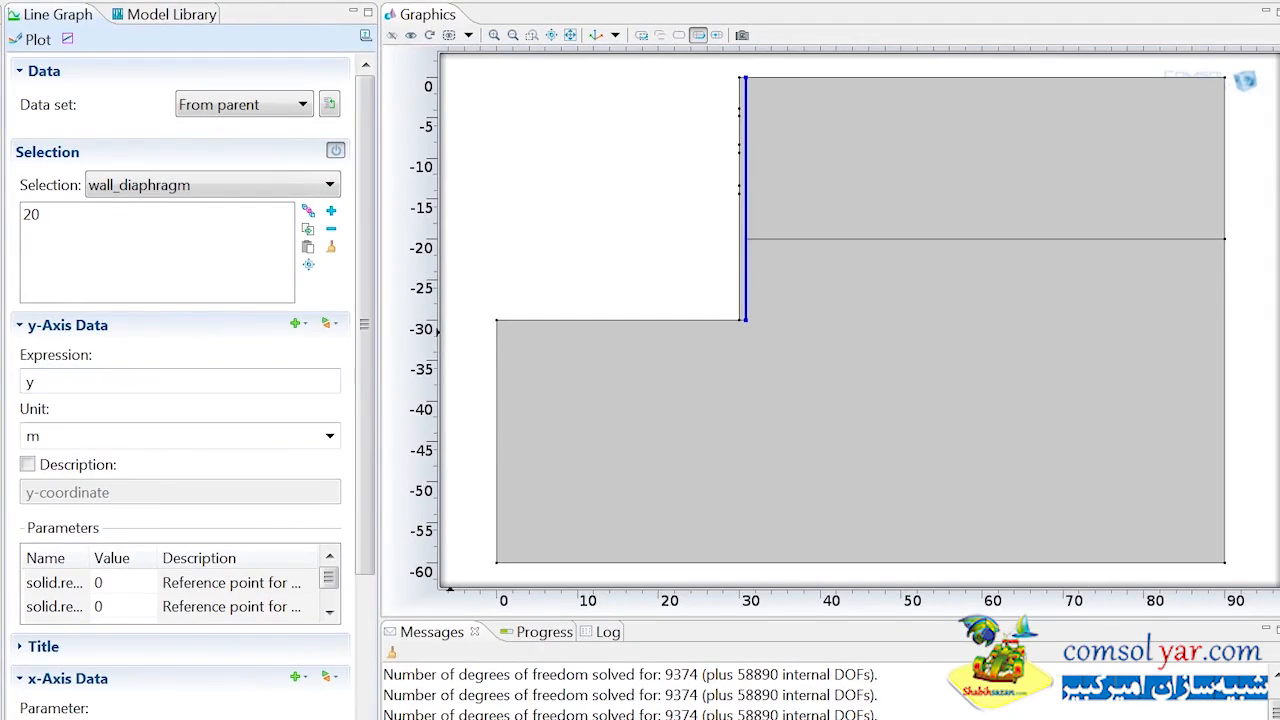
{"action": "left_click_drag", "start_coordinate": [369, 522], "coordinate": [369, 696]}
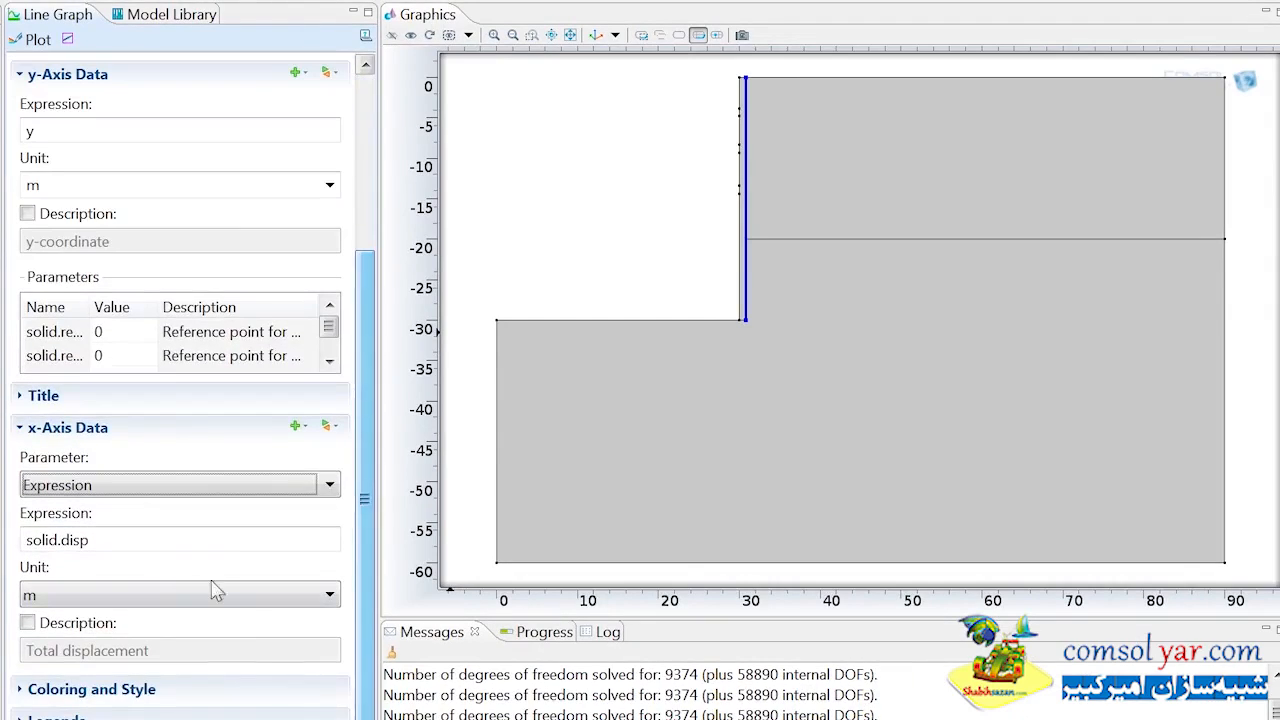
Step: Set the x-axis expression to u in mm and plot the wall deflection curves with legends shown
{"action": "left_click_drag", "start_coordinate": [120, 541], "coordinate": [15, 540]}
{"action": "type", "text": "u"}
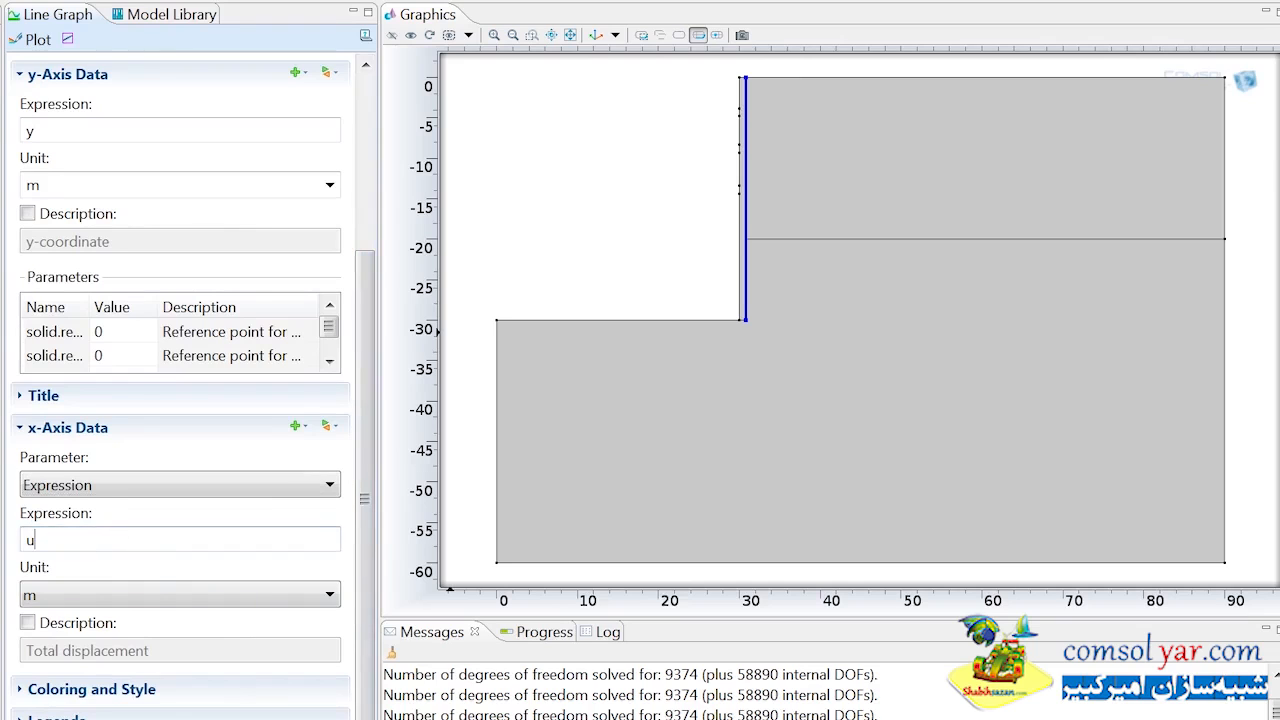
{"action": "left_click", "coordinate": [40, 597]}
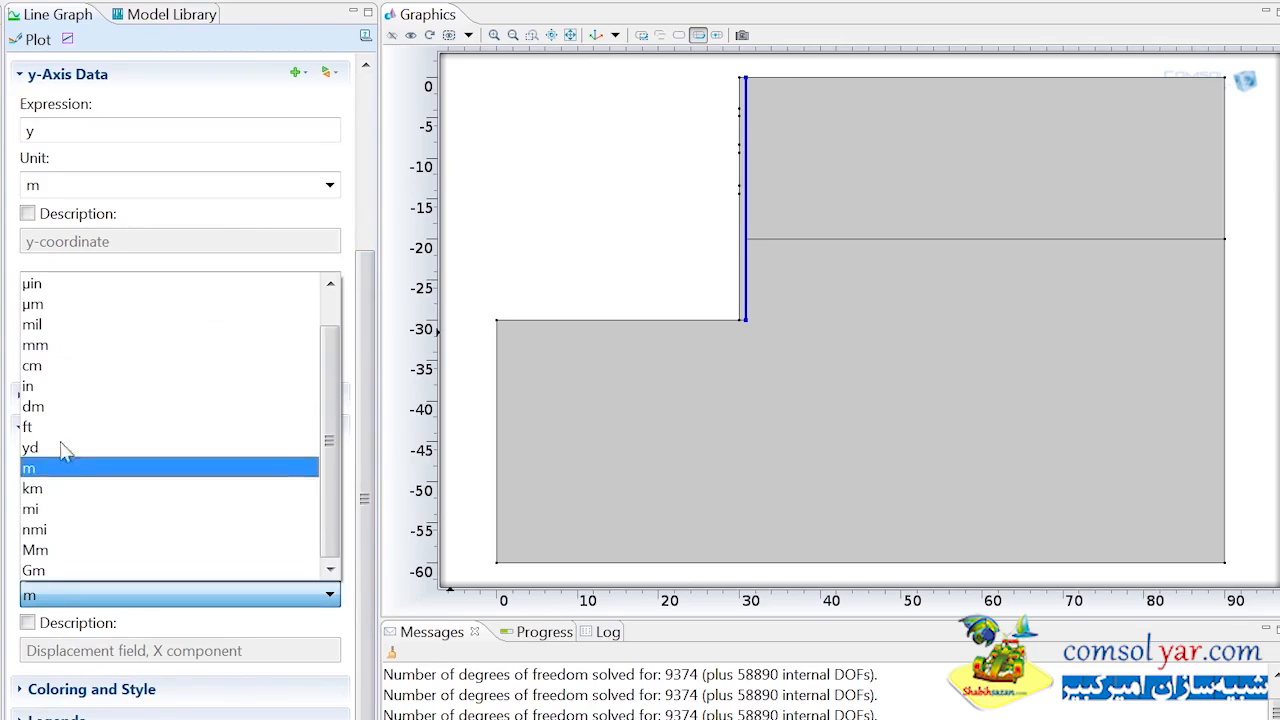
{"action": "left_click", "coordinate": [72, 350]}
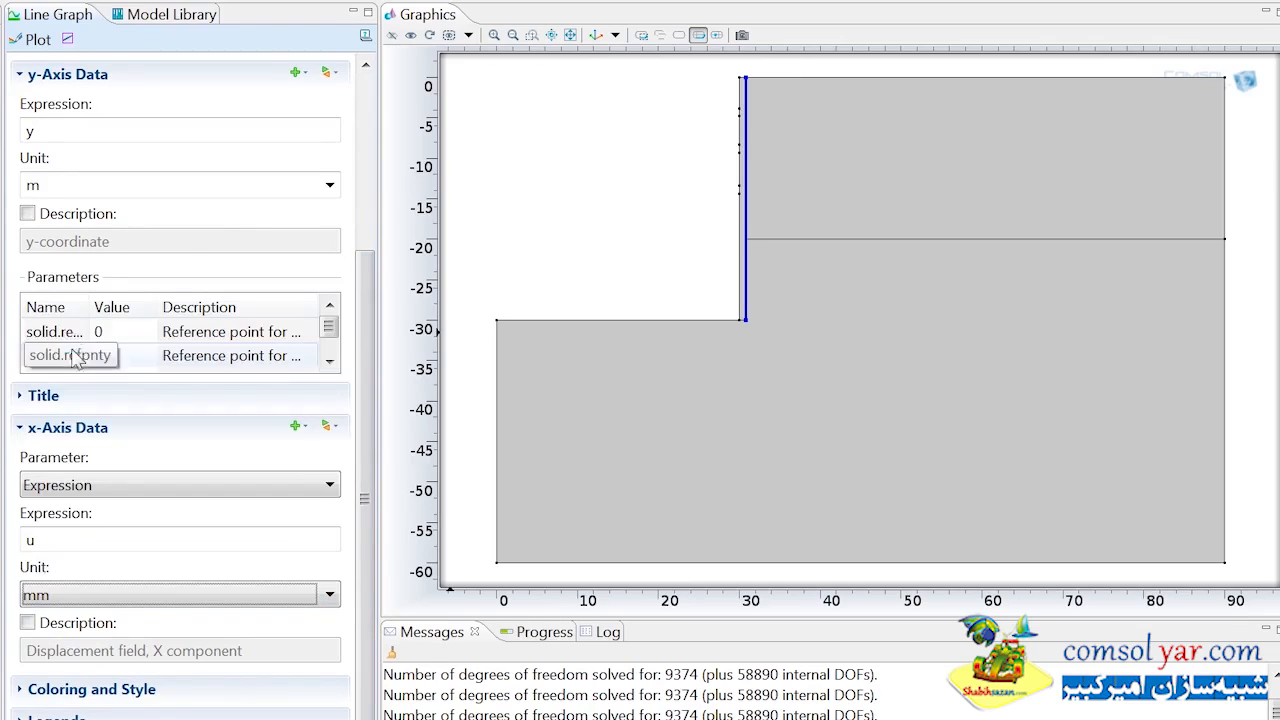
{"action": "left_click", "coordinate": [40, 42]}
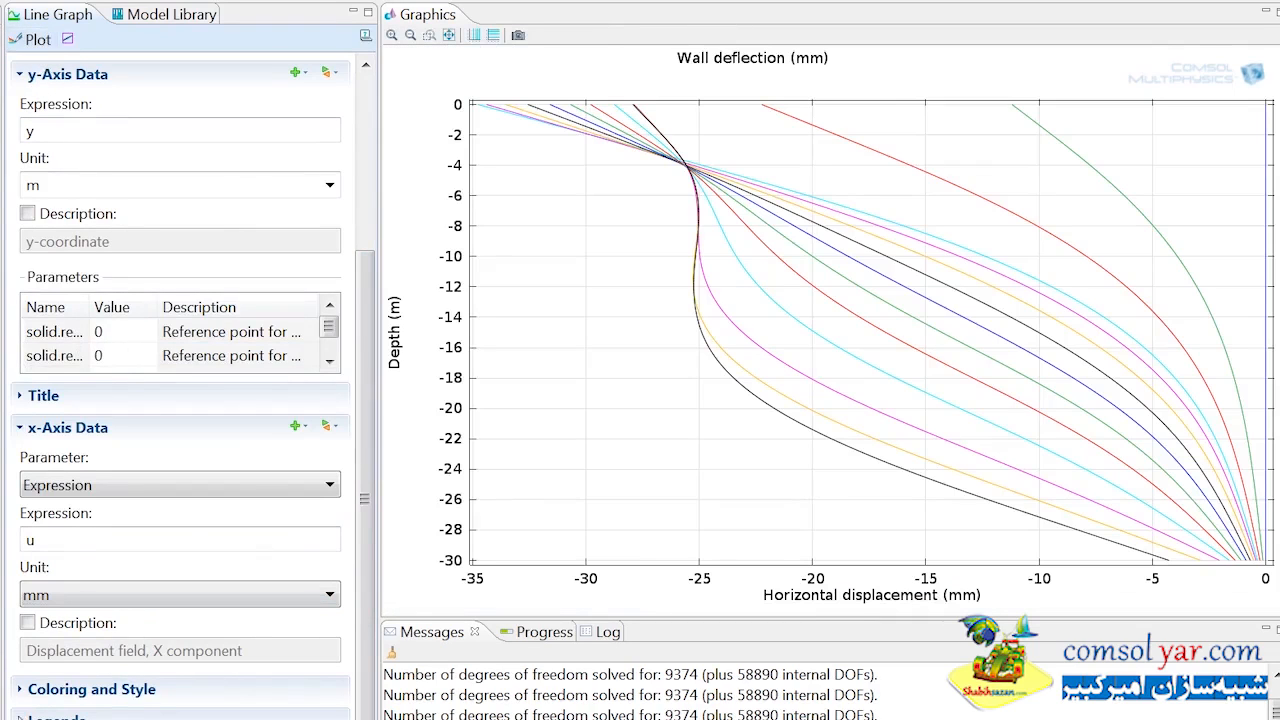
{"action": "left_click", "coordinate": [18, 717]}
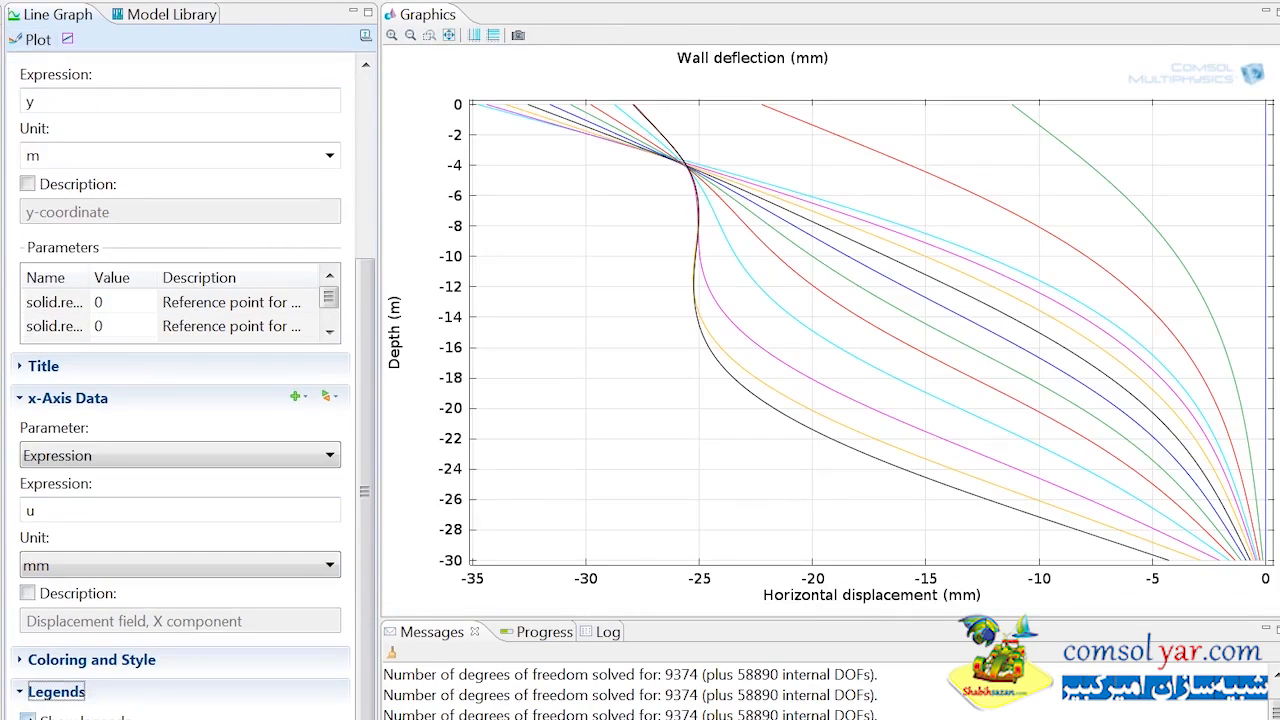
{"action": "left_click", "coordinate": [27, 717]}
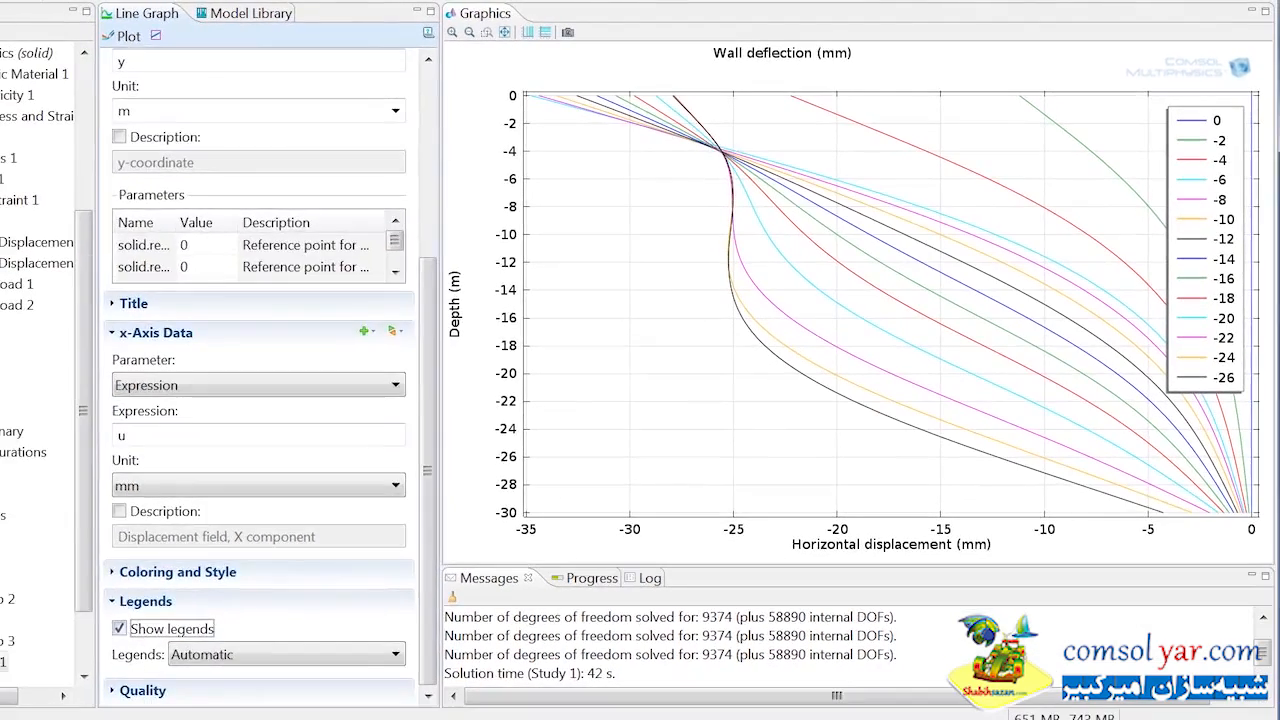
Step: Add a "Surface settlement" 1D plot group with axis labels "Distance form the diphragm (m)" and "Vertical displacement (mm)", and a line graph on boundary 8
{"action": "right_click", "coordinate": [2, 473]}
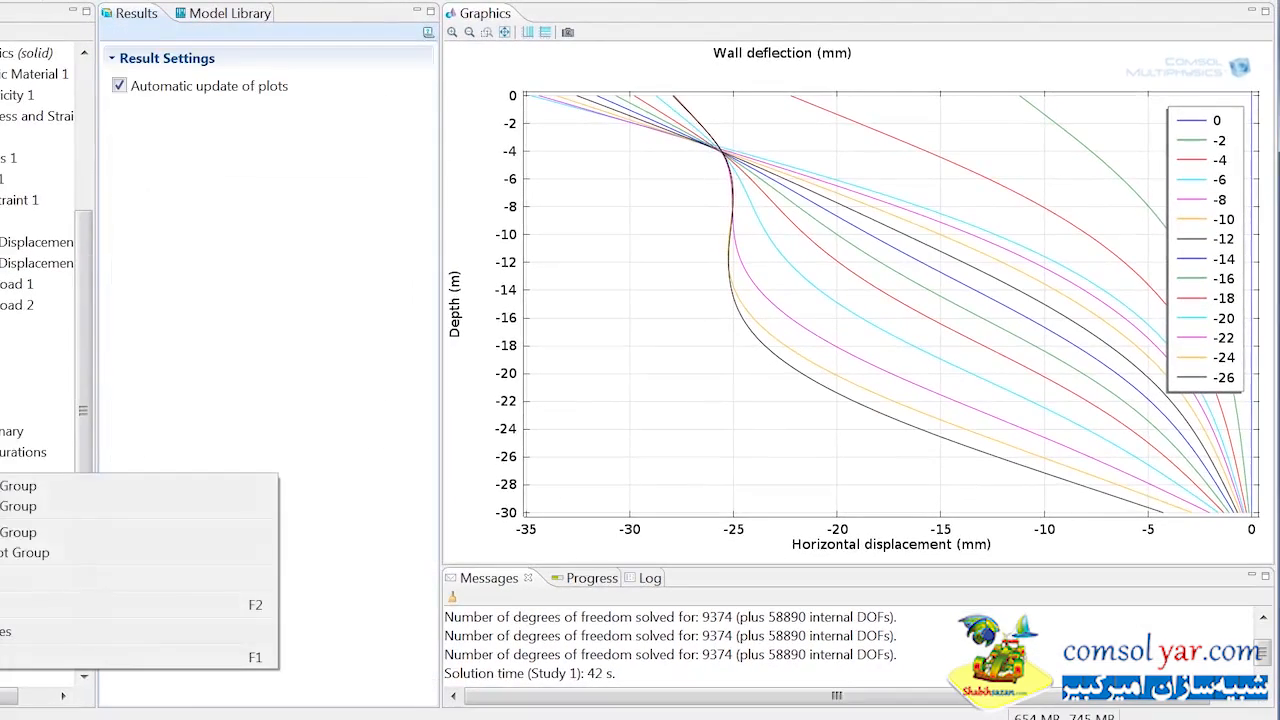
{"action": "left_click", "coordinate": [12, 532]}
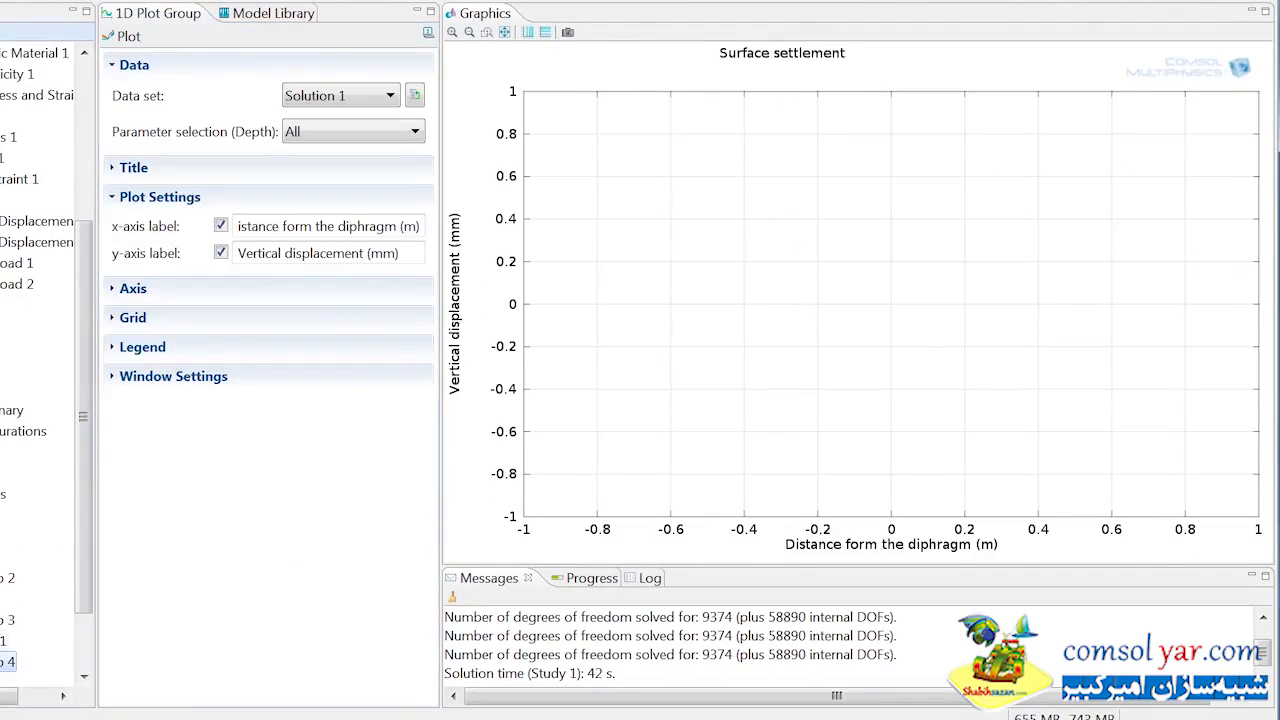
{"action": "right_click", "coordinate": [4, 662]}
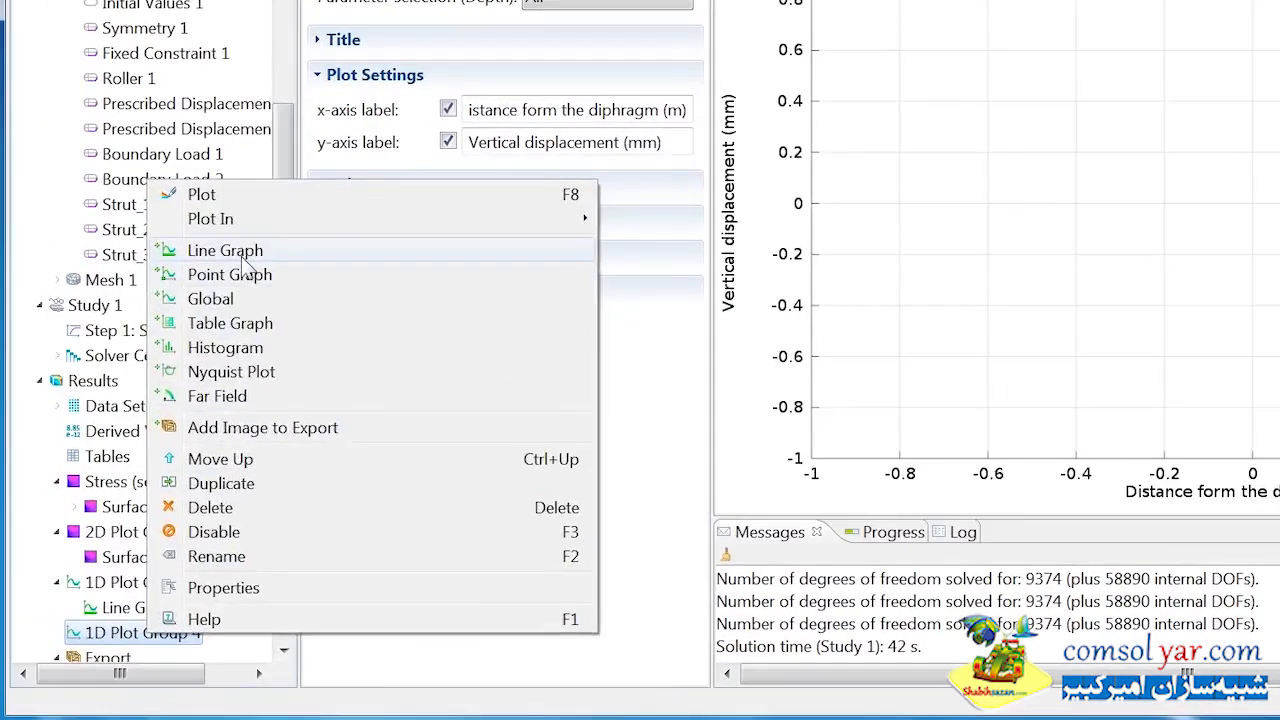
{"action": "left_click", "coordinate": [35, 340]}
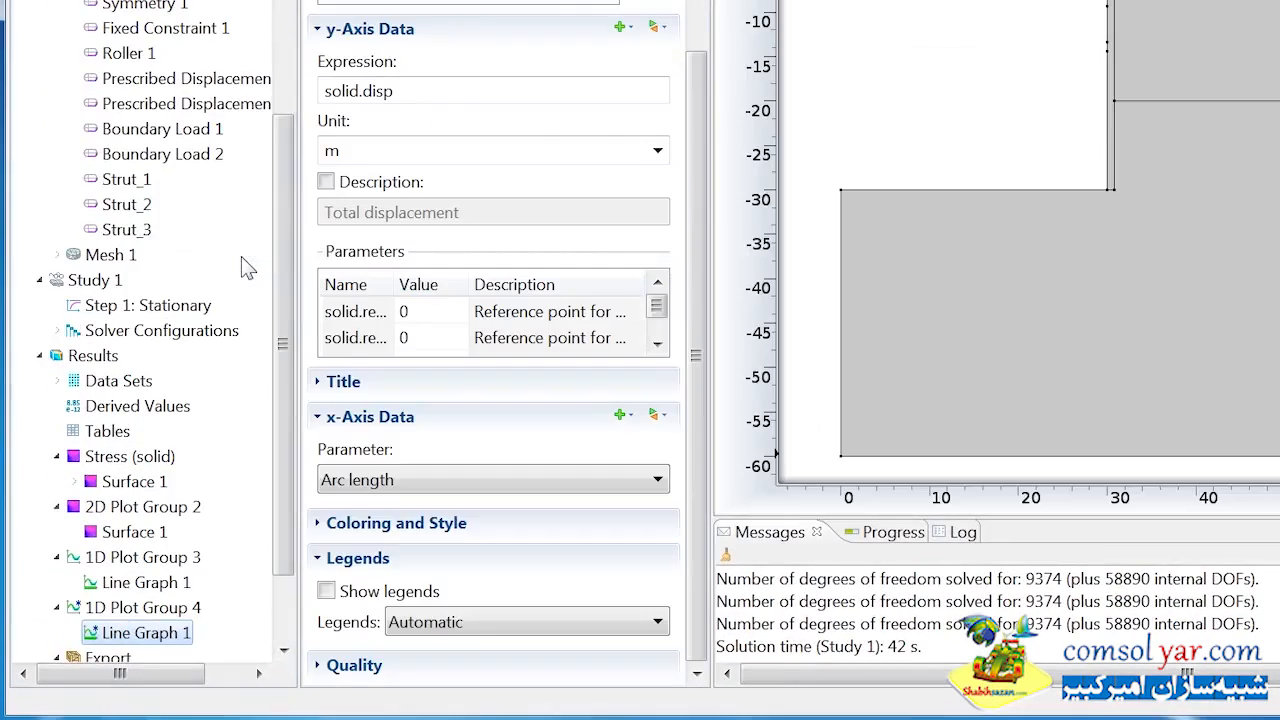
{"action": "left_click_drag", "start_coordinate": [700, 162], "coordinate": [693, 37]}
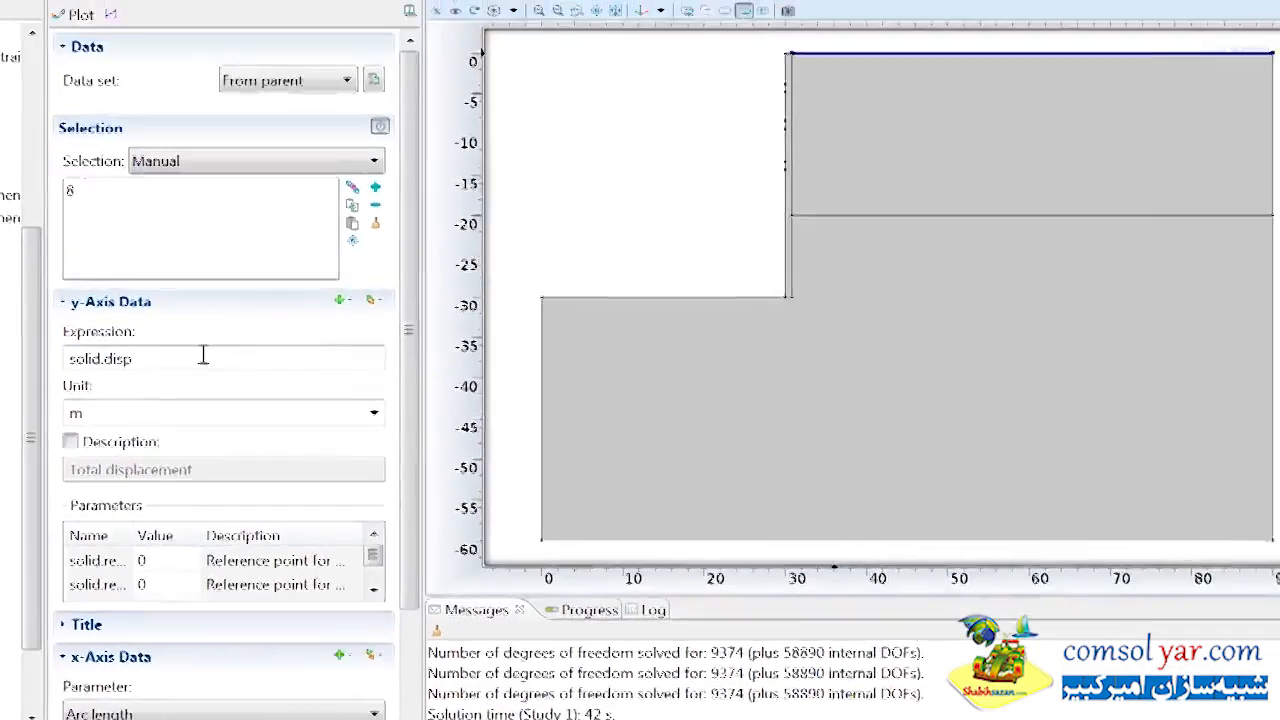
Step: Set the settlement line graph's y-axis expression to v in mm, and plot the curves with legends shown
{"action": "left_click_drag", "start_coordinate": [398, 258], "coordinate": [321, 259]}
{"action": "type", "text": "v"}
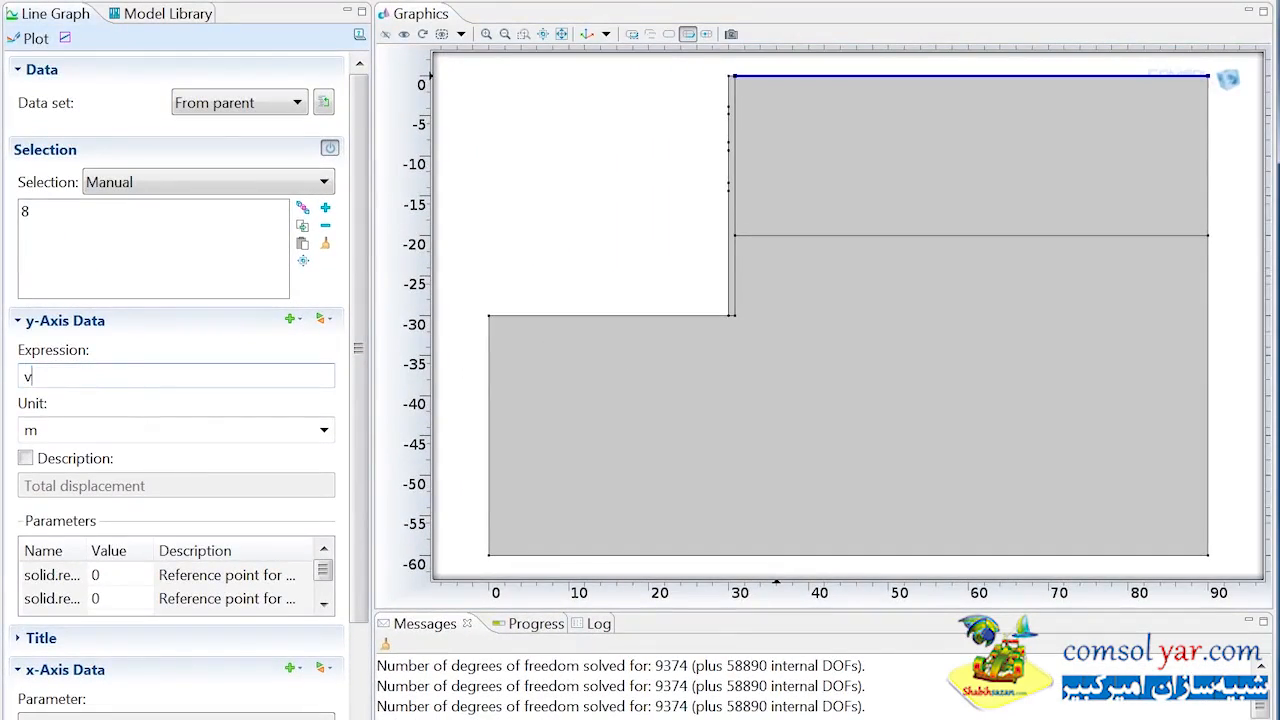
{"action": "double_click", "coordinate": [57, 428]}
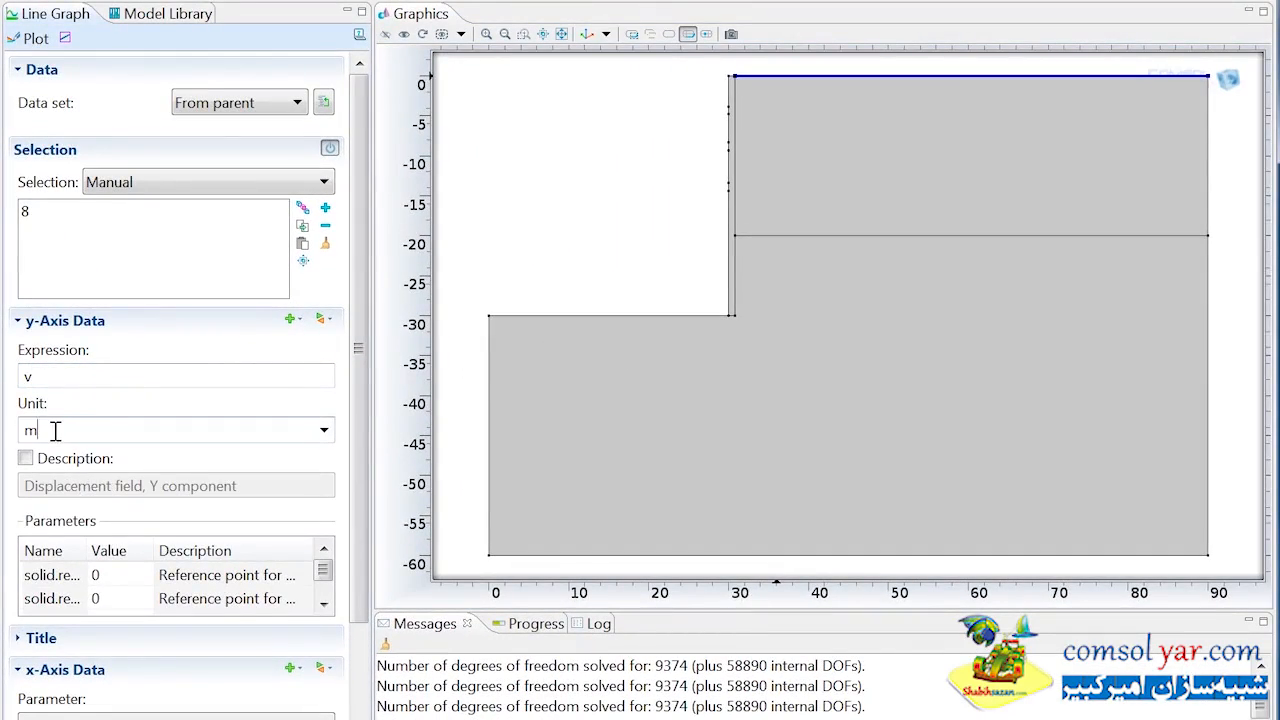
{"action": "scroll", "coordinate": [327, 519], "scroll_direction": "down", "scroll_amount": 3}
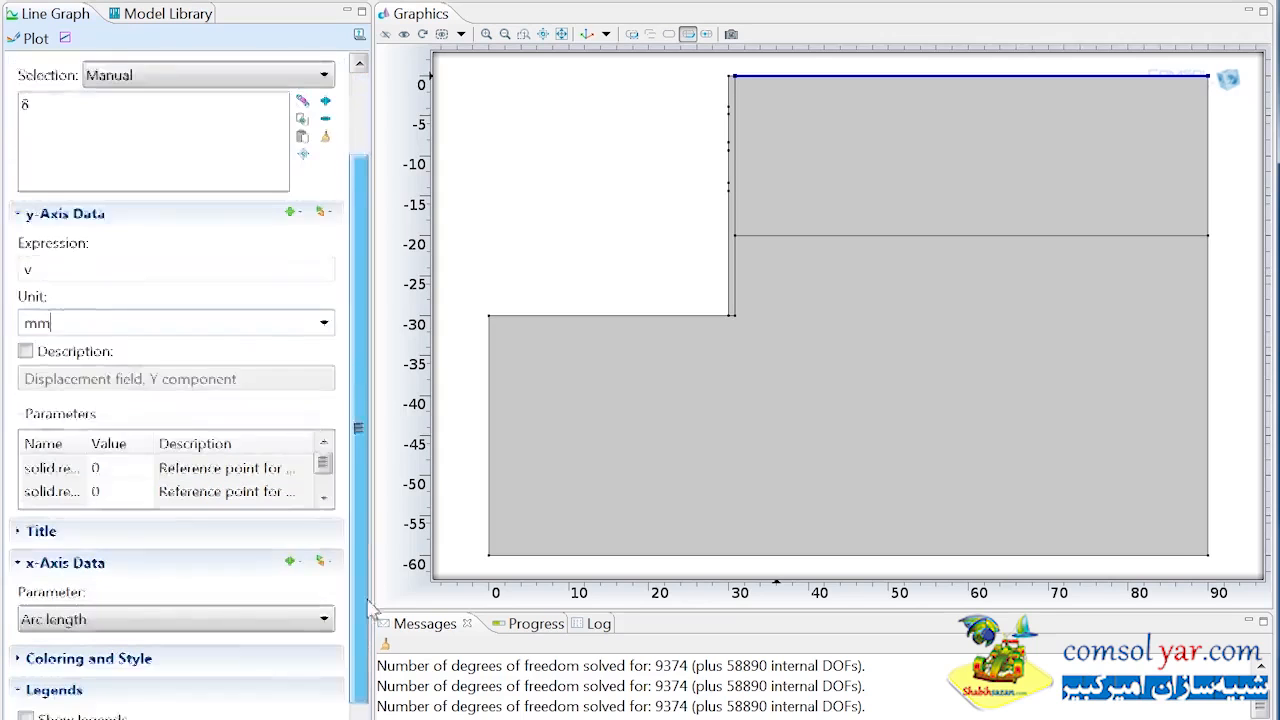
{"action": "left_click", "coordinate": [25, 677]}
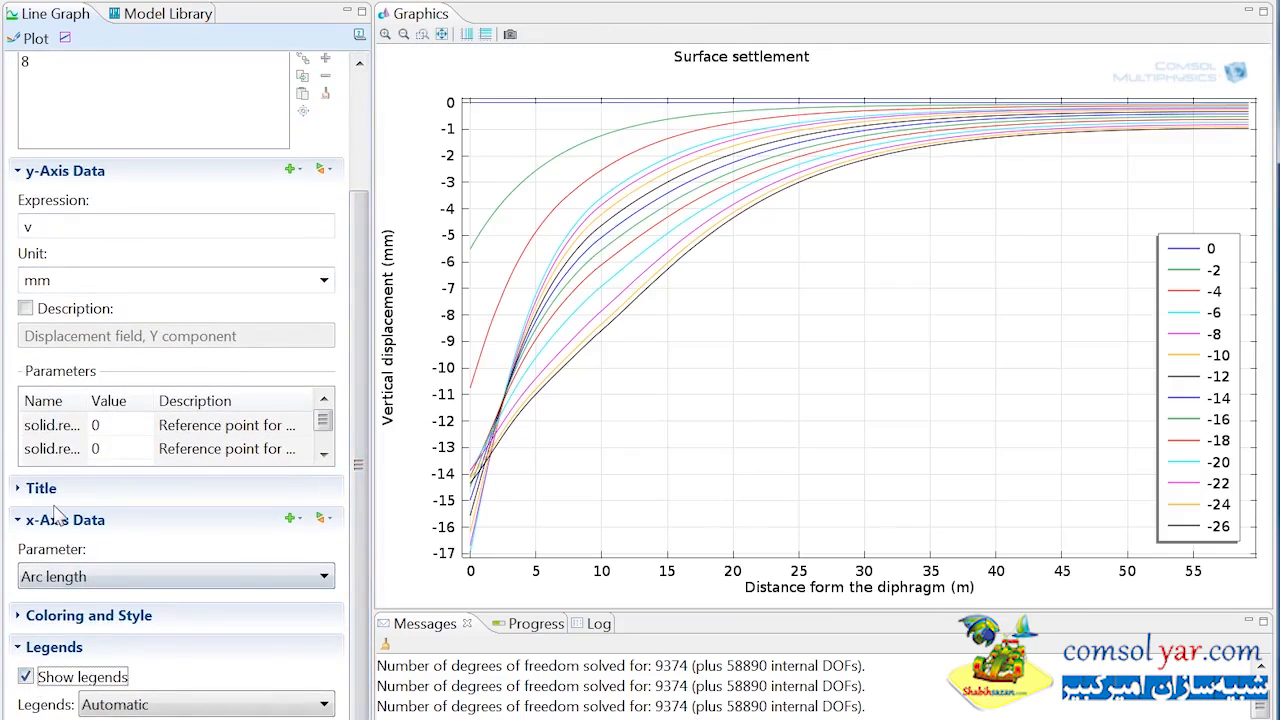